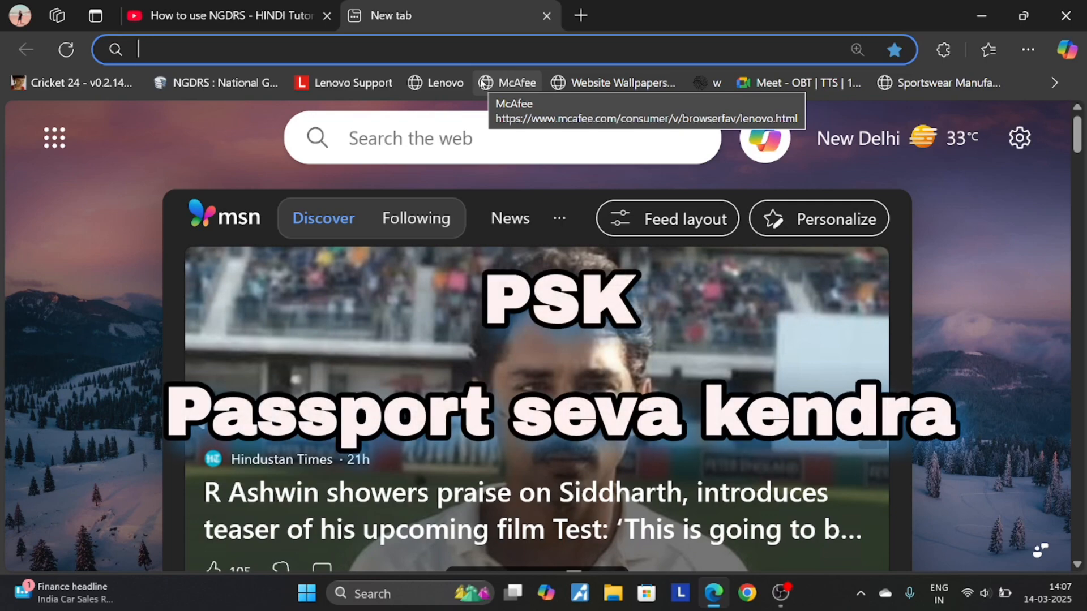
- Search Google for 'psk' and open the official Passport Seva website from the results
{"action": "type", "text": "p"}
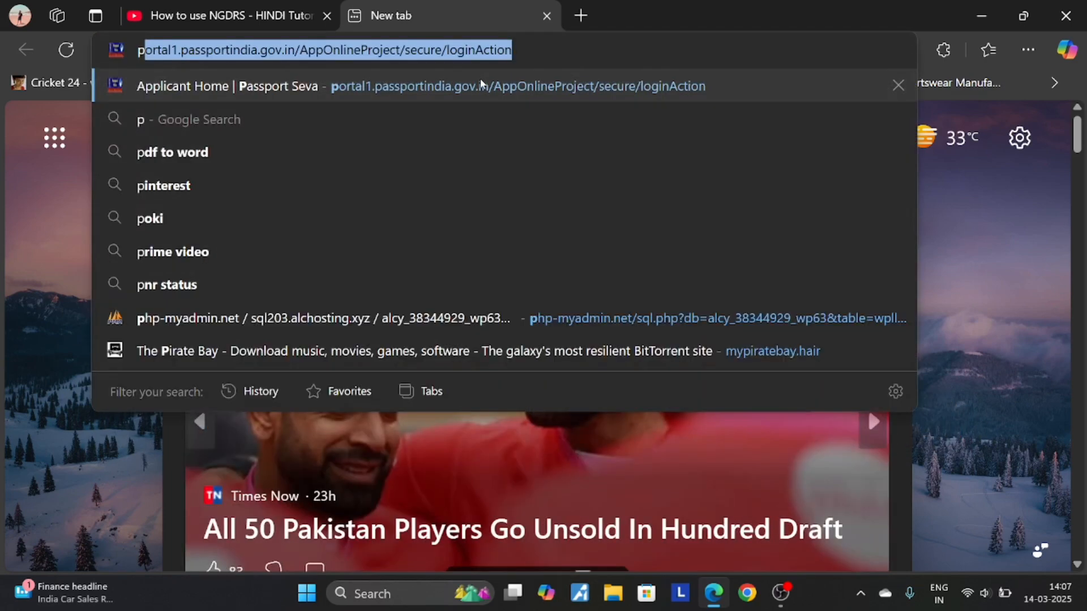
{"action": "type", "text": "sk"}
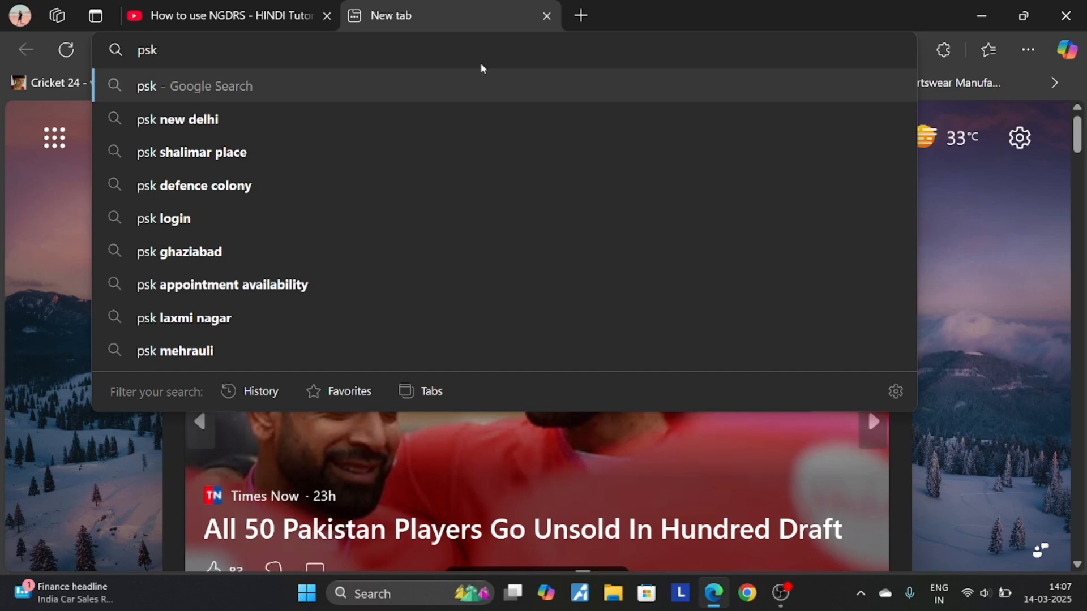
{"action": "left_click", "coordinate": [278, 97]}
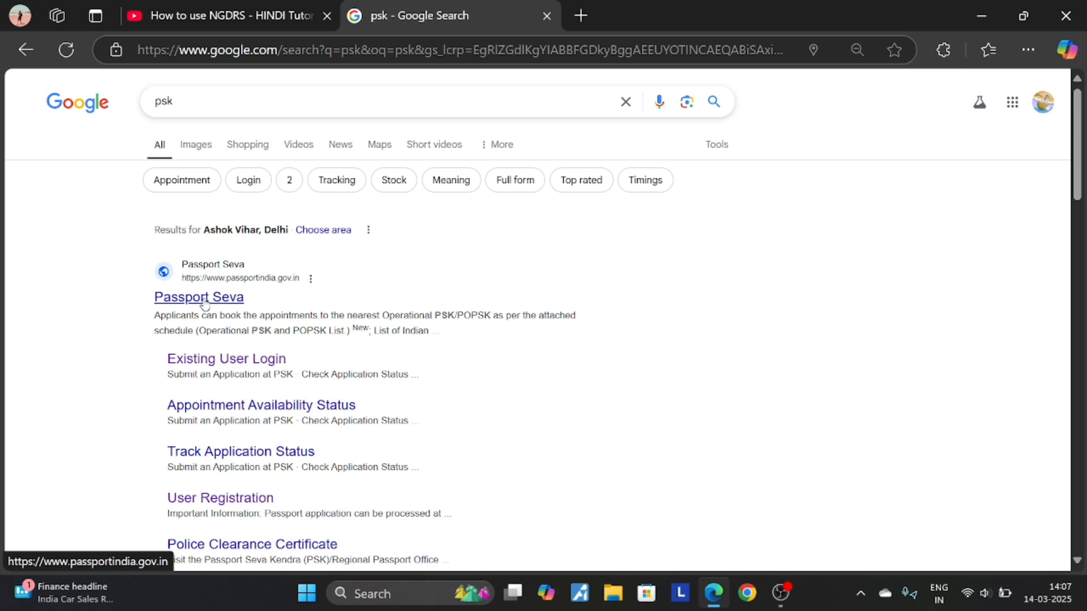
{"action": "left_click", "coordinate": [204, 297]}
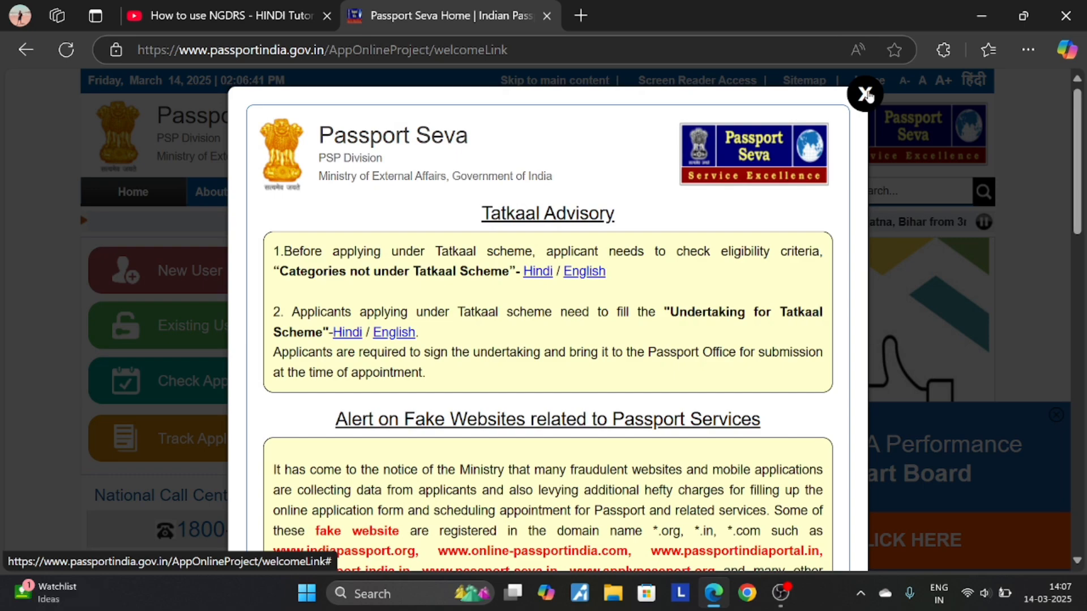
- Close the Tatkaal Advisory pop-up and go to New User Registration
{"action": "left_click", "coordinate": [865, 94]}
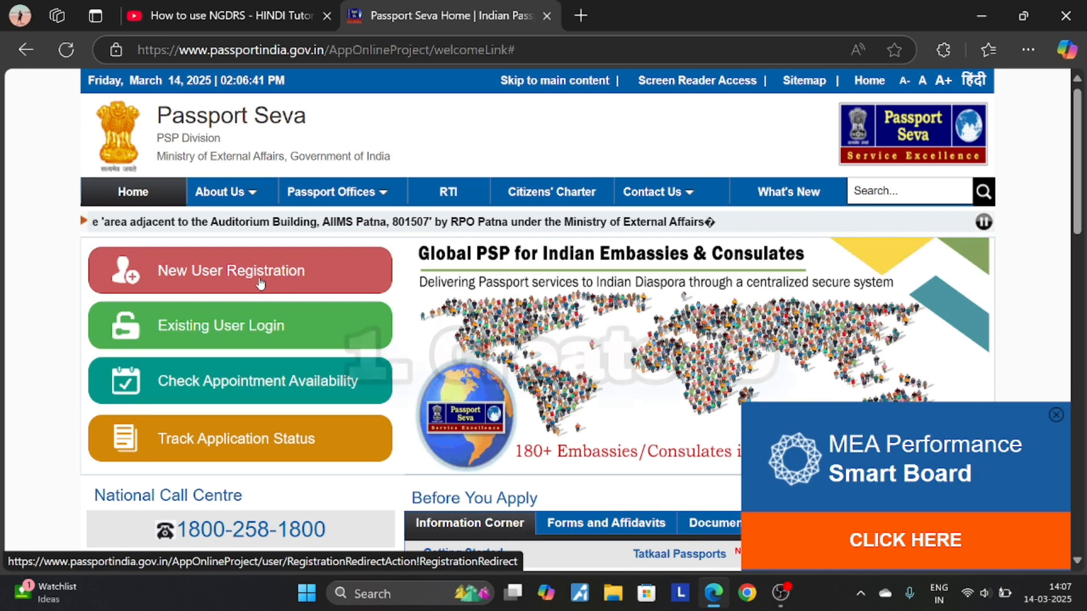
{"action": "left_click", "coordinate": [260, 283]}
- Choose Delhi as the Passport Office on the registration form
{"action": "scroll", "coordinate": [592, 485], "scroll_direction": "down", "scroll_amount": 1}
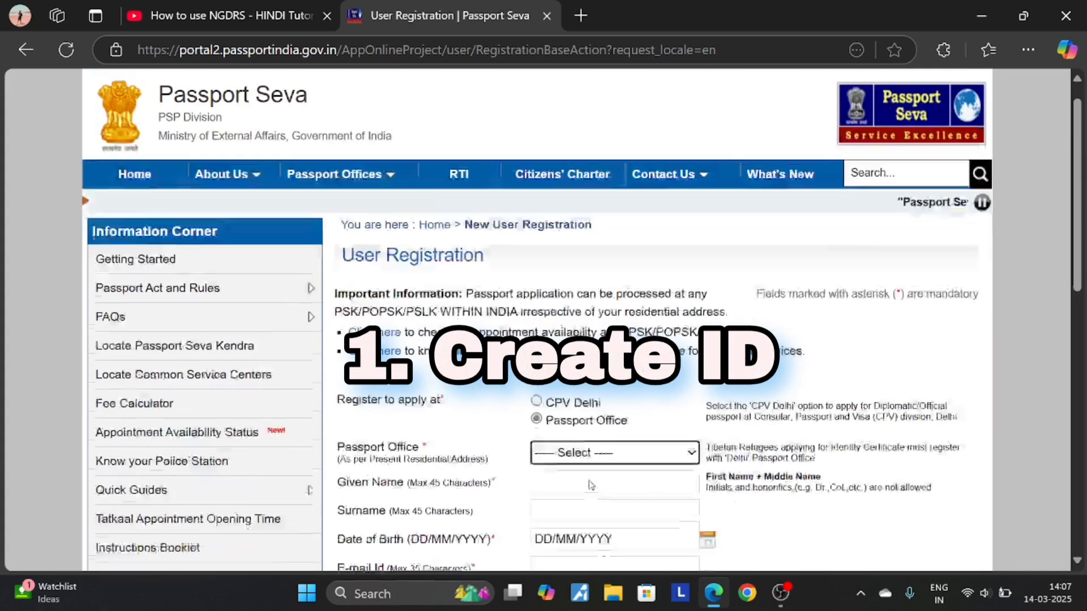
{"action": "scroll", "coordinate": [592, 485], "scroll_direction": "down", "scroll_amount": 3}
{"action": "scroll", "coordinate": [486, 327], "scroll_direction": "down", "scroll_amount": 2}
{"action": "scroll", "coordinate": [486, 328], "scroll_direction": "up", "scroll_amount": 2}
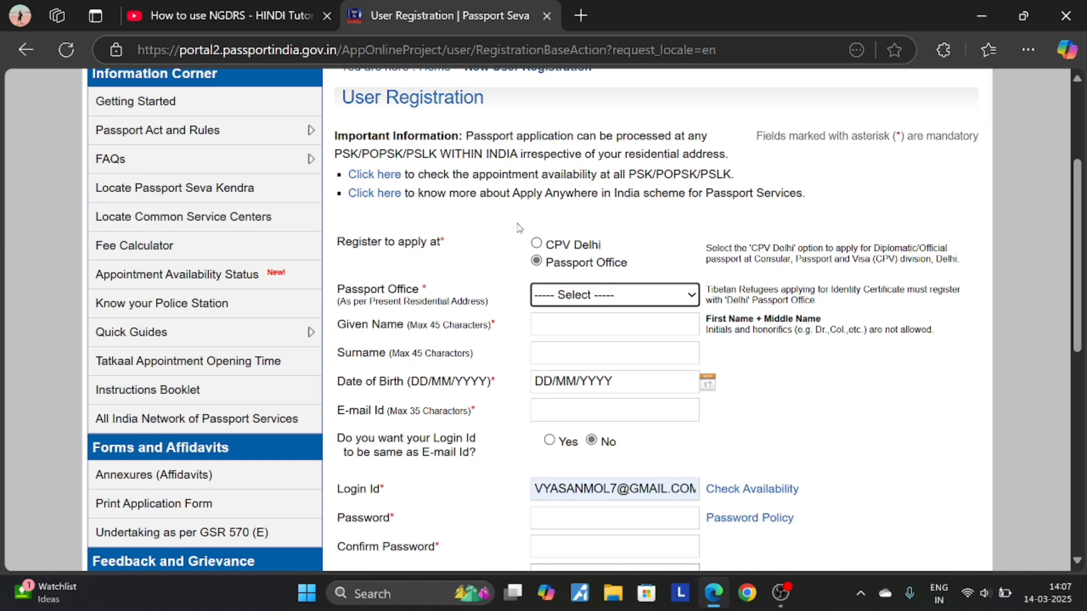
{"action": "left_click", "coordinate": [587, 296]}
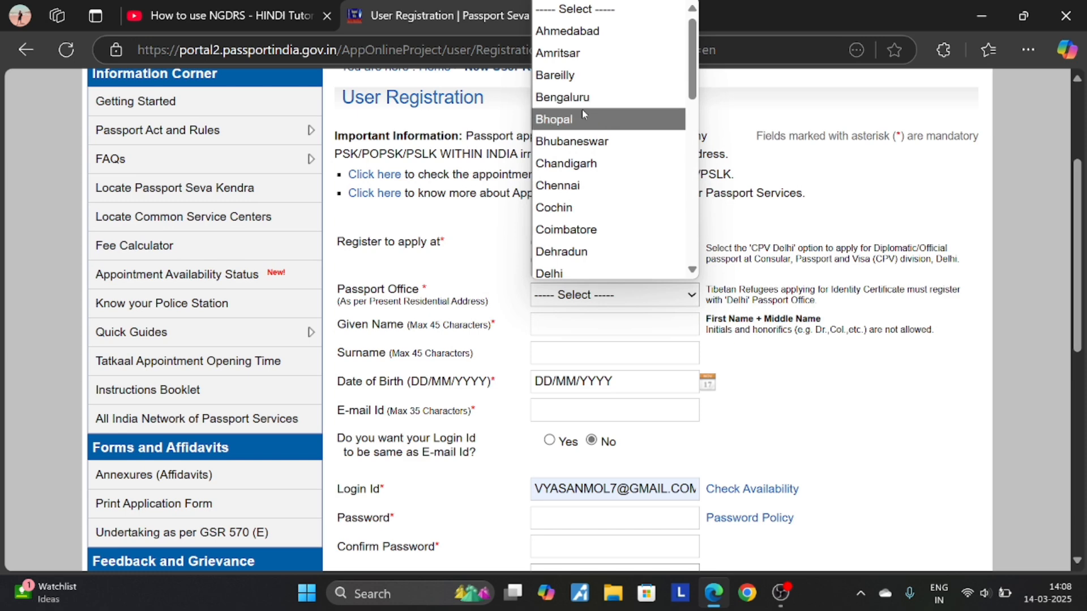
{"action": "scroll", "coordinate": [583, 148], "scroll_direction": "down", "scroll_amount": 6}
{"action": "scroll", "coordinate": [587, 192], "scroll_direction": "down", "scroll_amount": 3}
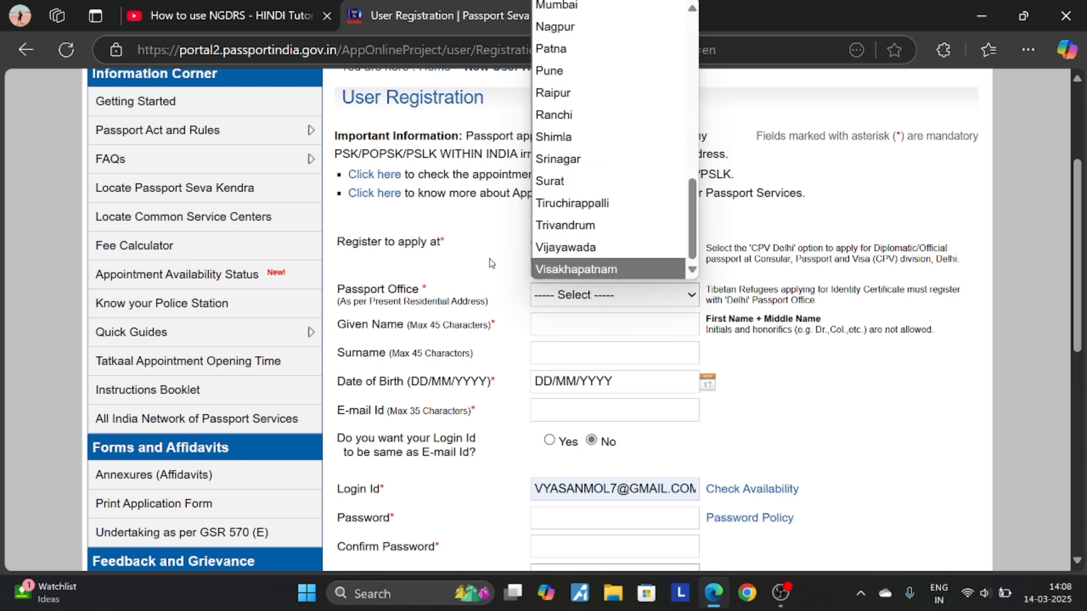
{"action": "scroll", "coordinate": [551, 215], "scroll_direction": "up", "scroll_amount": 9}
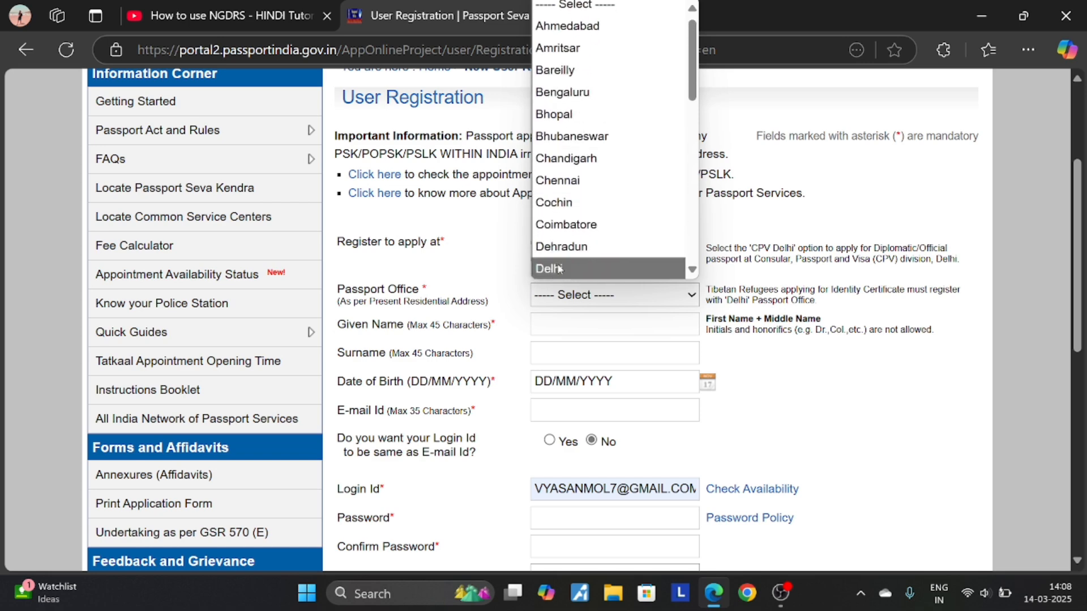
{"action": "left_click", "coordinate": [559, 270]}
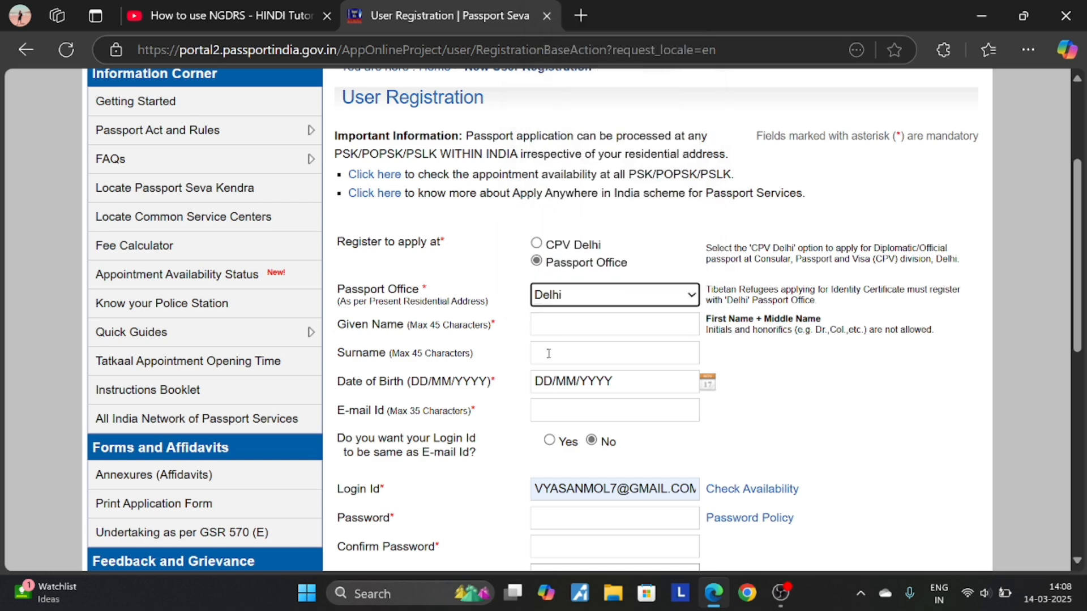
- Try the given name and surname fields, then leave registration for the home page
{"action": "left_click", "coordinate": [588, 329]}
{"action": "left_click", "coordinate": [586, 356]}
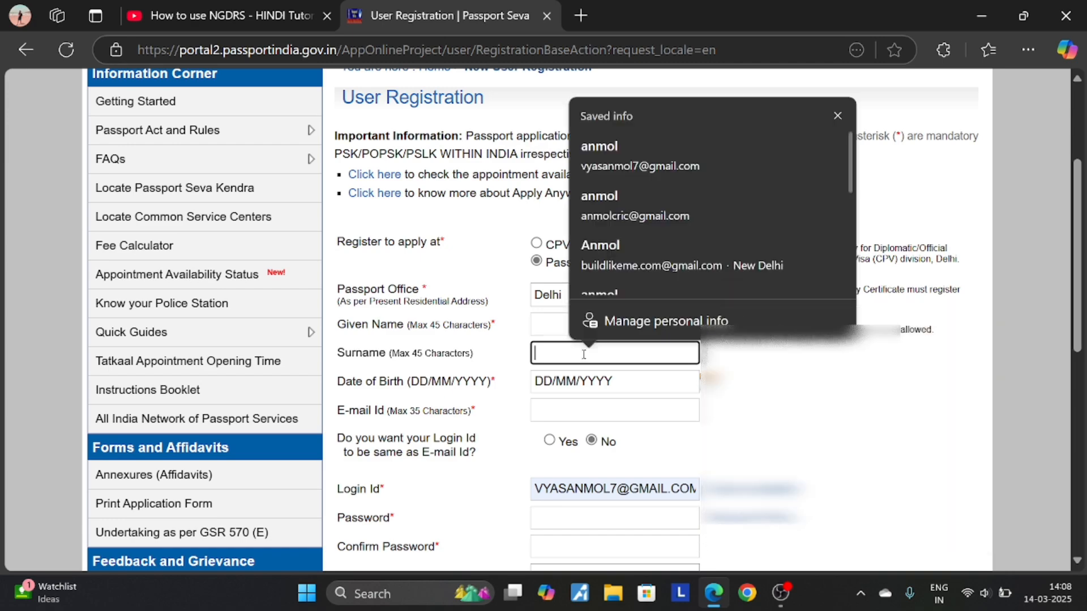
{"action": "scroll", "coordinate": [586, 356], "scroll_direction": "down", "scroll_amount": 2}
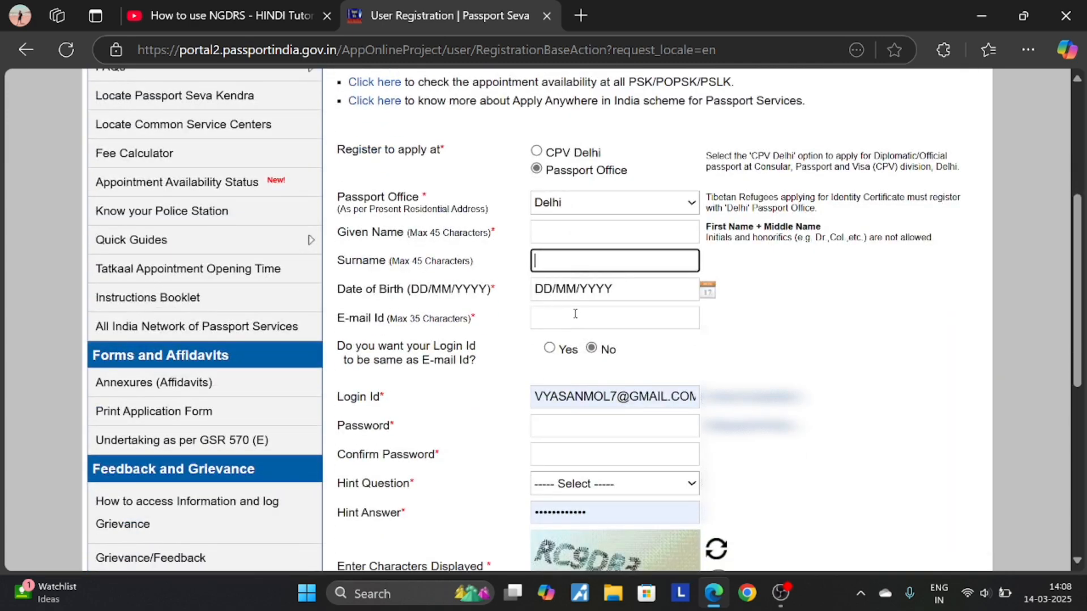
{"action": "scroll", "coordinate": [574, 312], "scroll_direction": "down", "scroll_amount": 4}
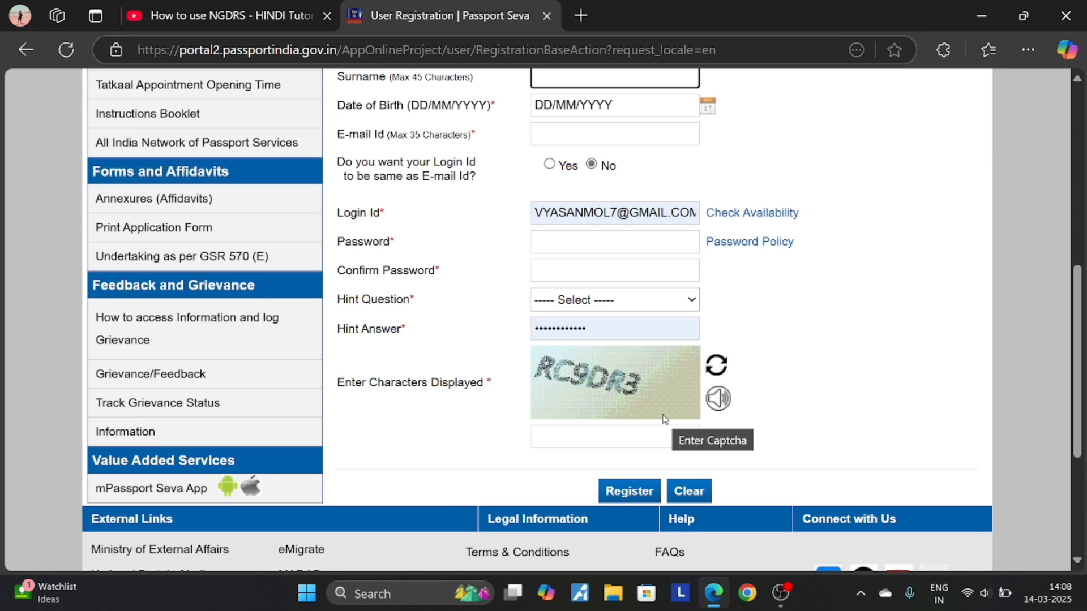
{"action": "scroll", "coordinate": [665, 419], "scroll_direction": "up", "scroll_amount": 3}
{"action": "scroll", "coordinate": [666, 418], "scroll_direction": "up", "scroll_amount": 3}
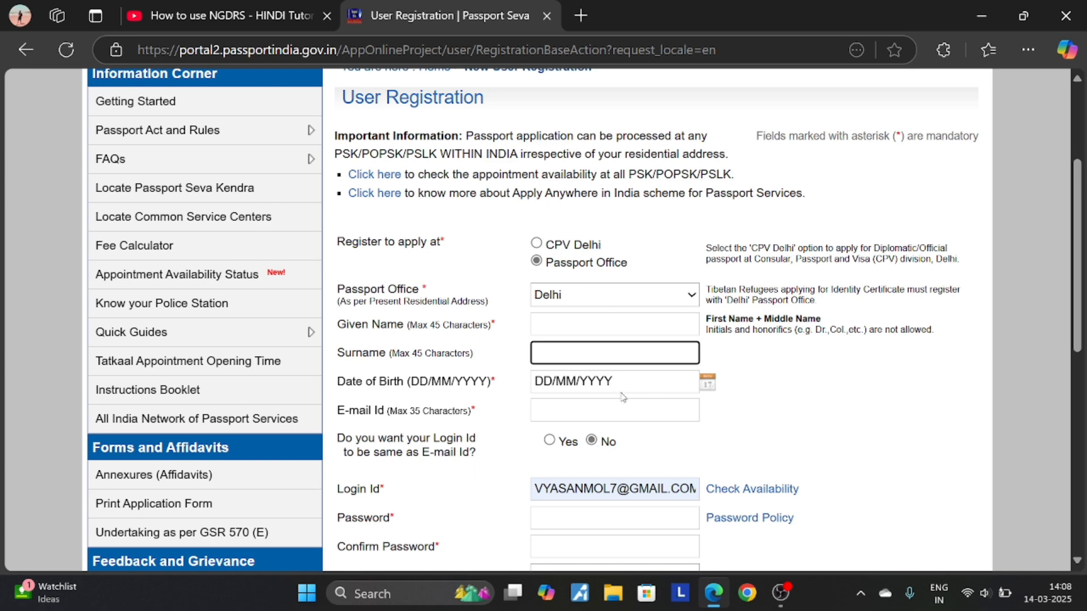
{"action": "left_click", "coordinate": [26, 49]}
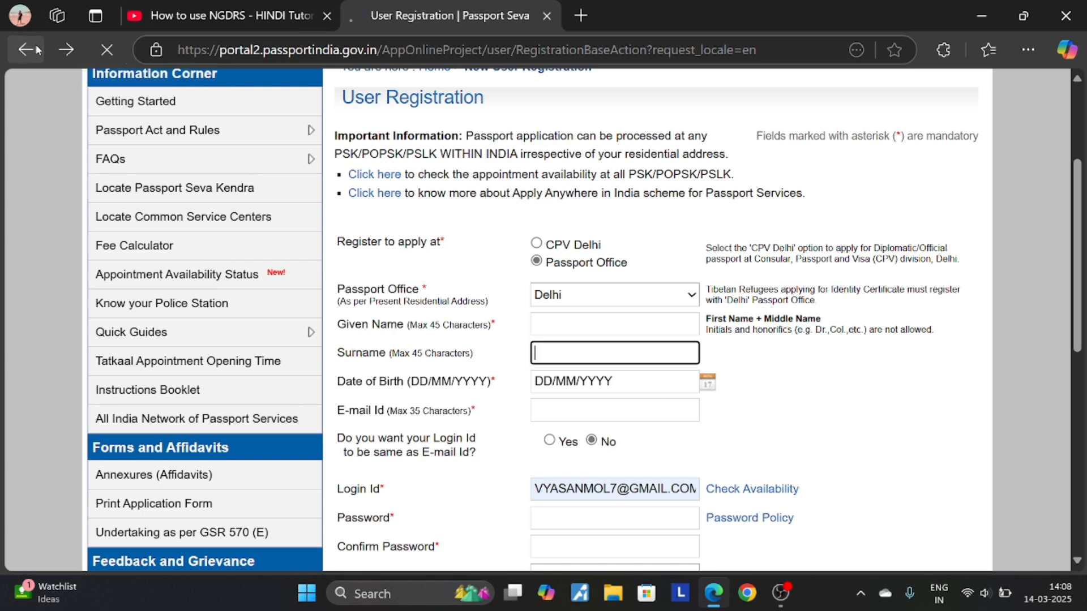
- Log in as an existing user with the saved Login Id, the account password and the captcha
{"action": "left_click", "coordinate": [226, 323]}
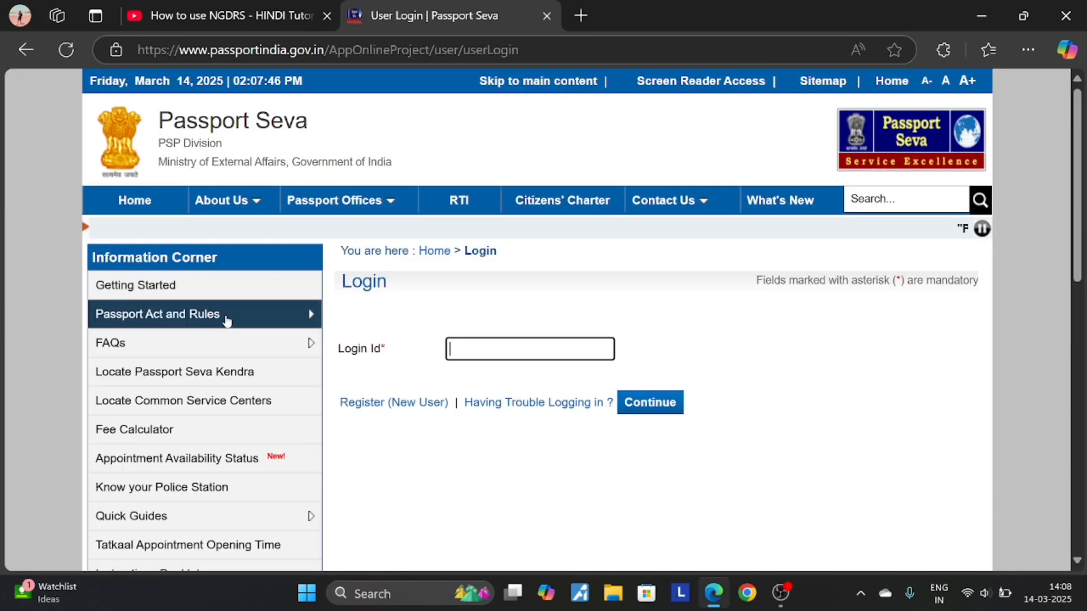
{"action": "left_click", "coordinate": [551, 350]}
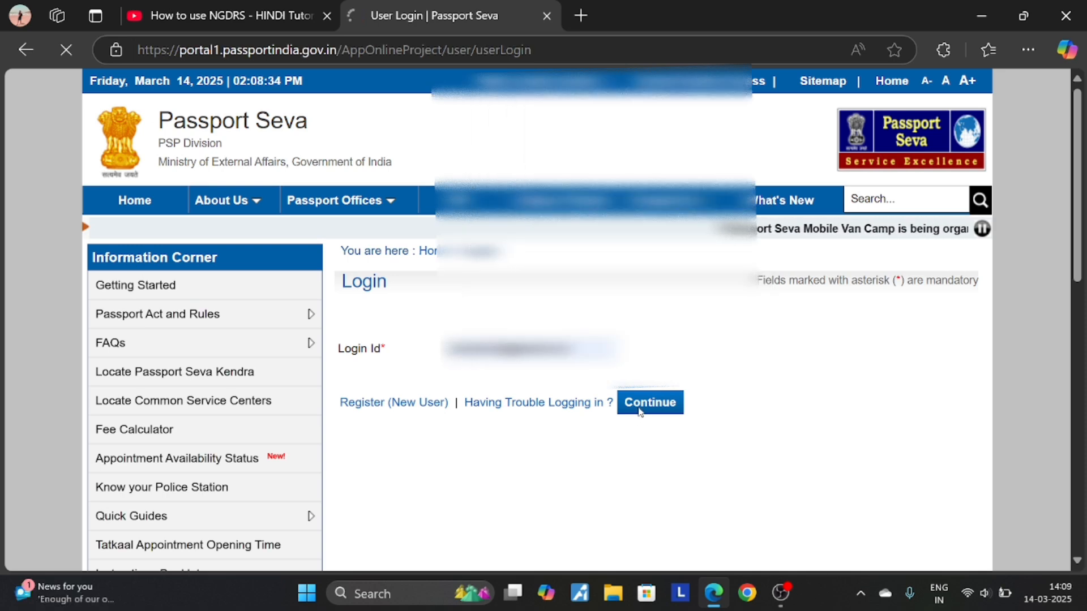
{"action": "left_click", "coordinate": [636, 402]}
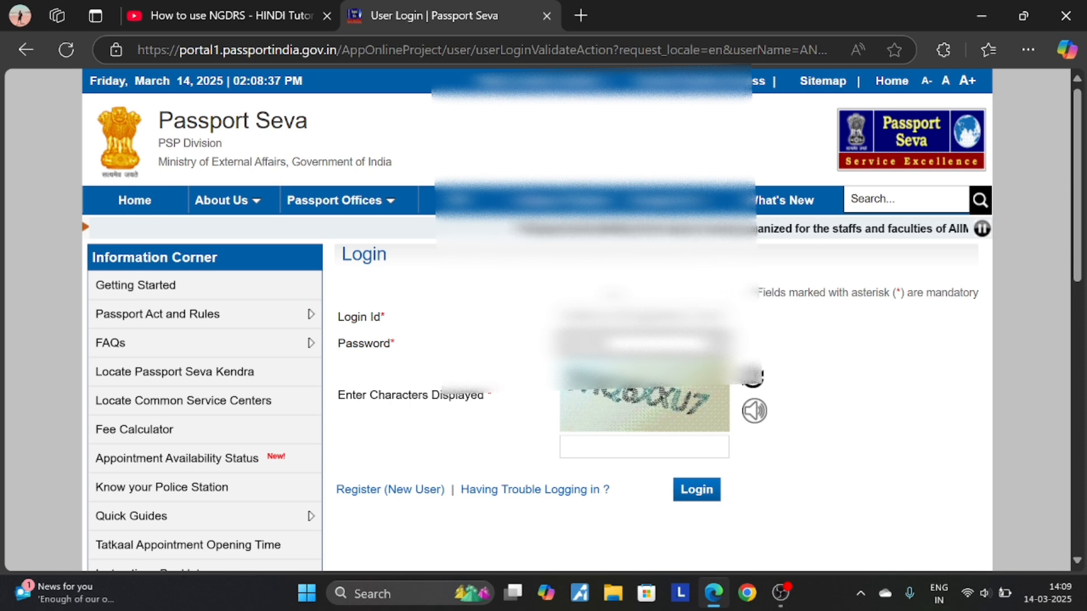
{"action": "type", "text": "••"}
{"action": "key", "text": "Tab"}
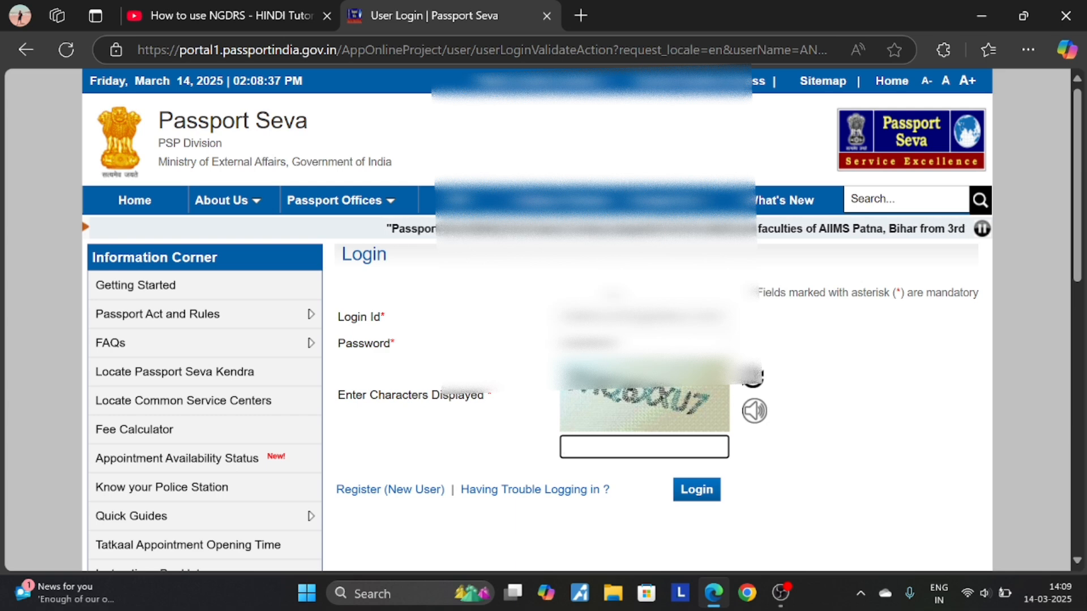
{"action": "type", "text": "YHQ"}
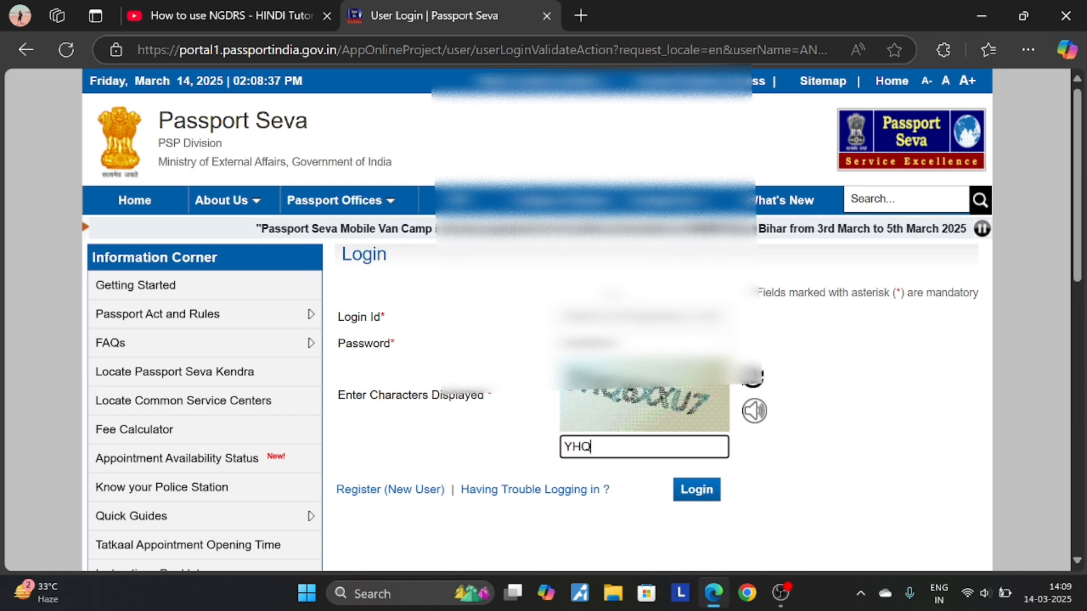
{"action": "type", "text": "6XX"}
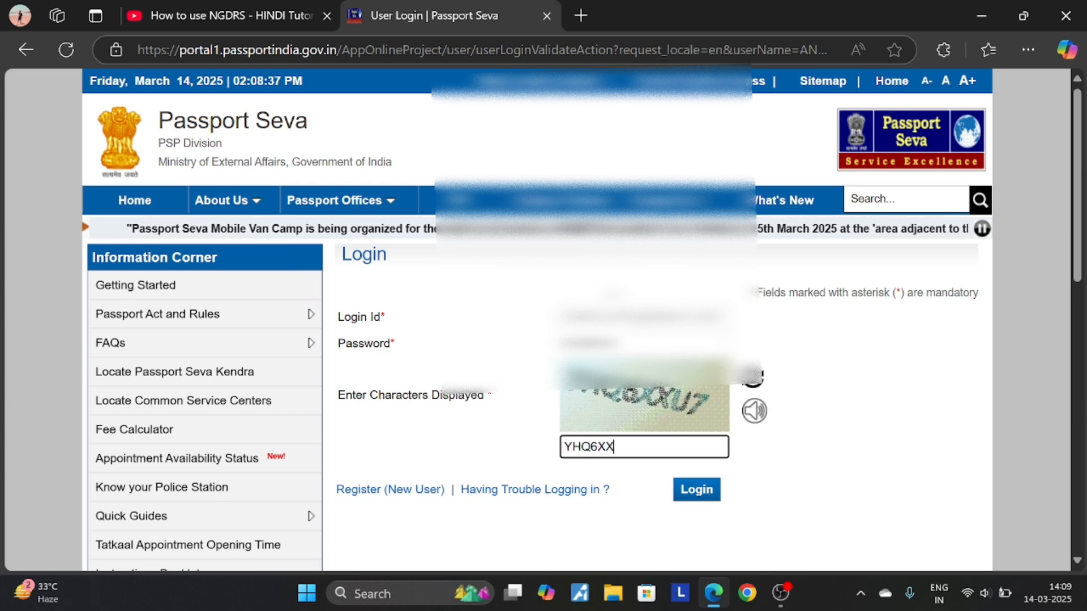
{"action": "type", "text": "U7"}
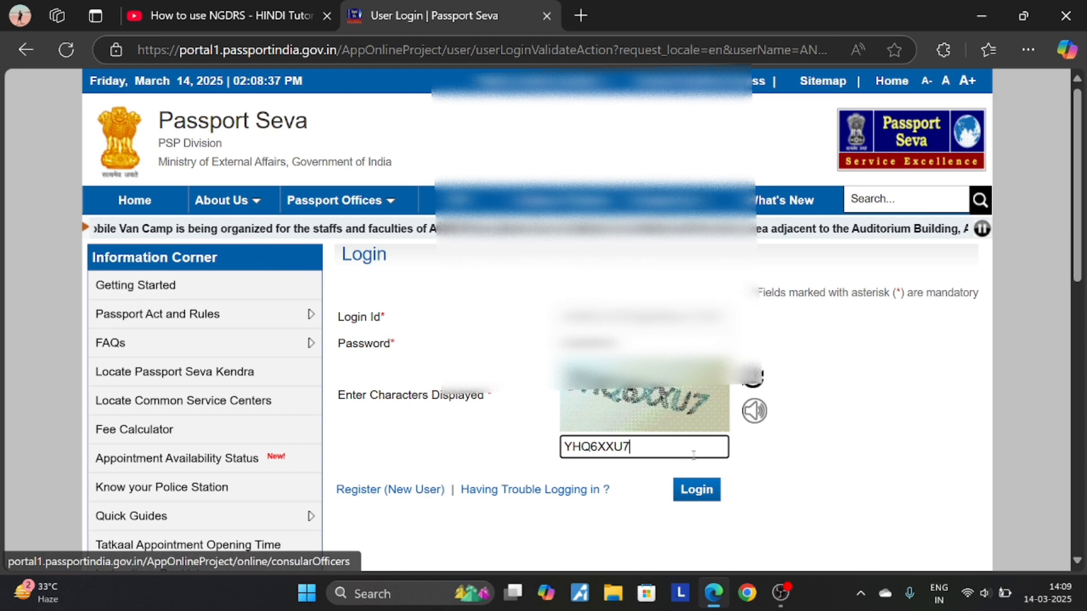
{"action": "left_click", "coordinate": [696, 488]}
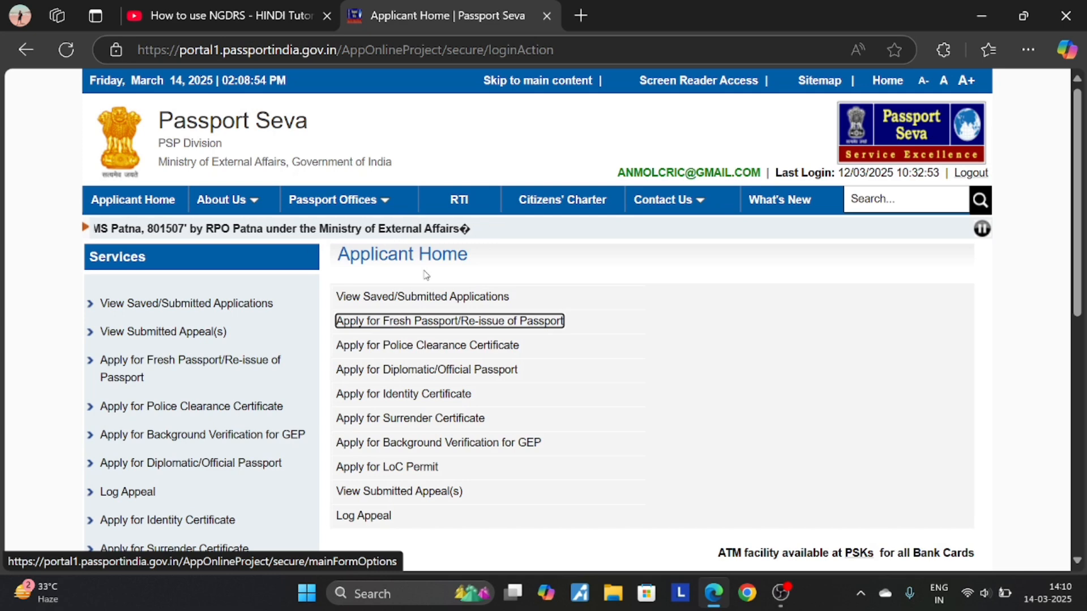
- Open Apply for Fresh Passport/Re-issue of Passport and launch its online application form
{"action": "left_click", "coordinate": [414, 327]}
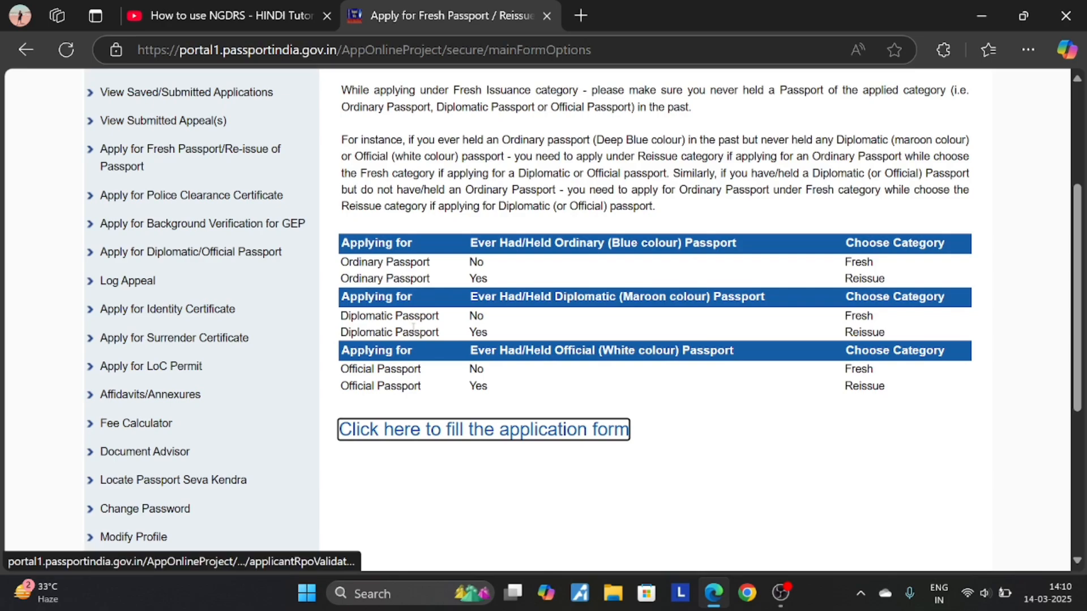
{"action": "scroll", "coordinate": [723, 306], "scroll_direction": "up", "scroll_amount": 4}
{"action": "scroll", "coordinate": [566, 340], "scroll_direction": "down", "scroll_amount": 4}
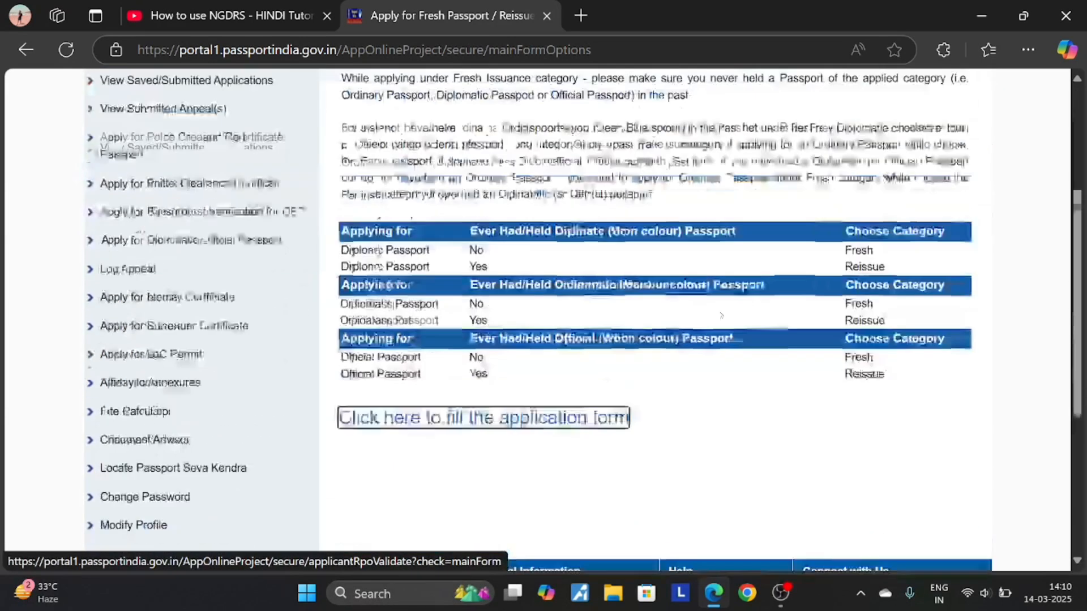
{"action": "scroll", "coordinate": [406, 237], "scroll_direction": "up", "scroll_amount": 4}
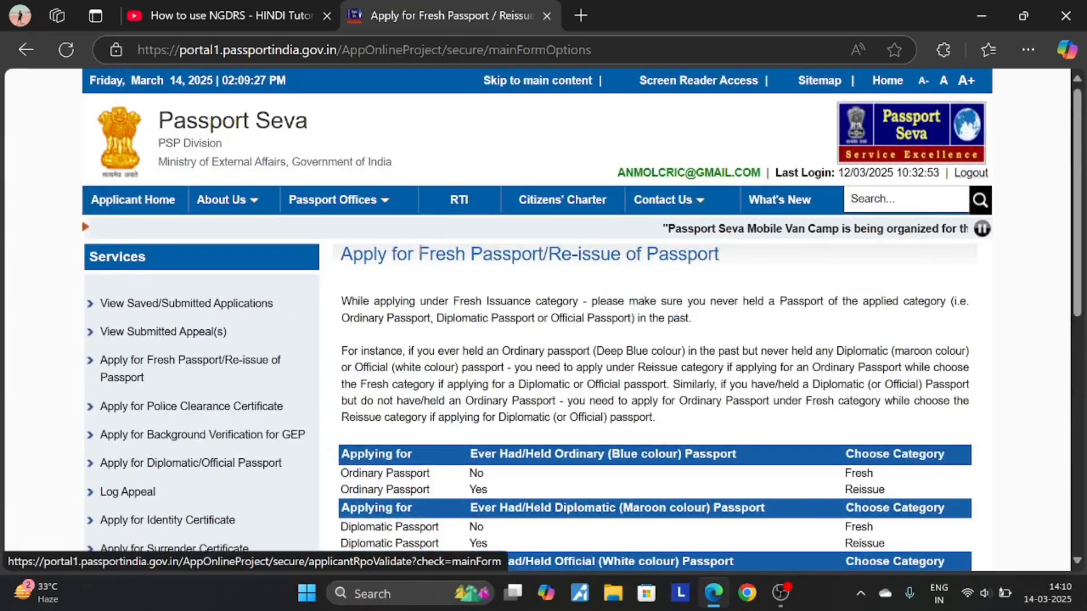
{"action": "scroll", "coordinate": [424, 260], "scroll_direction": "down", "scroll_amount": 2}
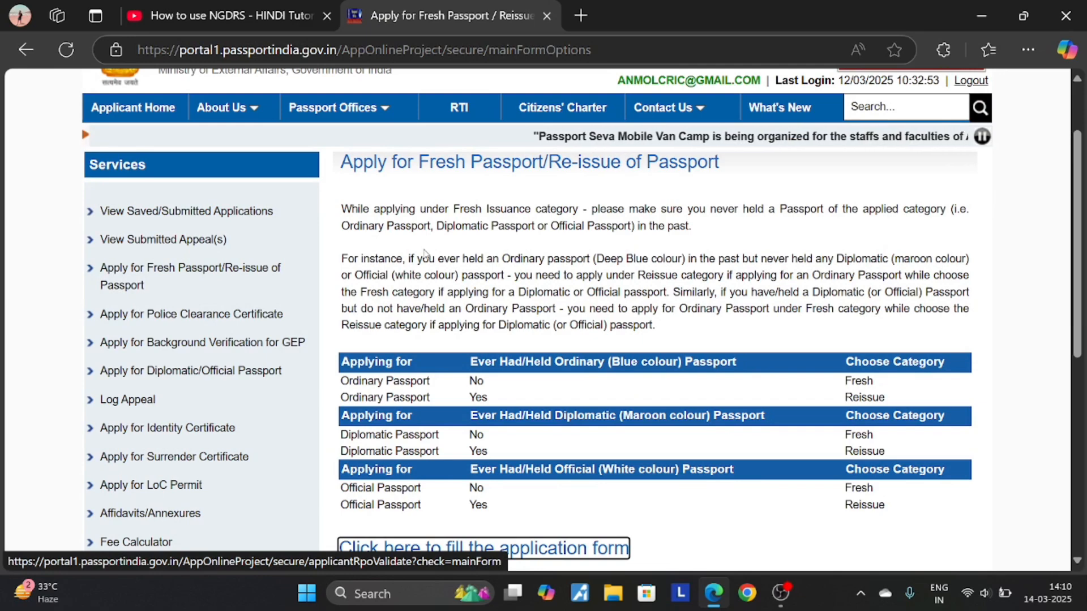
{"action": "scroll", "coordinate": [425, 258], "scroll_direction": "down", "scroll_amount": 4}
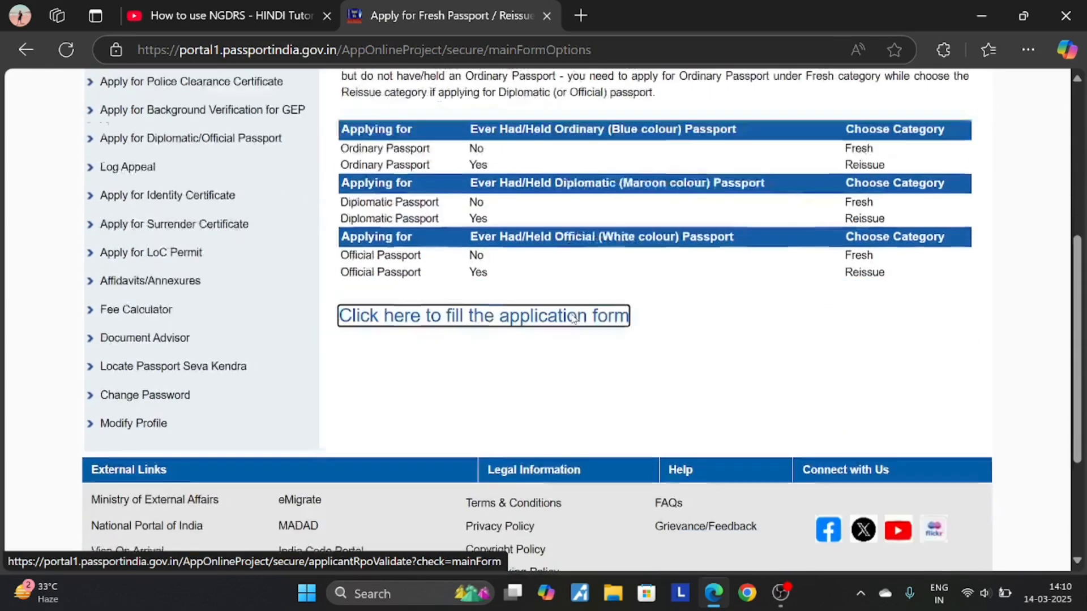
{"action": "scroll", "coordinate": [569, 329], "scroll_direction": "up", "scroll_amount": 1}
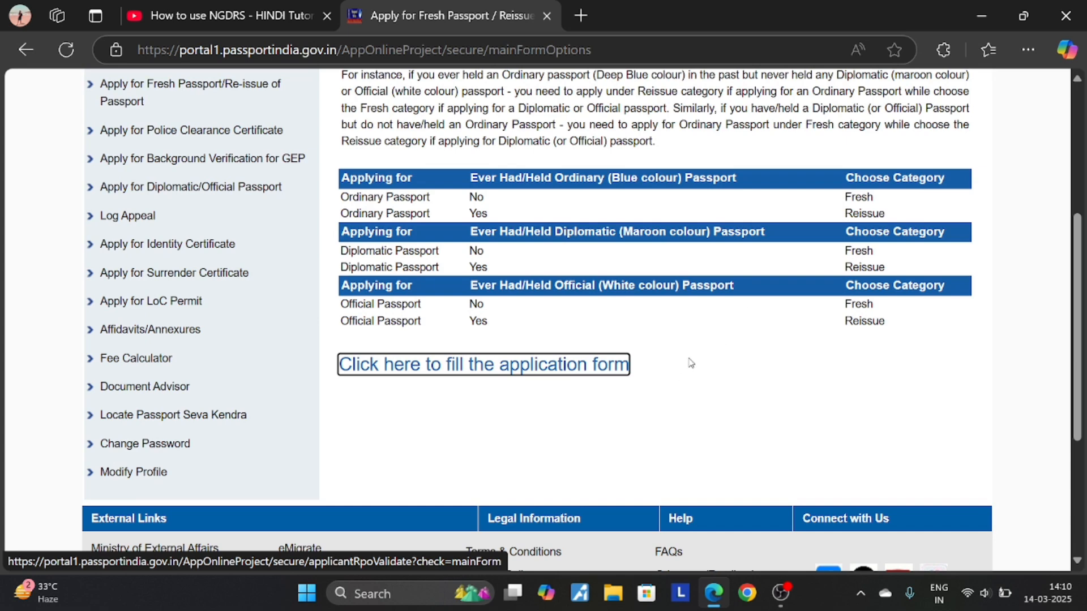
{"action": "left_click", "coordinate": [552, 375]}
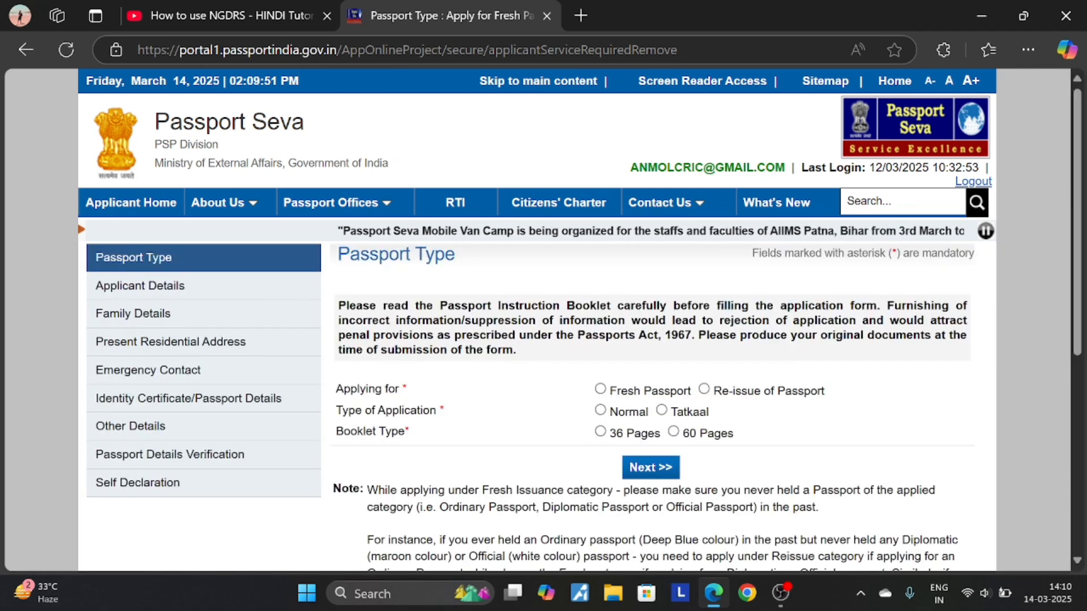
- Choose Fresh Passport, Normal scheme and a 36-page booklet, then continue to Applicant Details
{"action": "scroll", "coordinate": [473, 277], "scroll_direction": "down", "scroll_amount": 2}
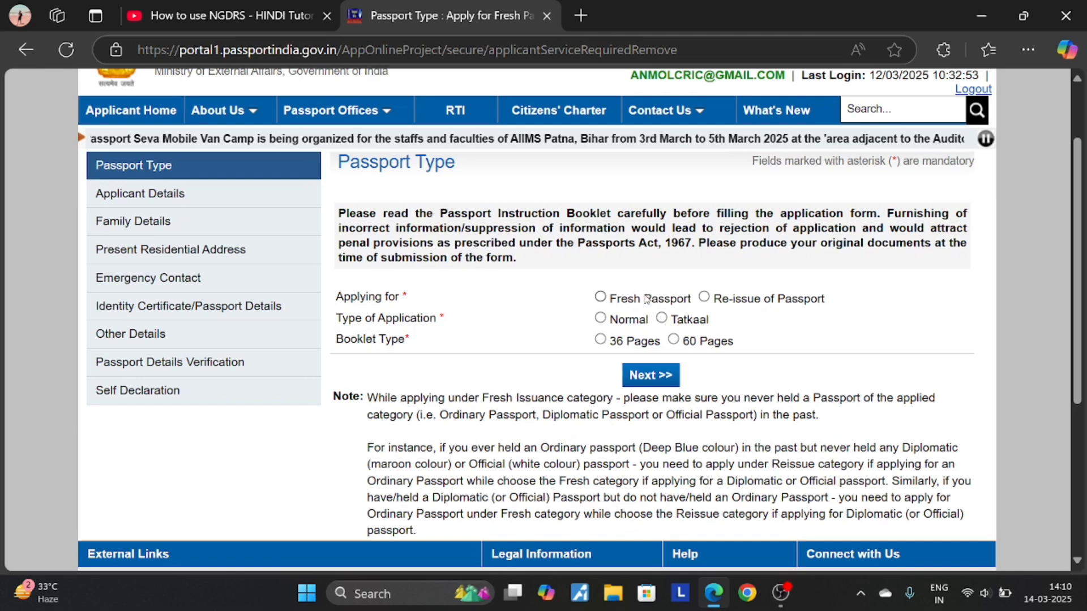
{"action": "left_click", "coordinate": [601, 297]}
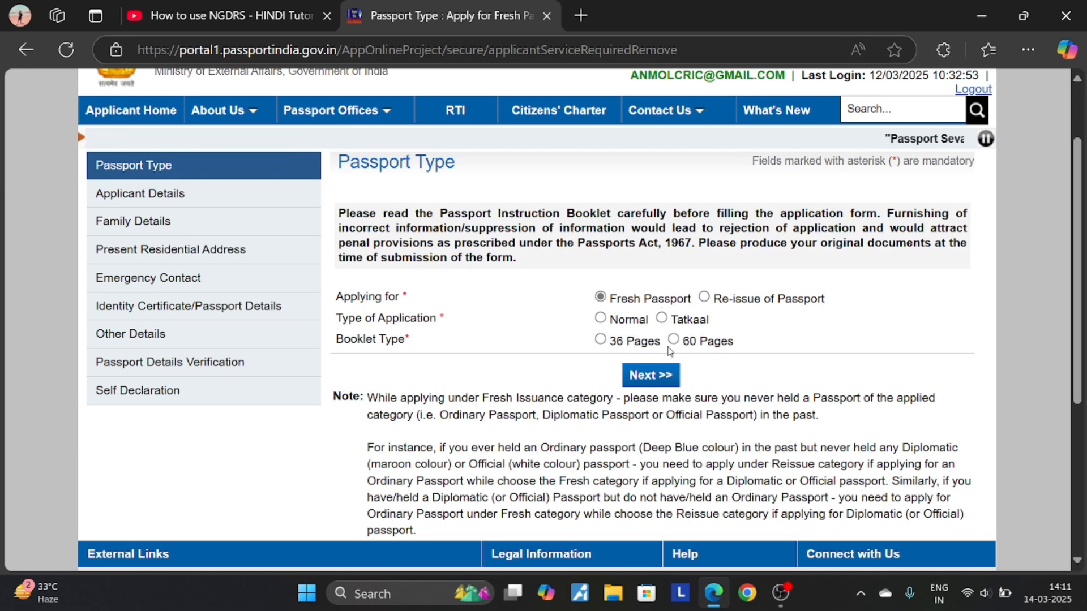
{"action": "left_click", "coordinate": [612, 342]}
{"action": "scroll", "coordinate": [614, 344], "scroll_direction": "down", "scroll_amount": 2}
{"action": "scroll", "coordinate": [617, 396], "scroll_direction": "up", "scroll_amount": 4}
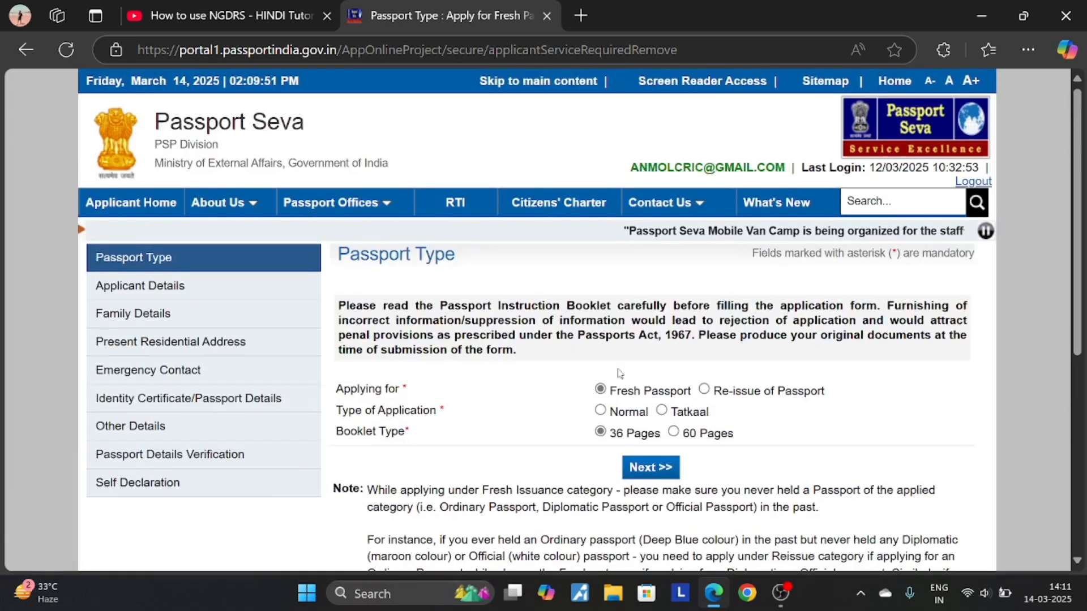
{"action": "left_click", "coordinate": [639, 469]}
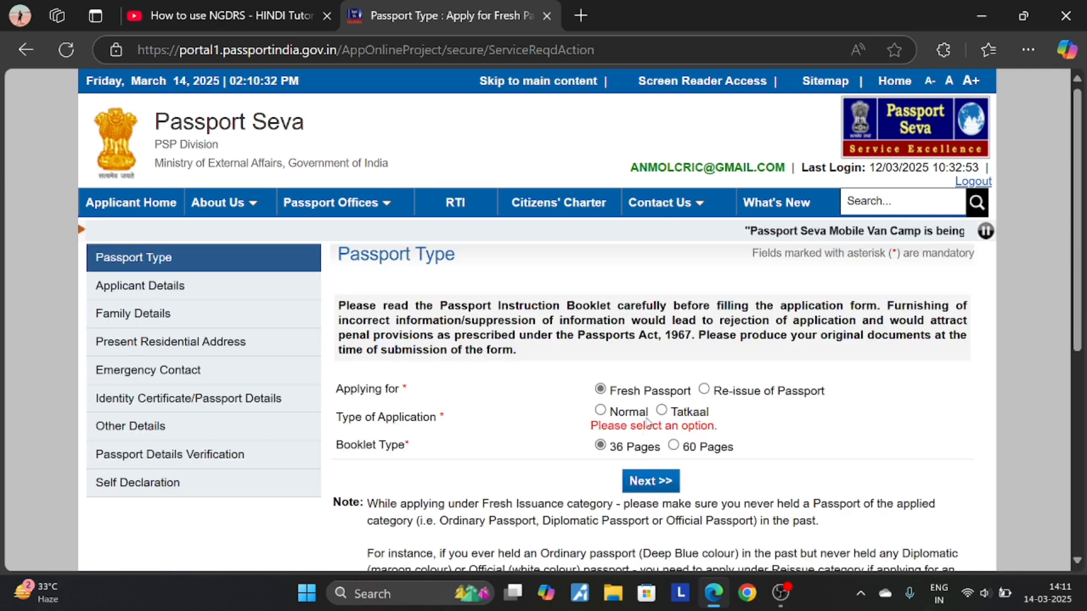
{"action": "scroll", "coordinate": [650, 421], "scroll_direction": "down", "scroll_amount": 2}
{"action": "left_click", "coordinate": [601, 318]}
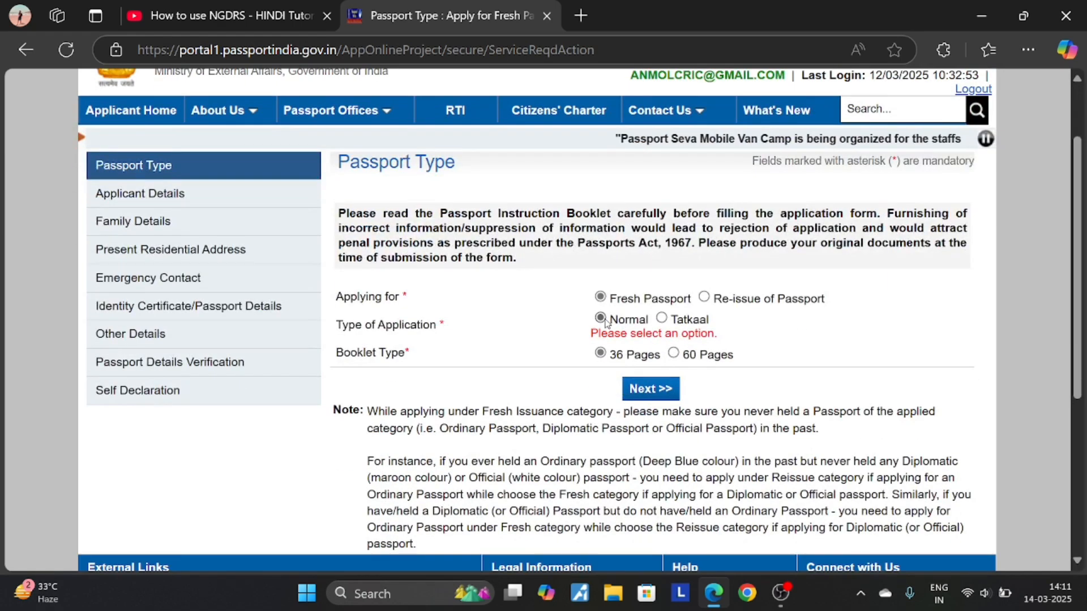
{"action": "left_click", "coordinate": [654, 394]}
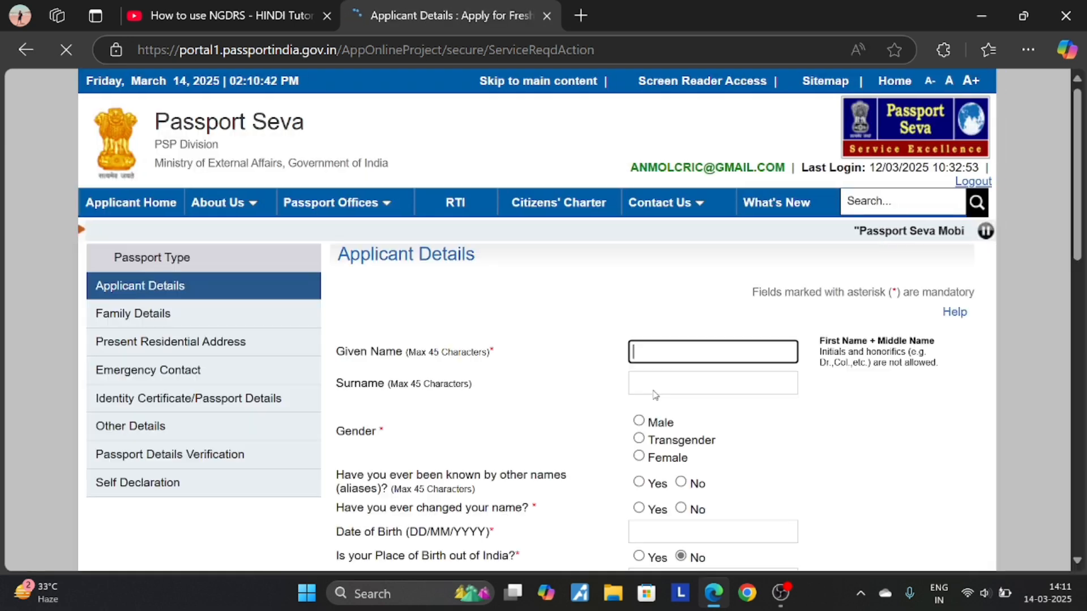
- Enter the applicant's given name and surname, mark Male, and answer No to aliases and name change
{"action": "left_click", "coordinate": [663, 166]}
{"action": "key", "text": "Tab"}
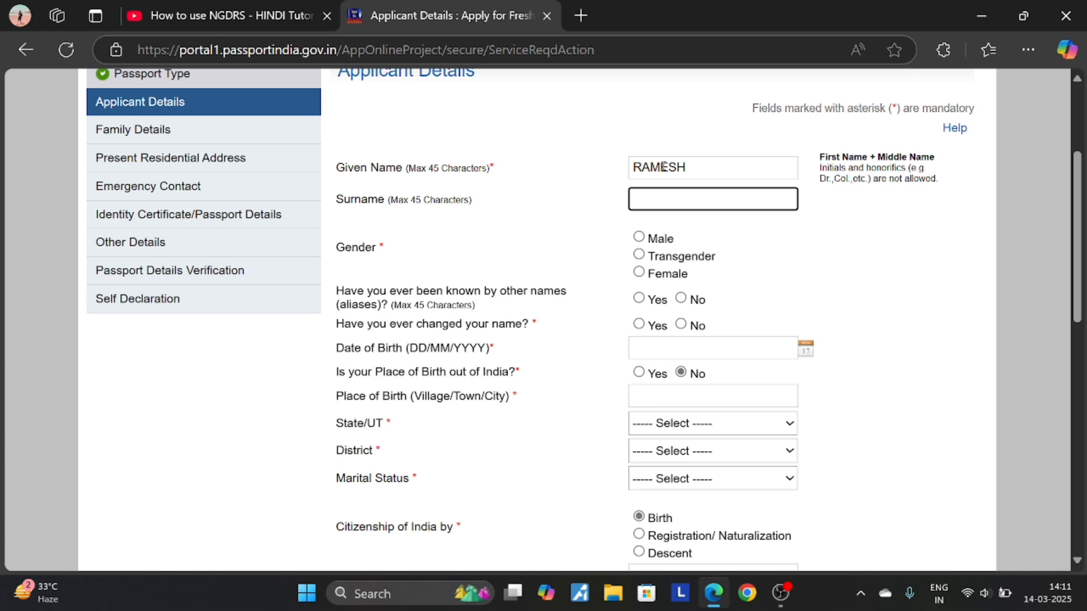
{"action": "key", "text": "Tab"}
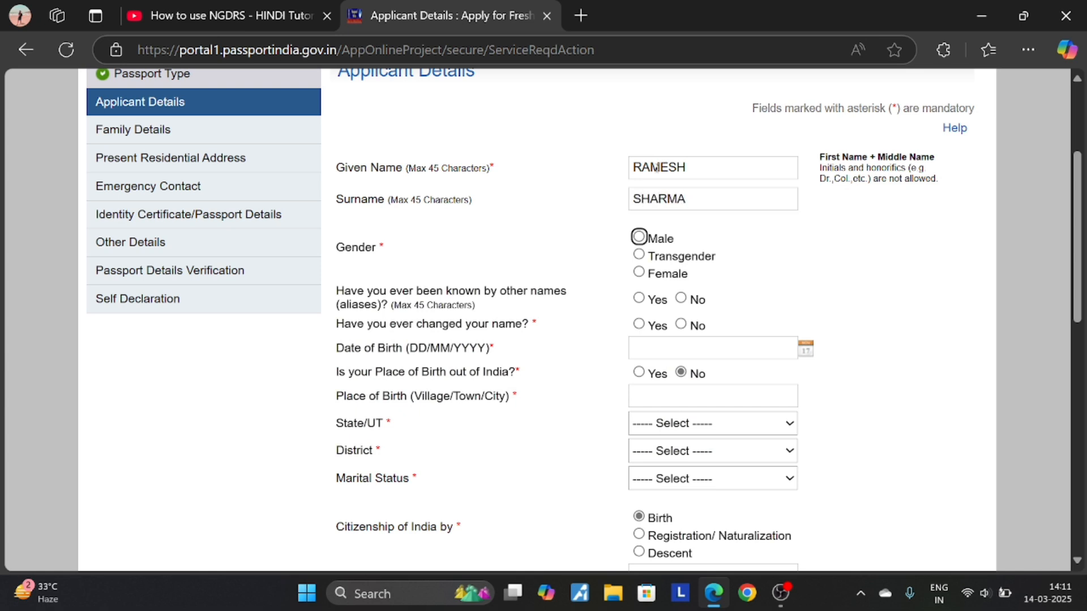
{"action": "left_click", "coordinate": [639, 237]}
{"action": "left_click", "coordinate": [680, 300]}
{"action": "left_click", "coordinate": [681, 324]}
{"action": "left_click", "coordinate": [805, 348]}
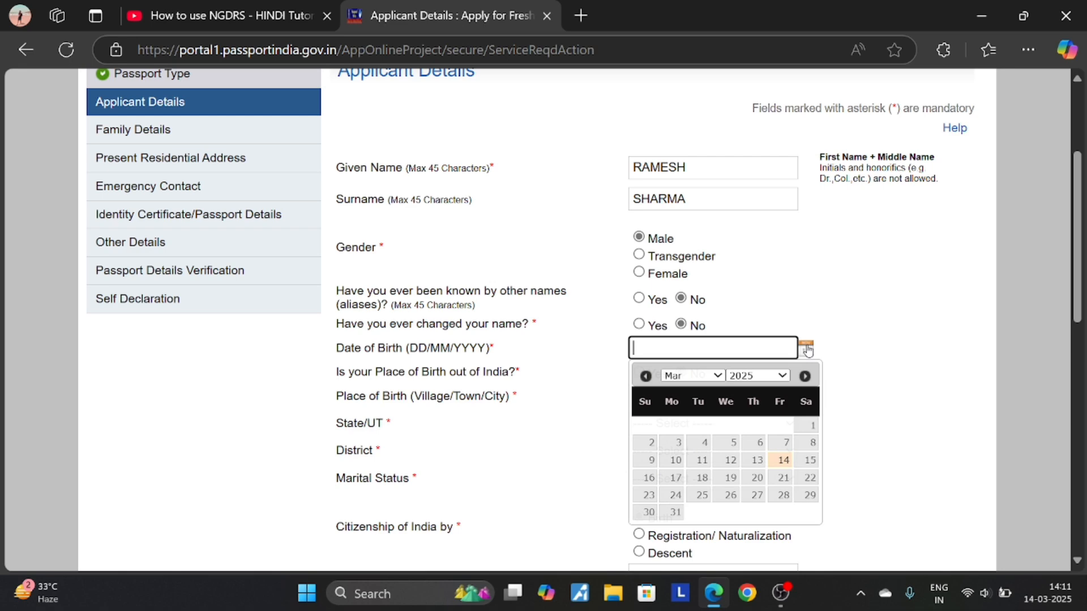
{"action": "left_click", "coordinate": [758, 376]}
{"action": "scroll", "coordinate": [758, 340], "scroll_direction": "up", "scroll_amount": 3}
{"action": "scroll", "coordinate": [758, 317], "scroll_direction": "down", "scroll_amount": 5}
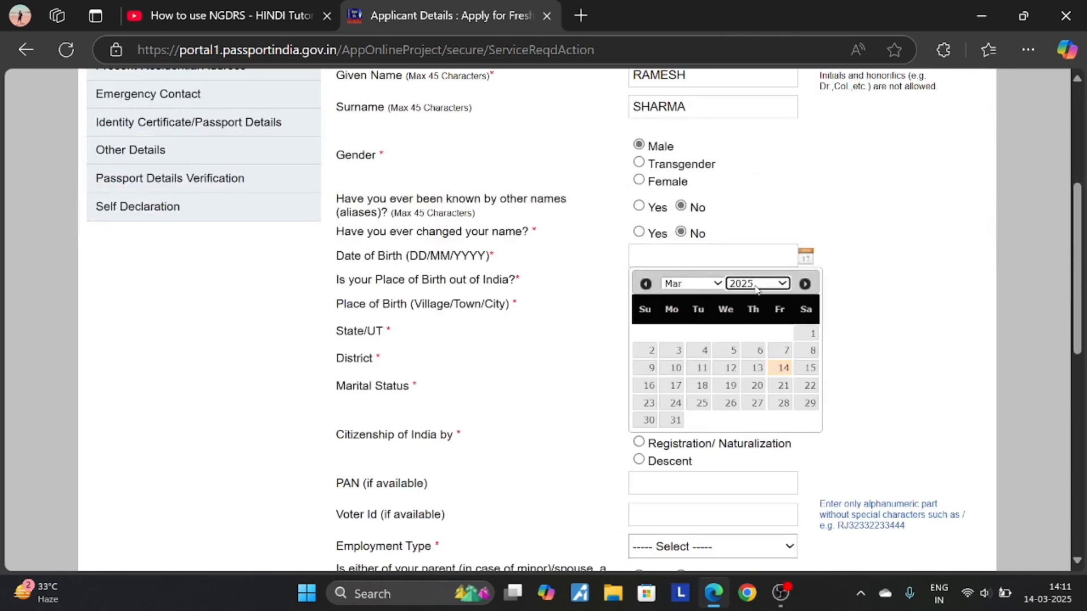
{"action": "left_click", "coordinate": [756, 290]}
{"action": "left_click_drag", "start_coordinate": [784, 459], "coordinate": [785, 436]}
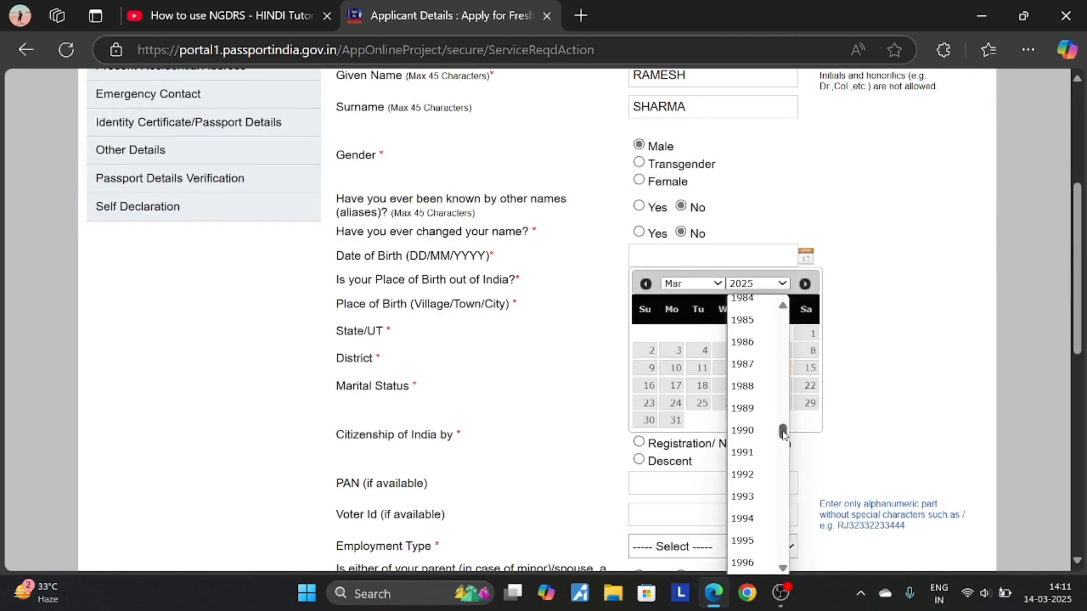
{"action": "left_click", "coordinate": [742, 452]}
{"action": "left_click", "coordinate": [692, 283]}
{"action": "left_click", "coordinate": [693, 400]}
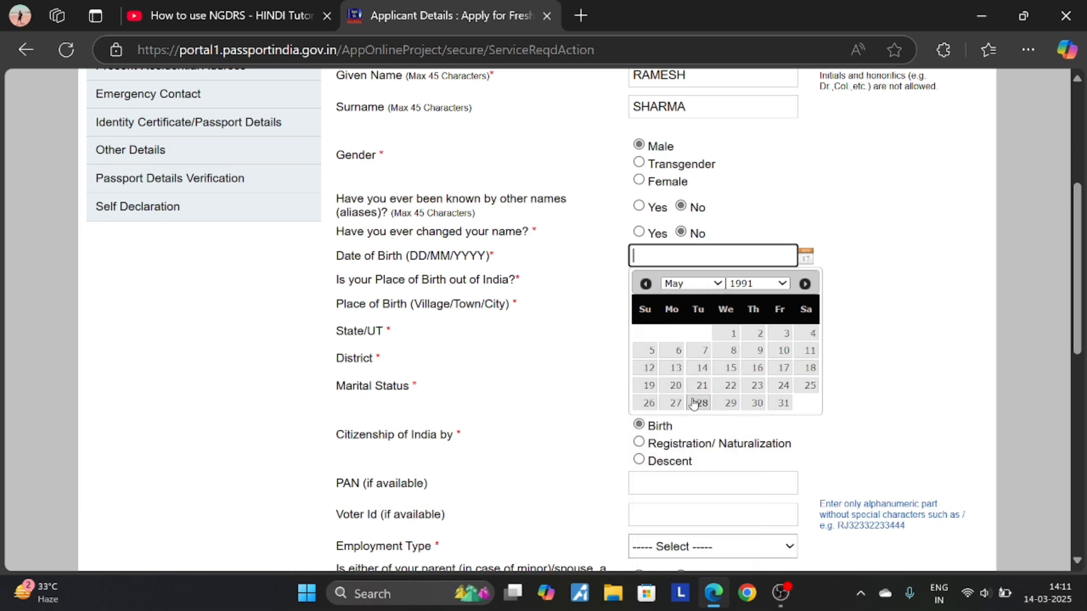
{"action": "left_click", "coordinate": [730, 368]}
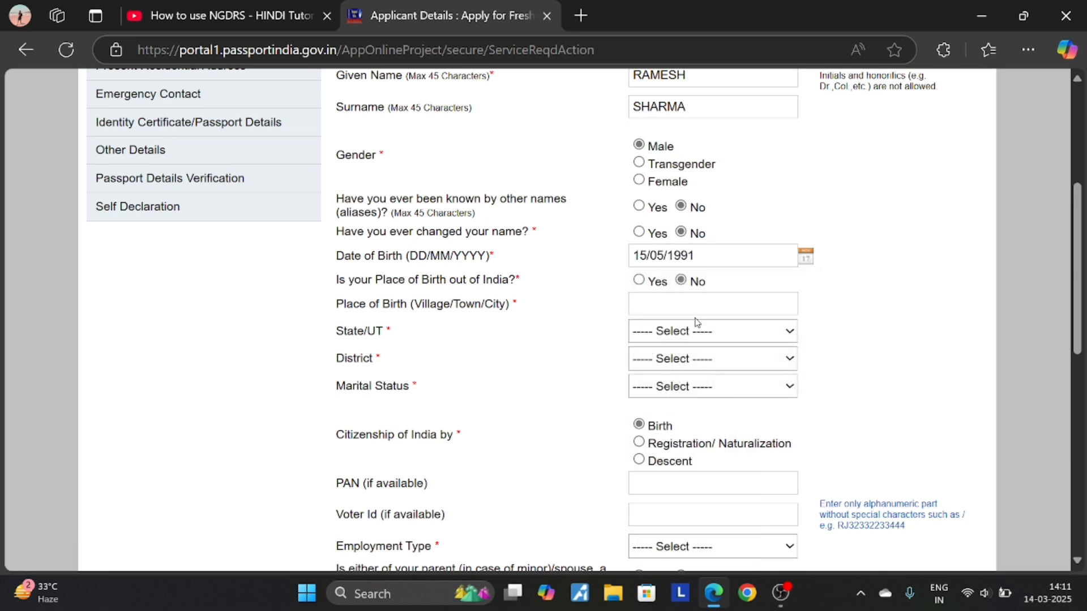
- Enter DELHI as the place of birth
{"action": "left_click", "coordinate": [656, 312]}
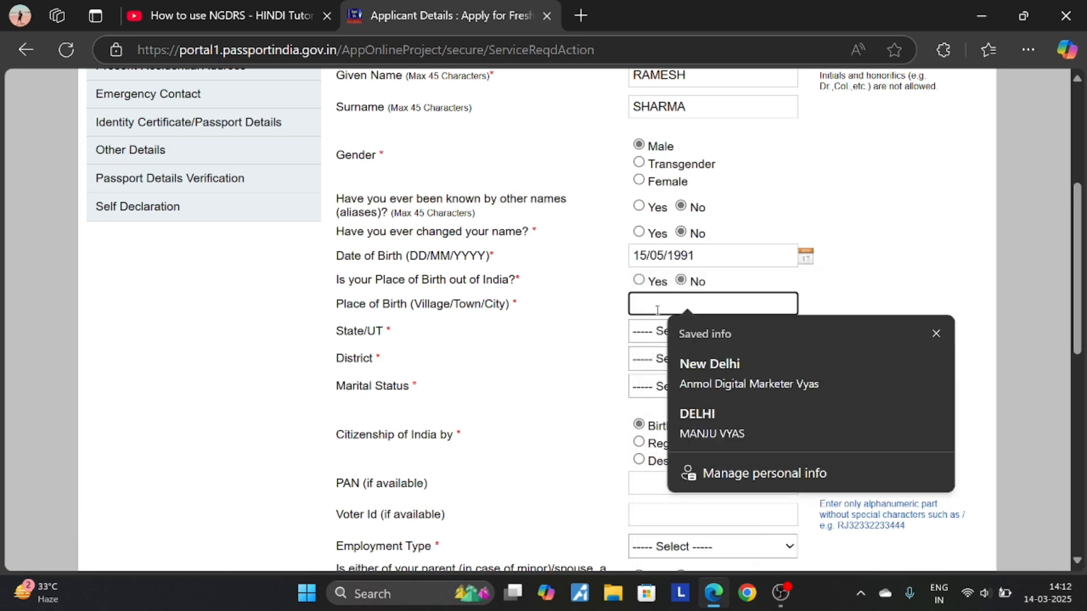
{"action": "type", "text": "DELHI"}
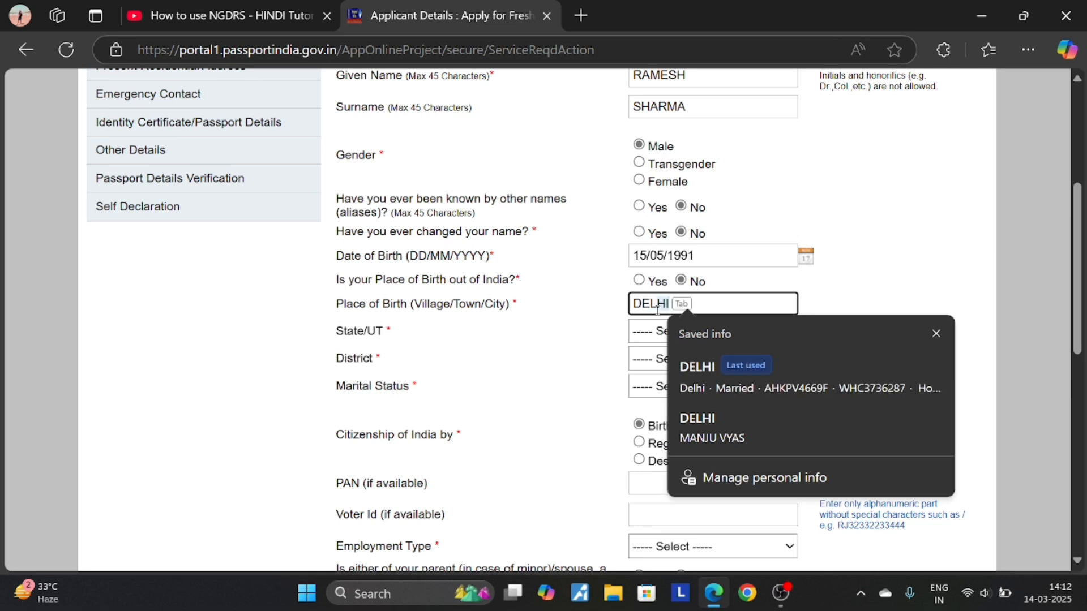
{"action": "key", "text": "Tab"}
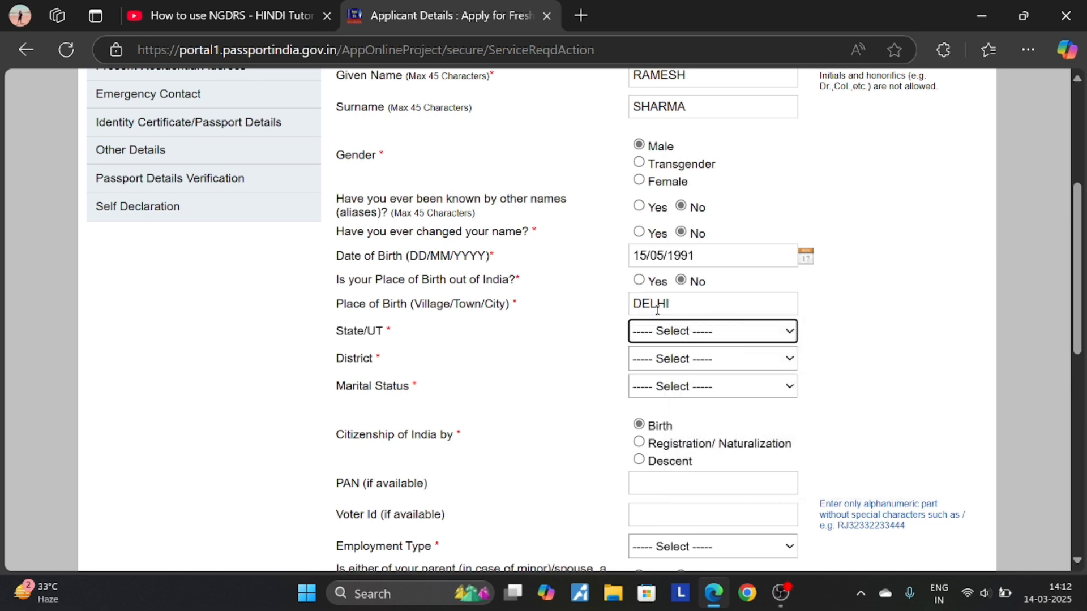
{"action": "left_click", "coordinate": [686, 339]}
- Set State/UT to Delhi, District to North Delhi and Marital Status to Single
{"action": "left_click", "coordinate": [660, 216]}
{"action": "left_click", "coordinate": [686, 357]}
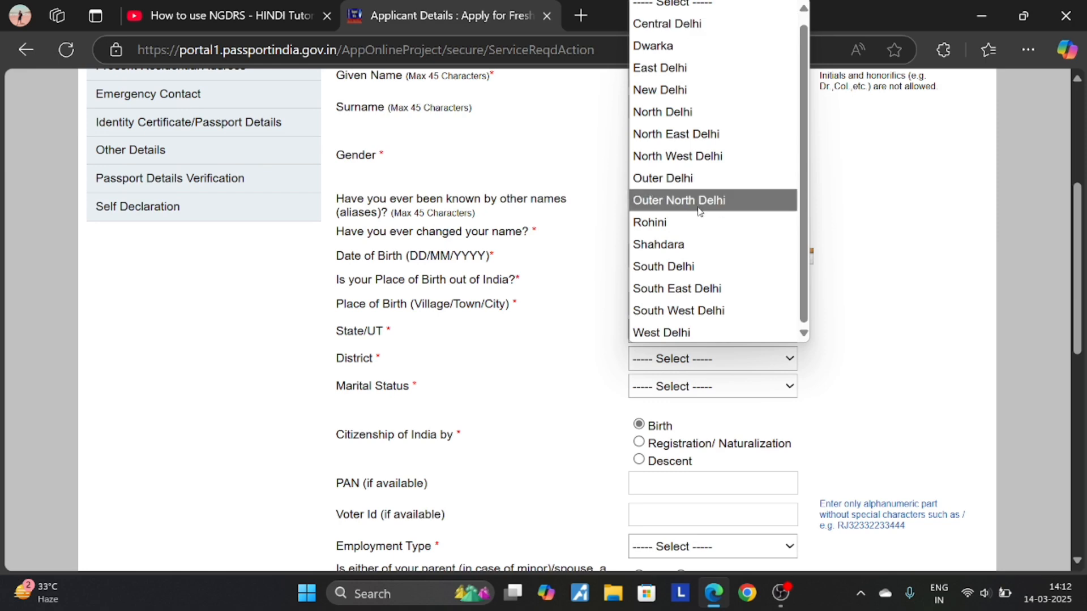
{"action": "left_click", "coordinate": [719, 165]}
{"action": "left_click", "coordinate": [707, 385]}
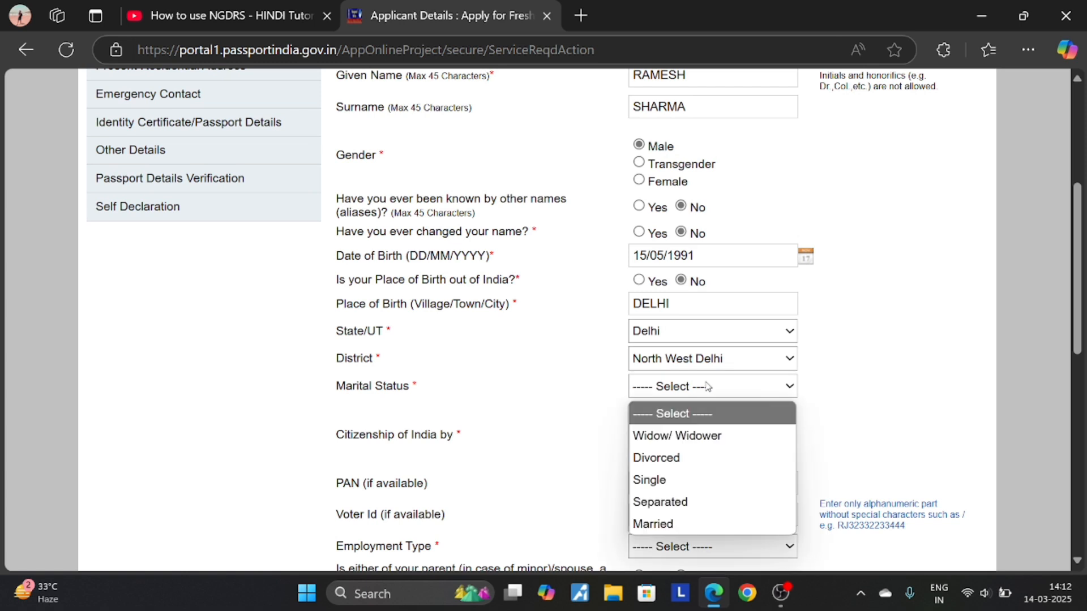
{"action": "left_click", "coordinate": [675, 479]}
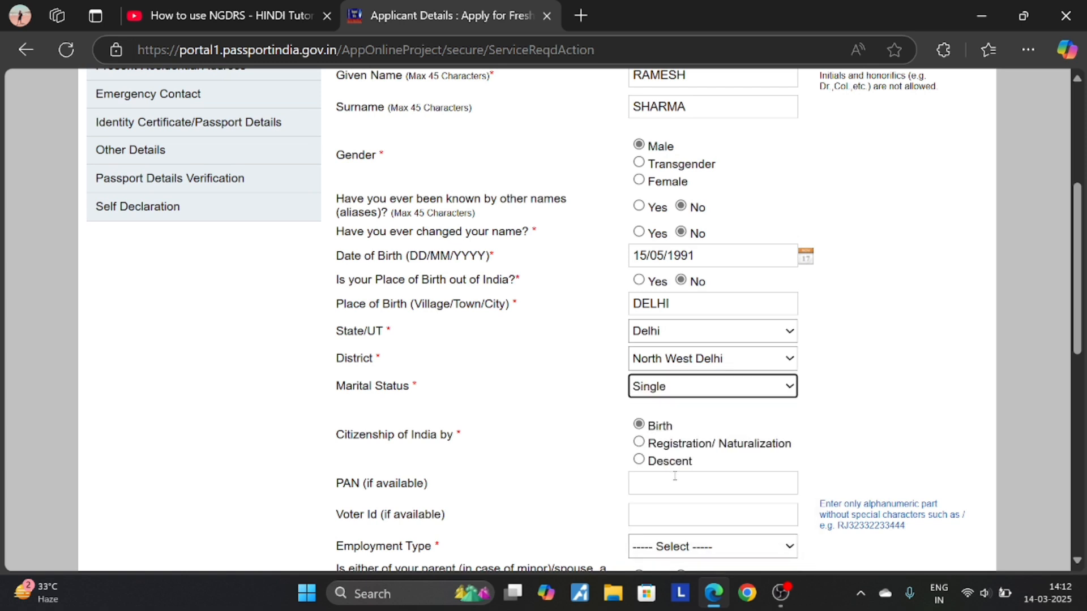
{"action": "left_click", "coordinate": [712, 363]}
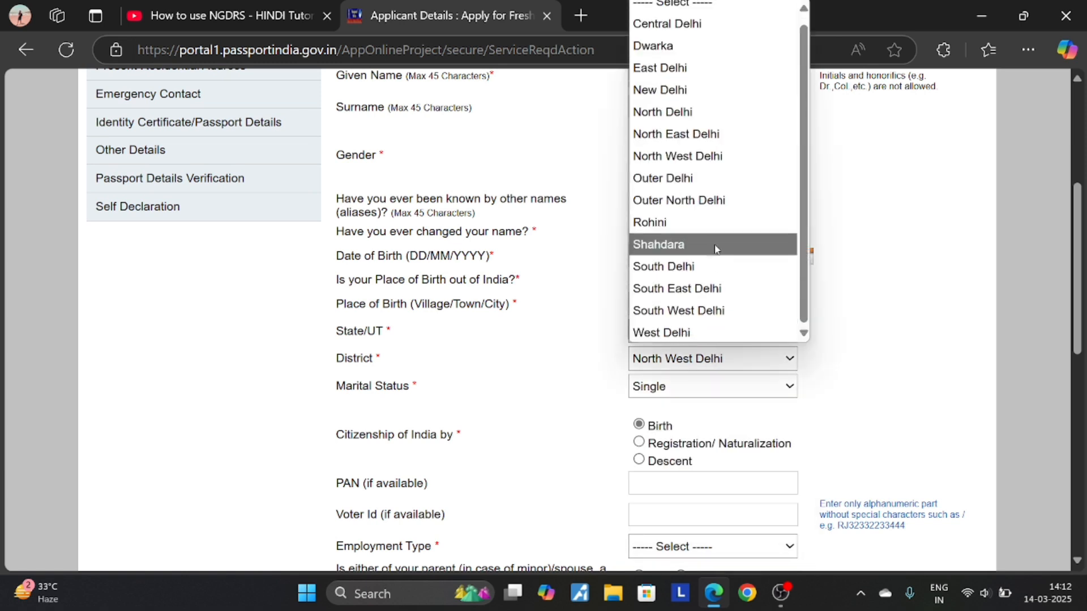
{"action": "left_click", "coordinate": [684, 113]}
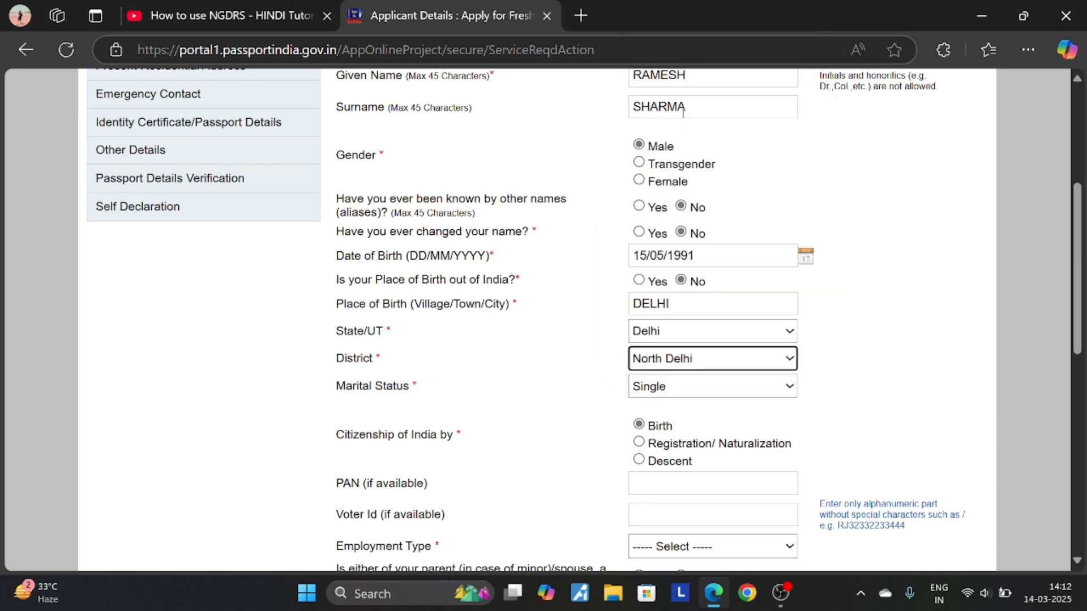
{"action": "scroll", "coordinate": [701, 245], "scroll_direction": "down", "scroll_amount": 3}
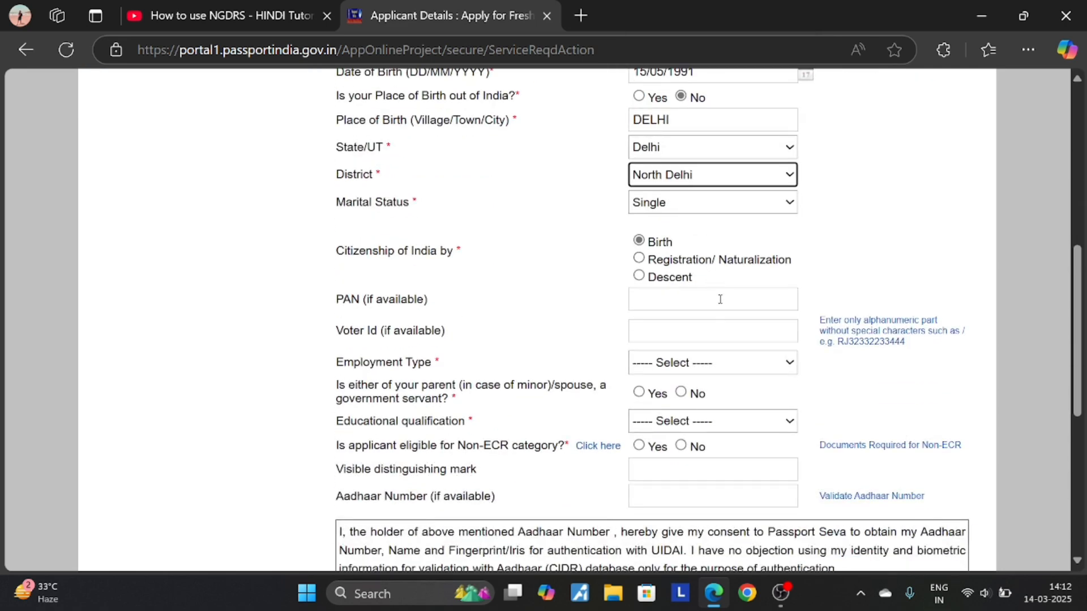
- Enter the applicant's PAN and fill the Voter Id from saved suggestions
{"action": "left_click", "coordinate": [720, 299]}
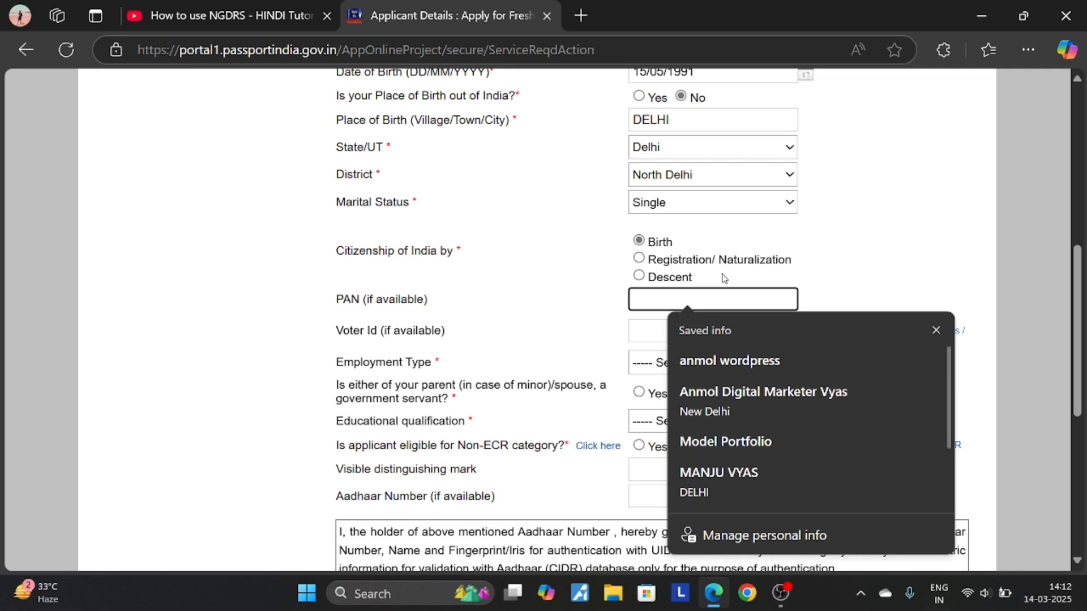
{"action": "type", "text": "QWERTY"}
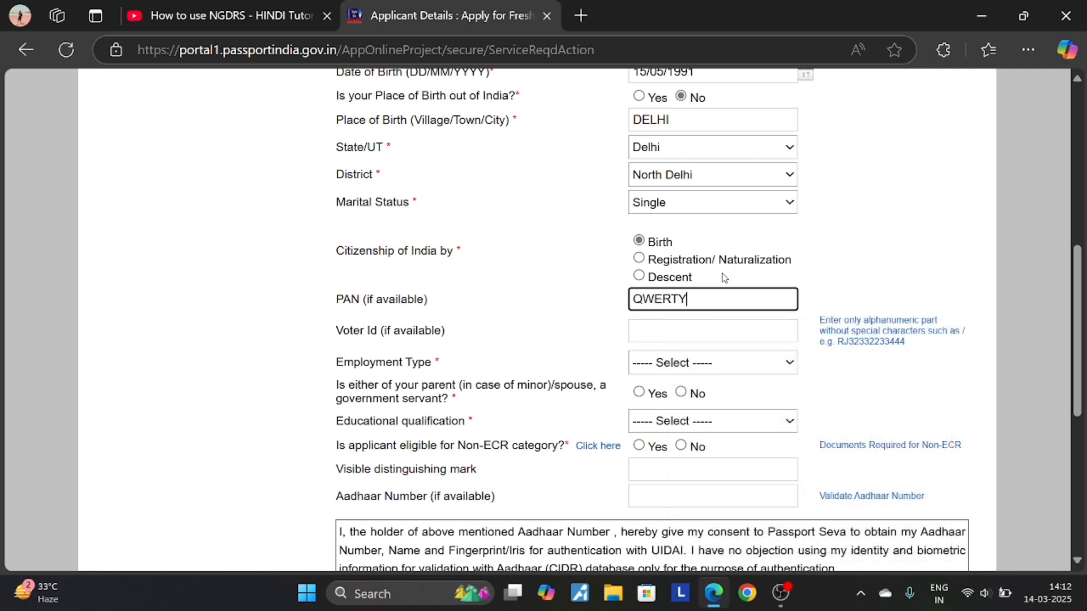
{"action": "type", "text": "1234"}
{"action": "left_click", "coordinate": [701, 327]}
{"action": "left_click", "coordinate": [593, 323]}
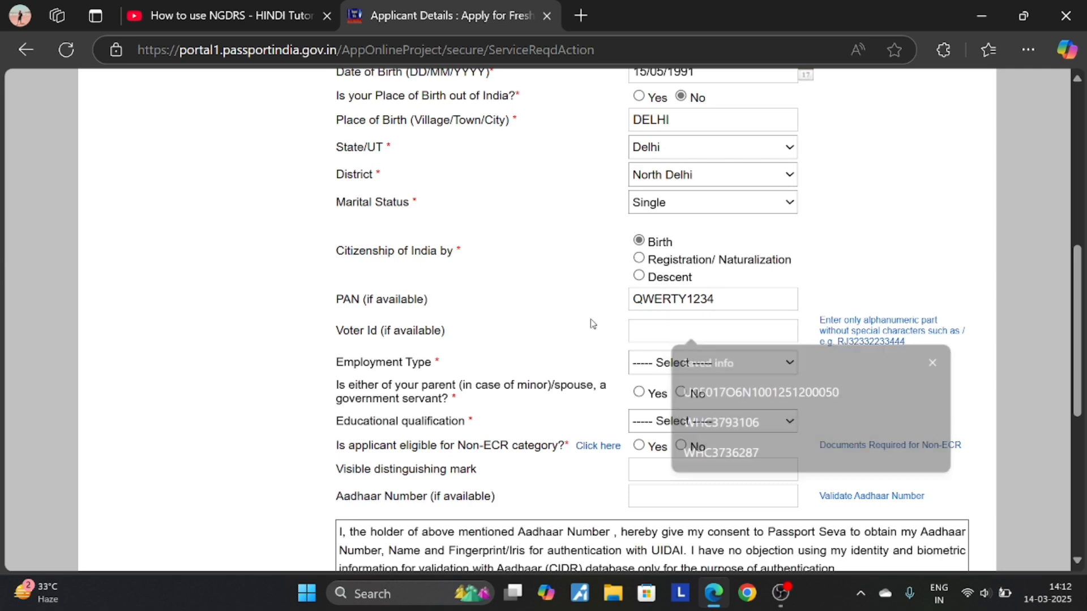
{"action": "left_click_drag", "start_coordinate": [336, 296], "coordinate": [451, 343]}
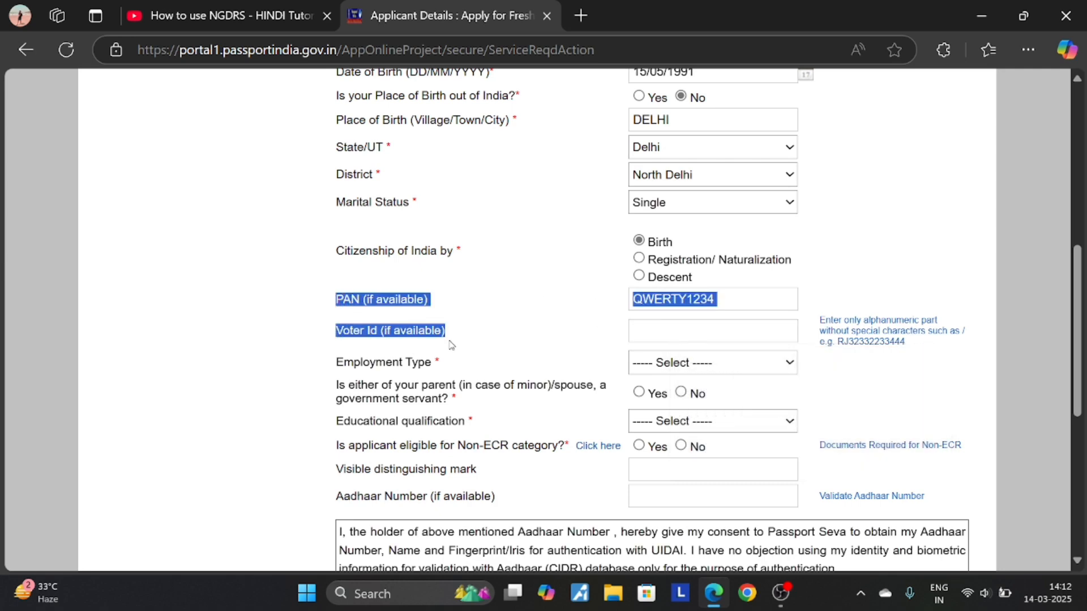
{"action": "scroll", "coordinate": [666, 354], "scroll_direction": "down", "scroll_amount": 2}
{"action": "left_click", "coordinate": [697, 272]}
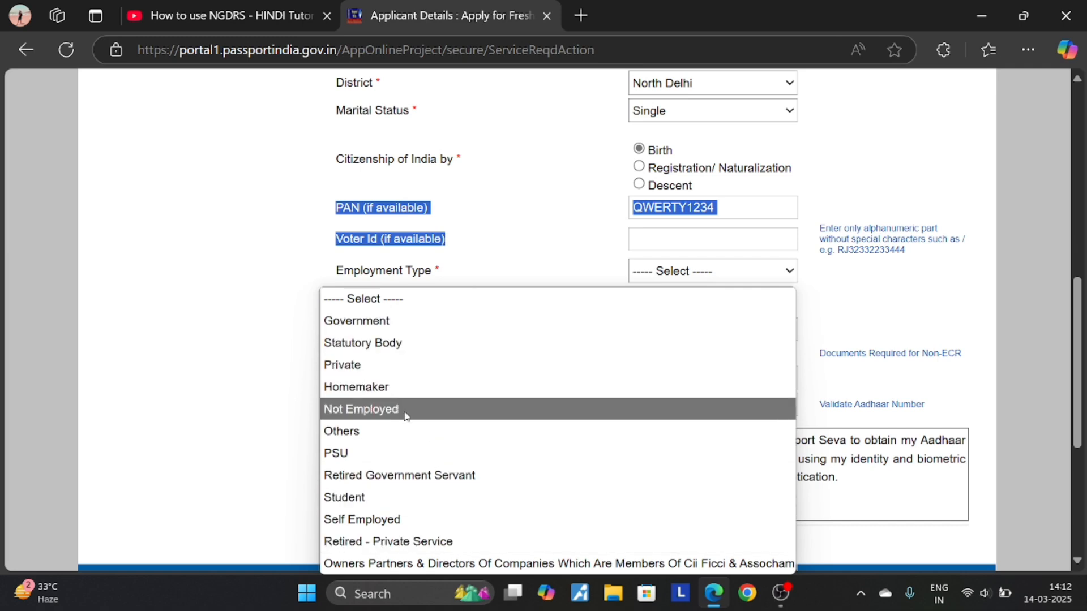
{"action": "left_click", "coordinate": [249, 436]}
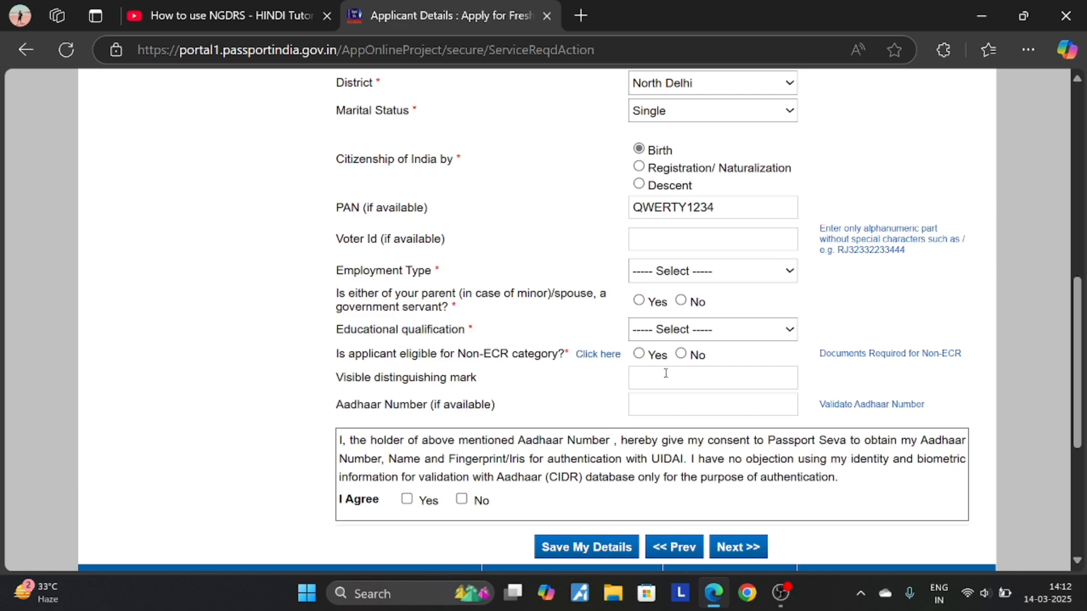
{"action": "scroll", "coordinate": [647, 351], "scroll_direction": "up", "scroll_amount": 2}
{"action": "left_click", "coordinate": [648, 326]}
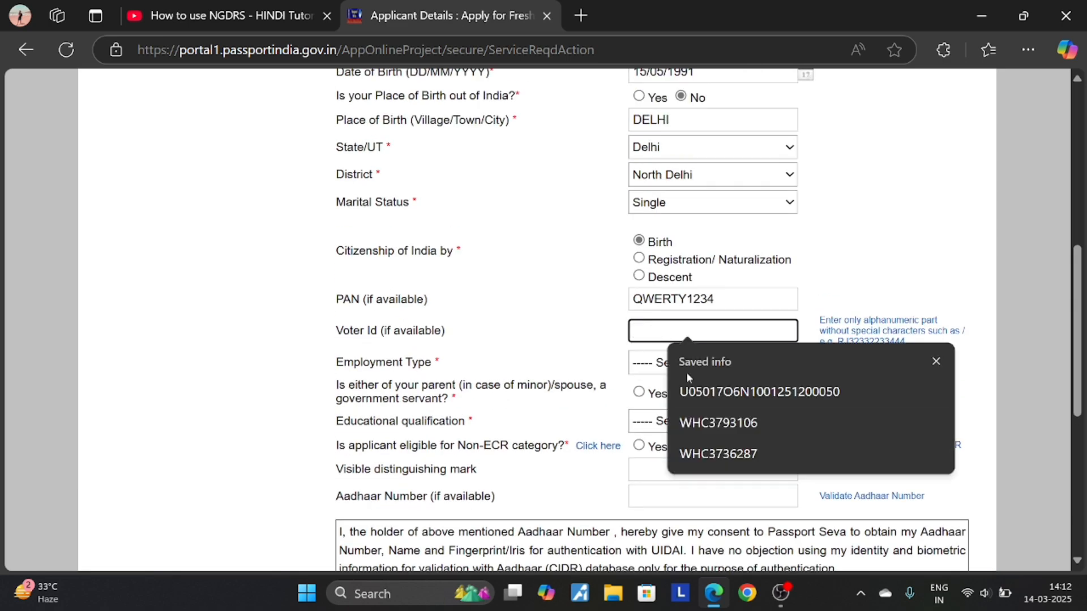
{"action": "left_click", "coordinate": [705, 425]}
- Set Employment Type to Private and answer No to the government-servant parent/spouse question
{"action": "left_click", "coordinate": [674, 365]}
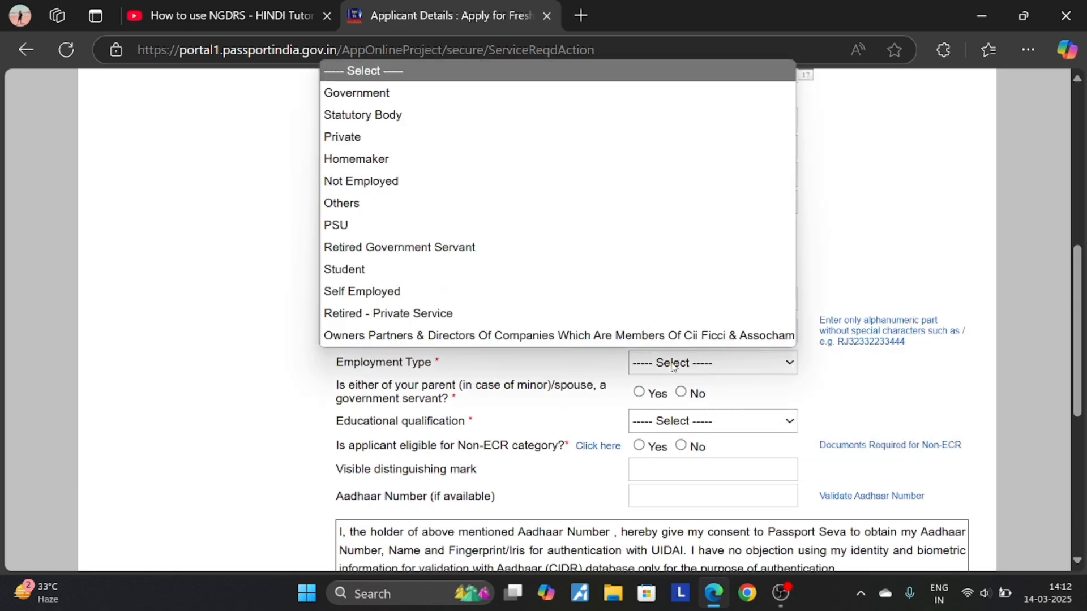
{"action": "left_click", "coordinate": [403, 138]}
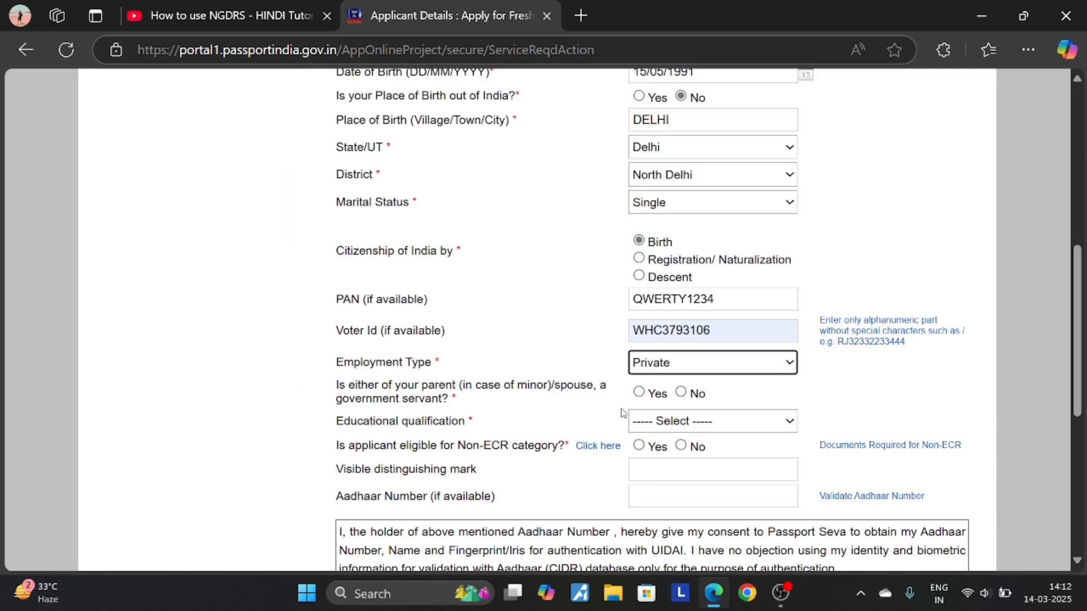
{"action": "left_click", "coordinate": [681, 393]}
{"action": "scroll", "coordinate": [440, 363], "scroll_direction": "down", "scroll_amount": 2}
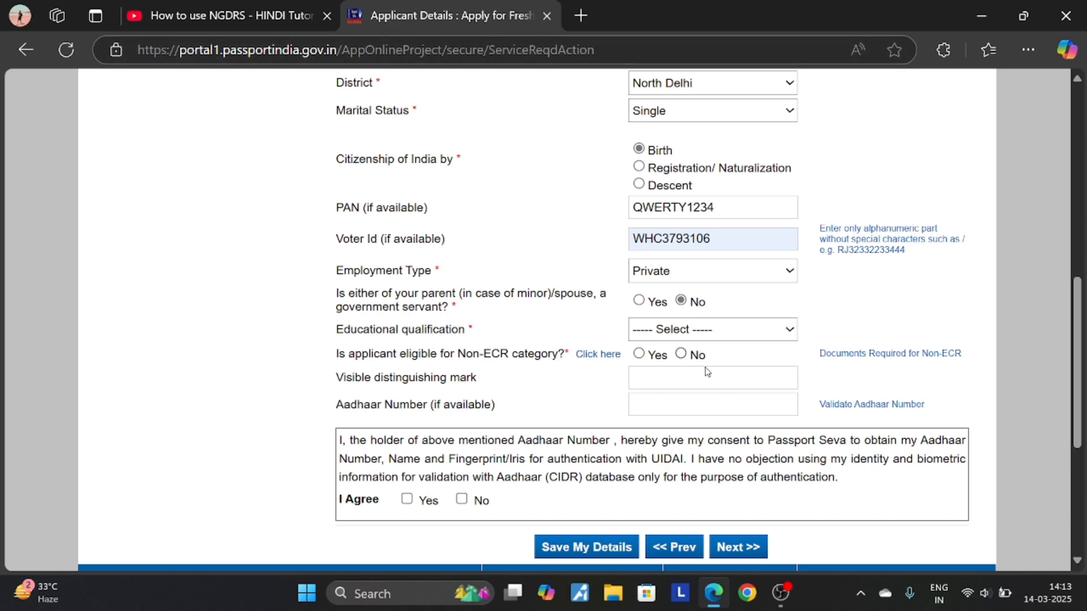
- Choose Graduate And Above for education and MOLE ON LIP as the distinguishing mark
{"action": "left_click", "coordinate": [700, 335]}
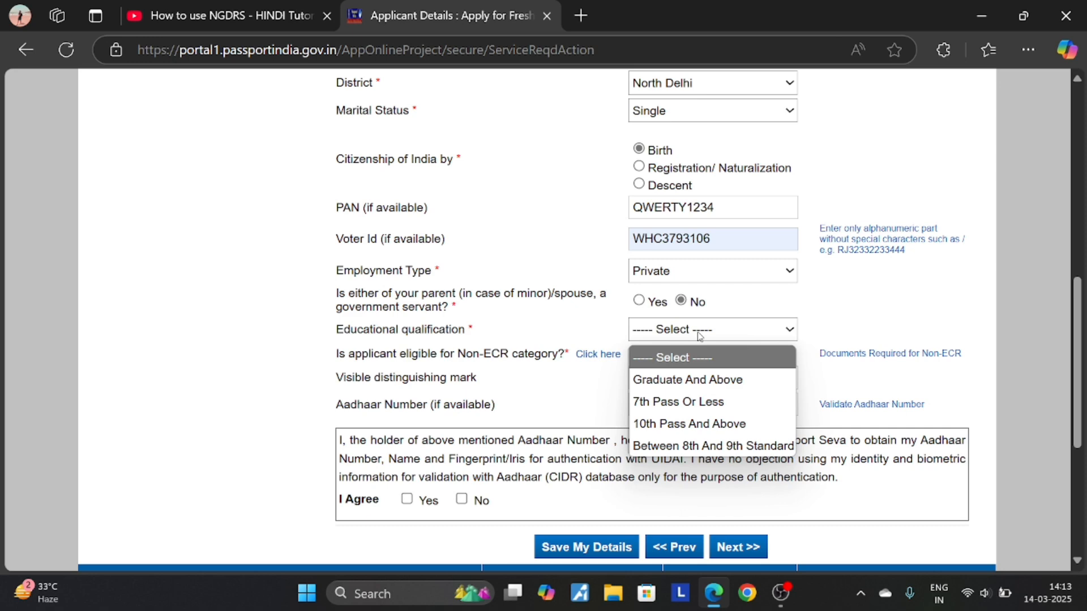
{"action": "left_click", "coordinate": [701, 380]}
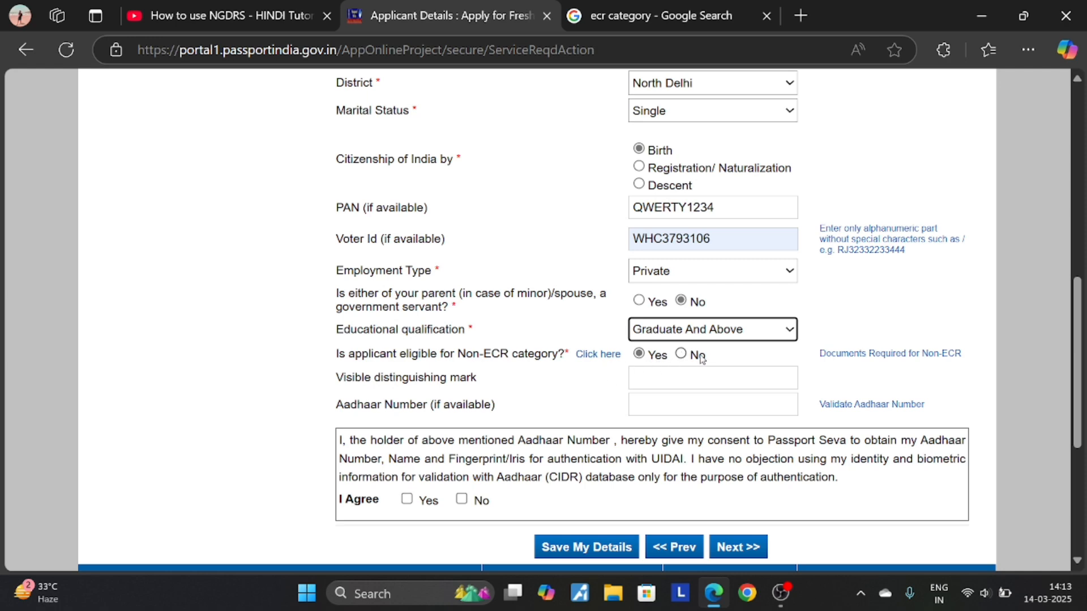
{"action": "left_click", "coordinate": [687, 382]}
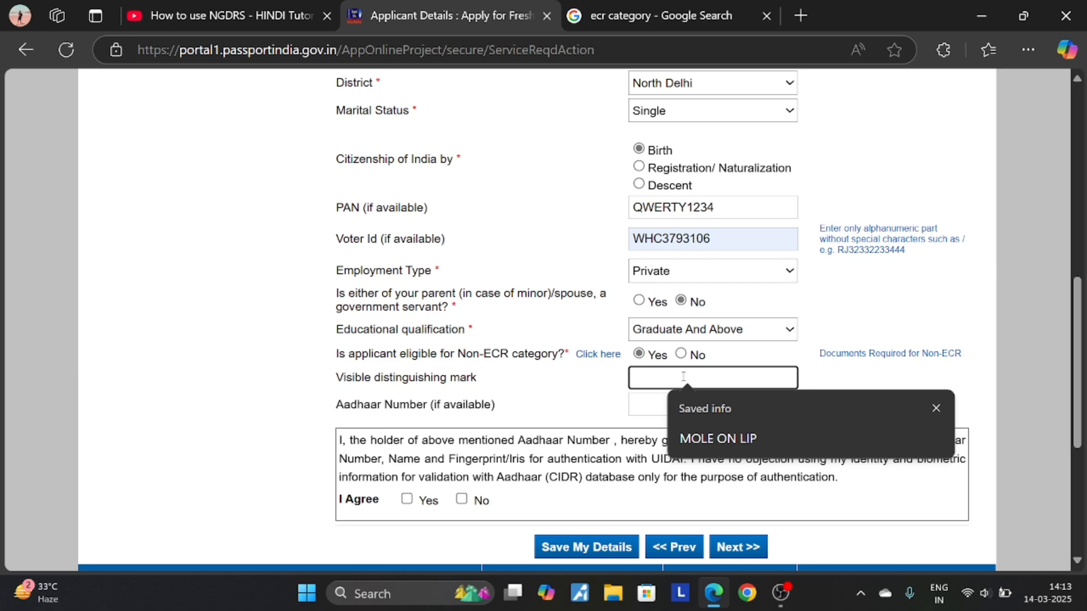
{"action": "left_click", "coordinate": [717, 440]}
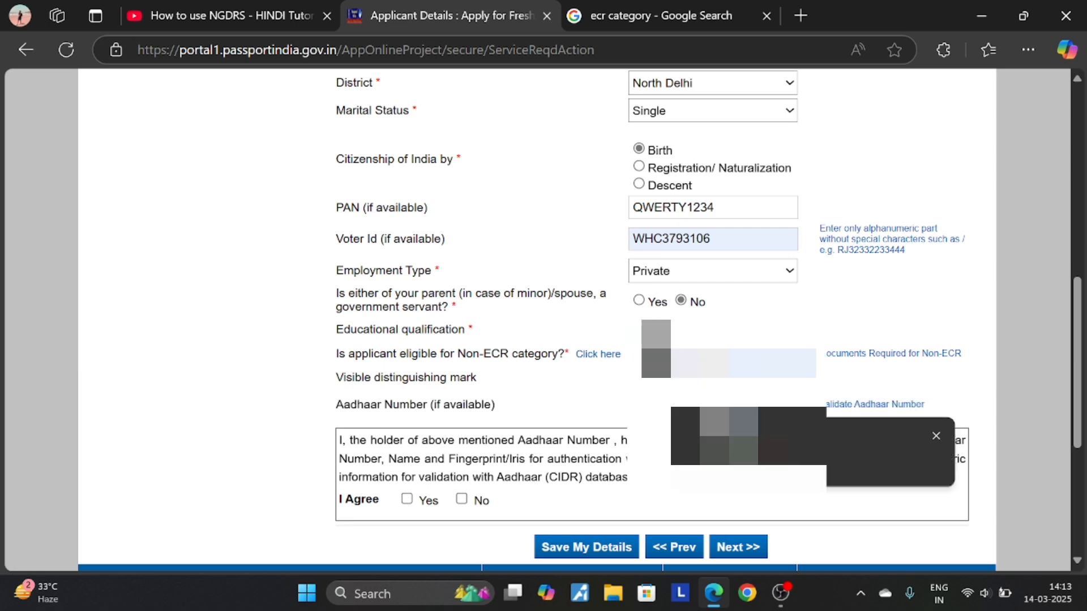
{"action": "scroll", "coordinate": [417, 411], "scroll_direction": "down", "scroll_amount": 2}
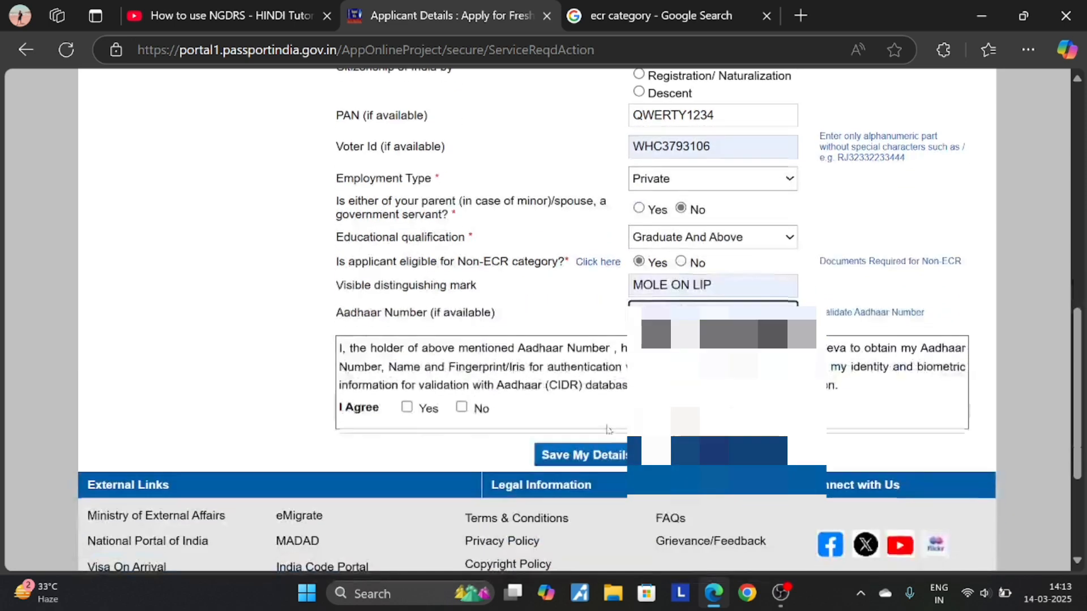
- Agree to Aadhaar authentication consent and paste a valid PAN over the rejected one
{"action": "left_click", "coordinate": [406, 407]}
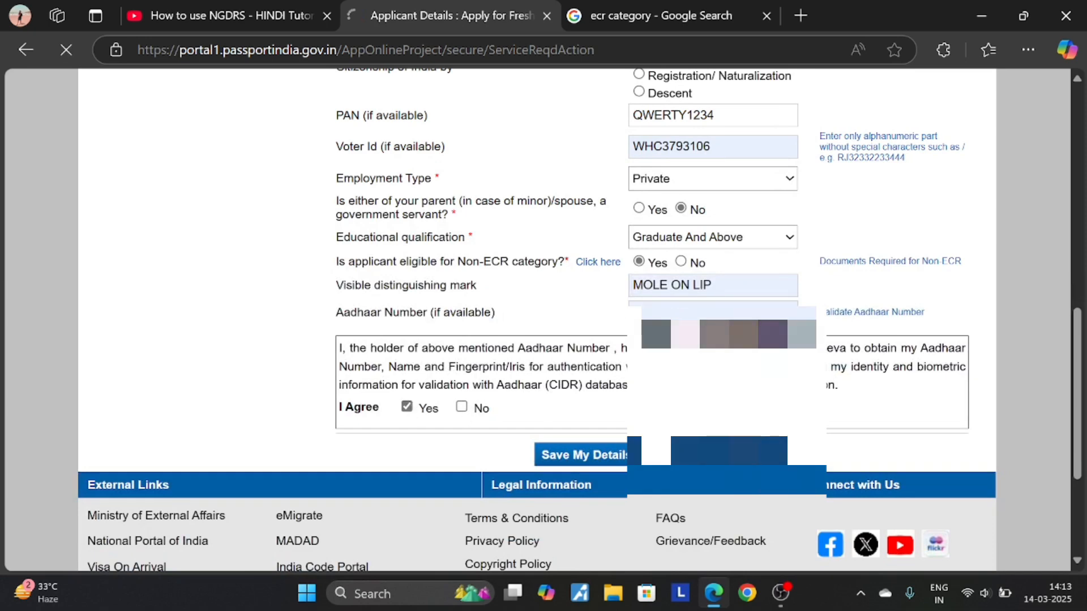
{"action": "scroll", "coordinate": [682, 357], "scroll_direction": "down", "scroll_amount": 5}
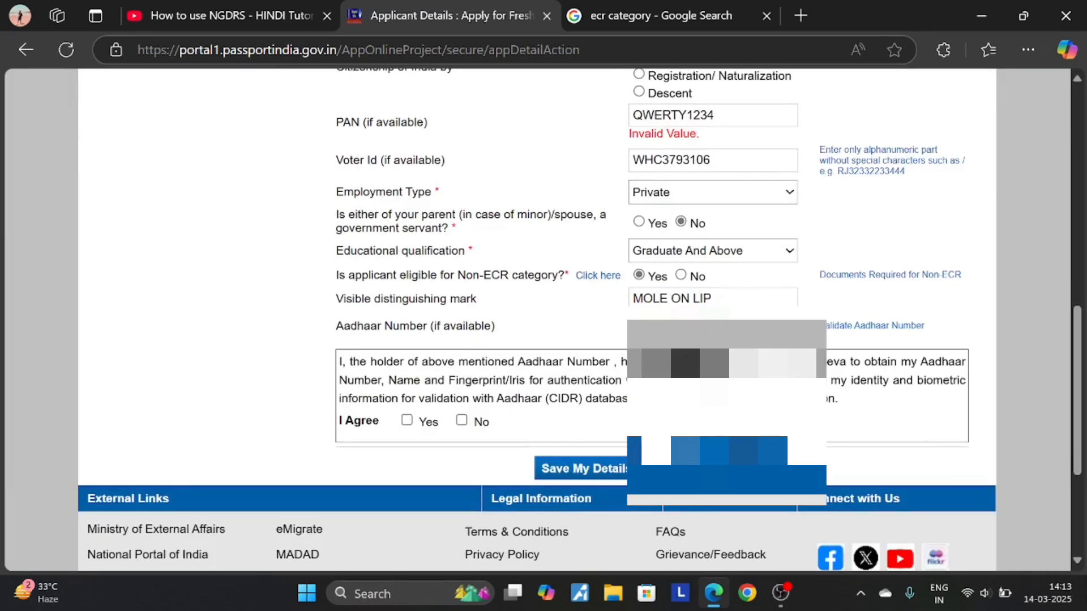
{"action": "scroll", "coordinate": [683, 356], "scroll_direction": "up", "scroll_amount": 1}
{"action": "left_click_drag", "start_coordinate": [726, 208], "coordinate": [363, 181]}
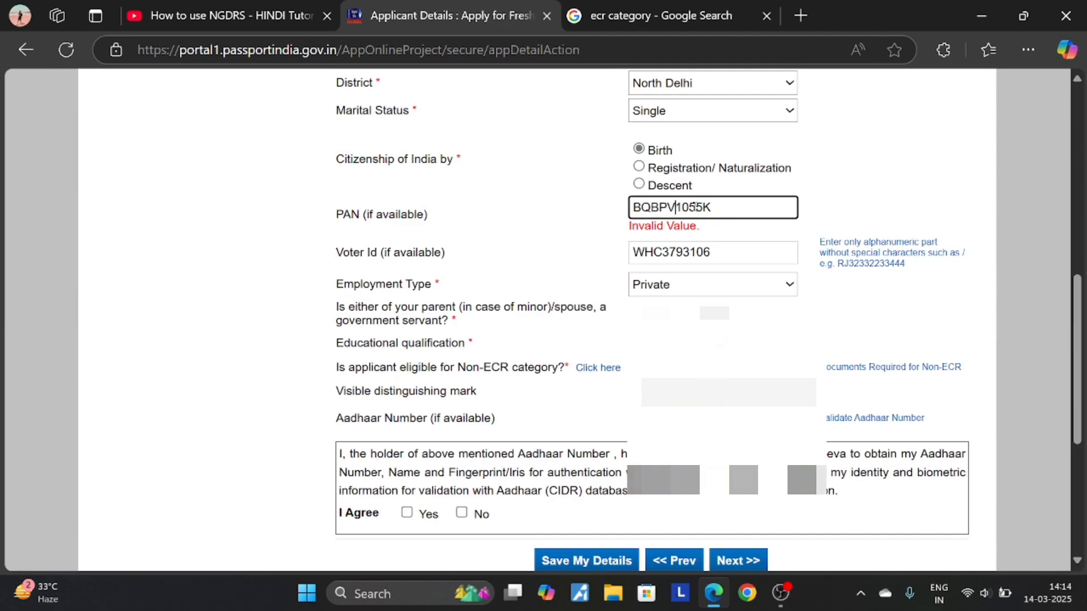
{"action": "scroll", "coordinate": [475, 352], "scroll_direction": "down", "scroll_amount": 2}
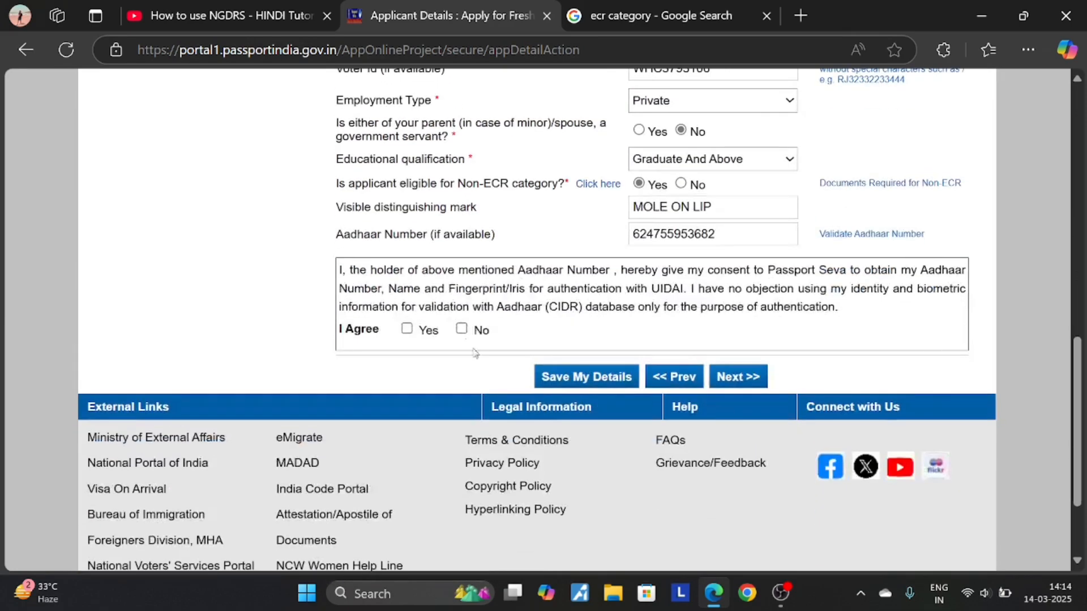
- Accept the Aadhaar consent and continue to the Family Details section
{"action": "left_click", "coordinate": [416, 331]}
{"action": "left_click", "coordinate": [737, 377]}
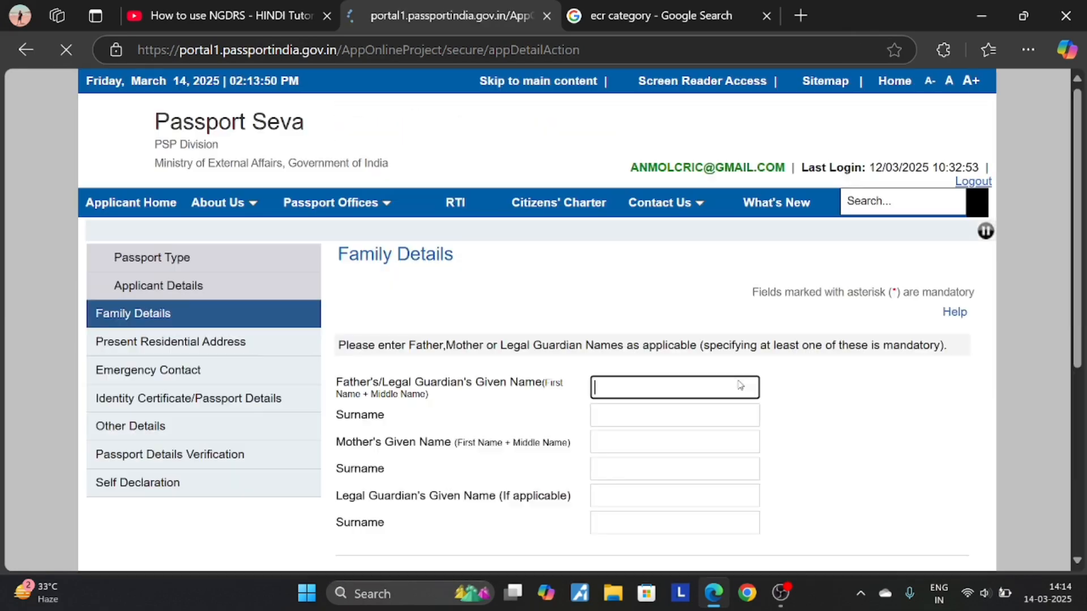
{"action": "scroll", "coordinate": [739, 381], "scroll_direction": "down", "scroll_amount": 5}
{"action": "scroll", "coordinate": [705, 348], "scroll_direction": "up", "scroll_amount": 5}
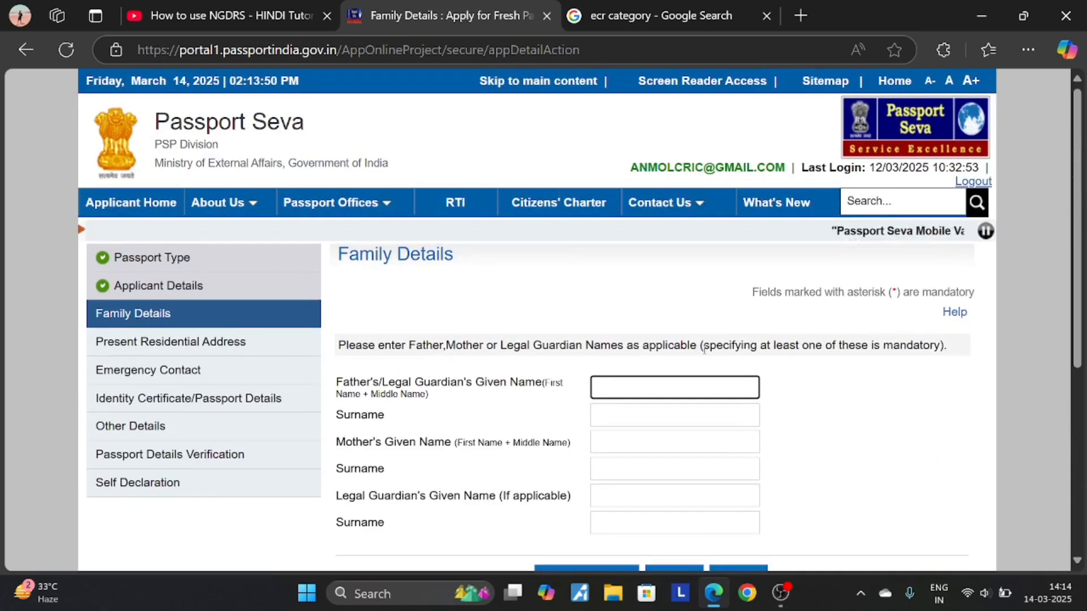
{"action": "scroll", "coordinate": [705, 348], "scroll_direction": "down", "scroll_amount": 2}
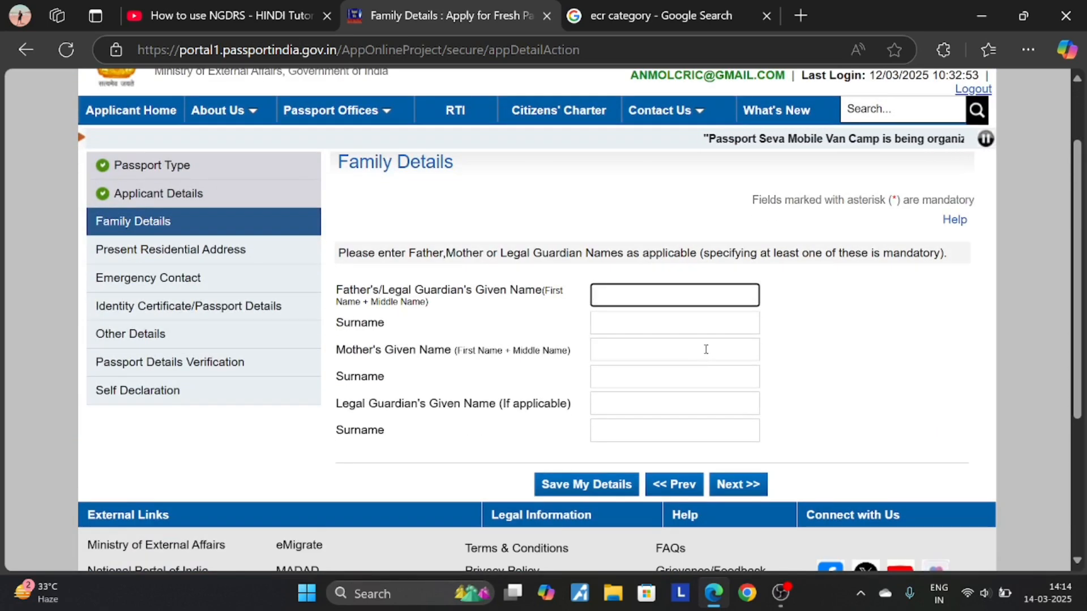
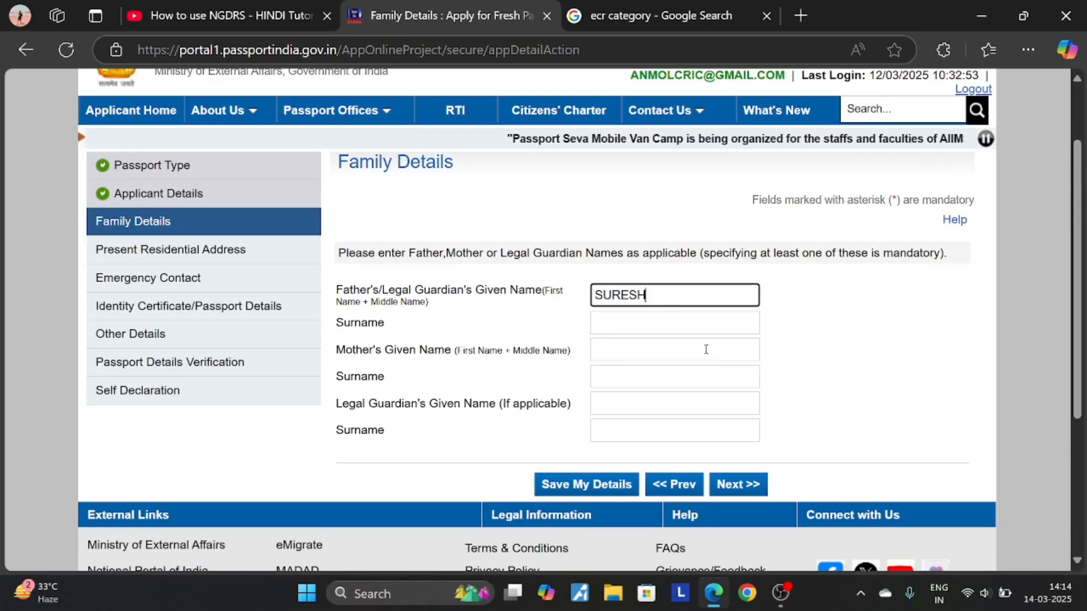
- Enter the father's and mother's given names and surnames, then submit Family Details
{"action": "key", "text": "Tab"}
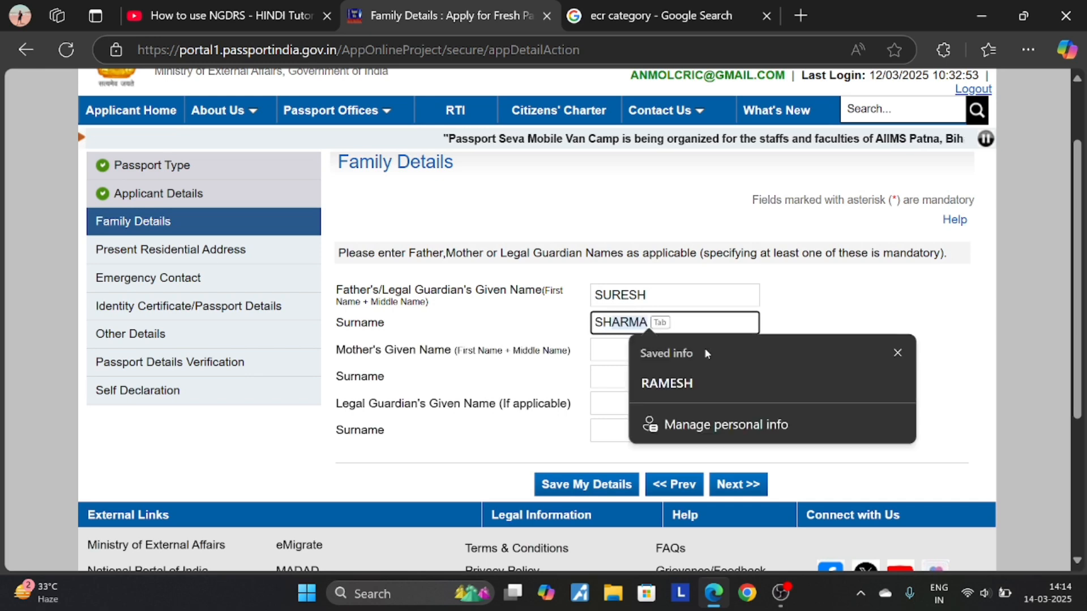
{"action": "key", "text": "Tab"}
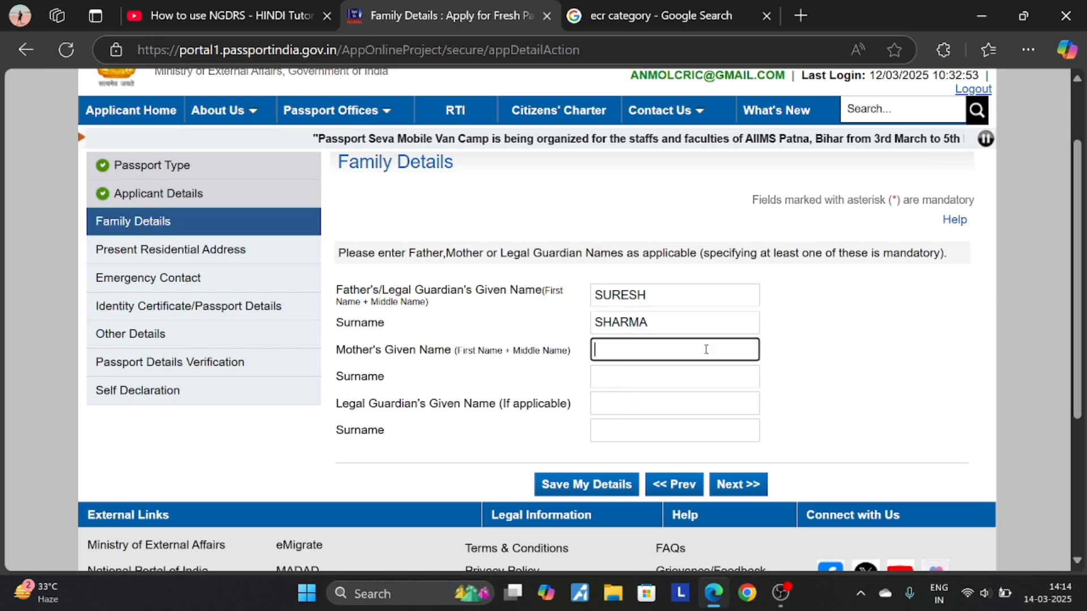
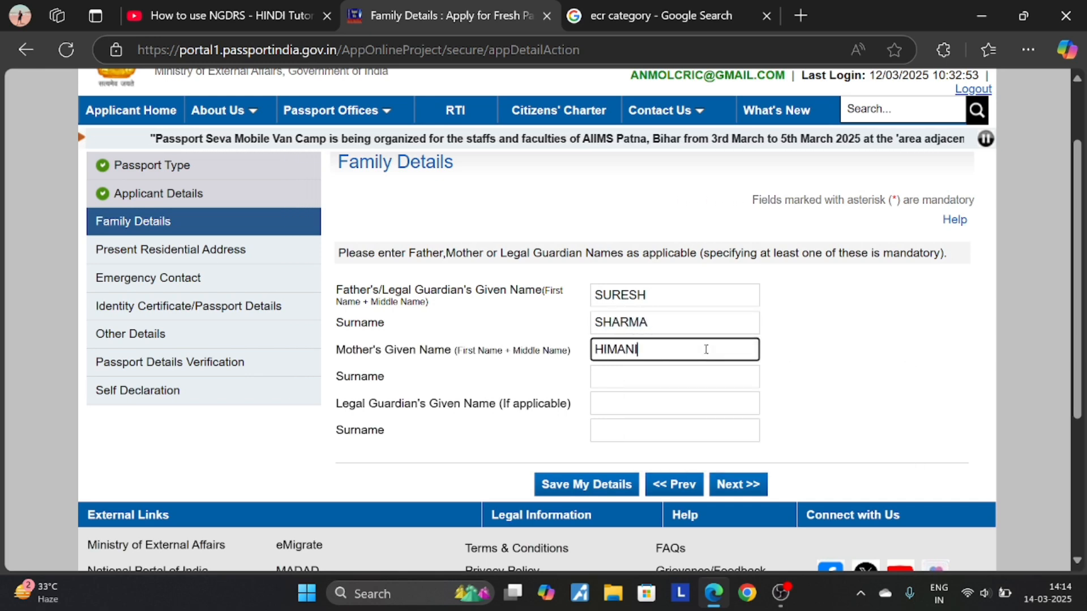
{"action": "key", "text": "Tab"}
{"action": "key", "text": "Tab"}
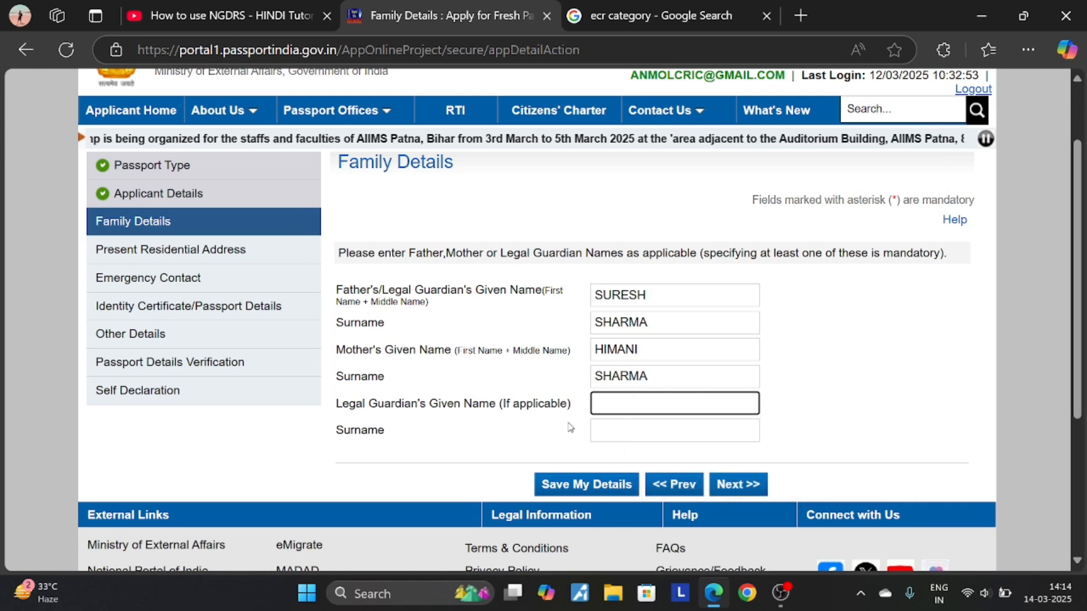
{"action": "left_click", "coordinate": [743, 485]}
- Fill the house number, street and village or town using saved suggestions
{"action": "scroll", "coordinate": [742, 481], "scroll_direction": "down", "scroll_amount": 3}
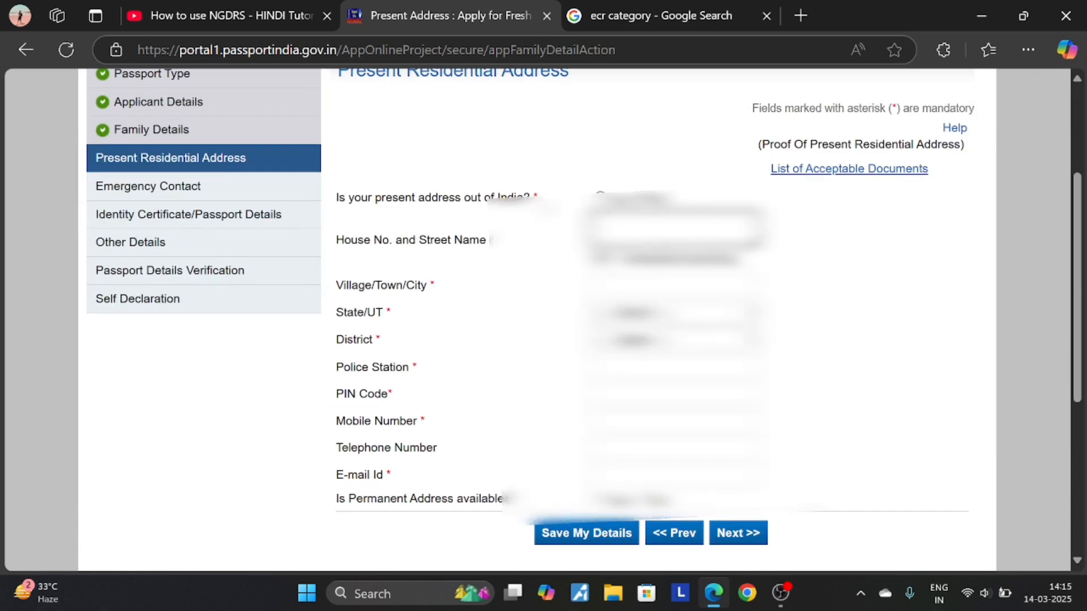
{"action": "left_click", "coordinate": [676, 231]}
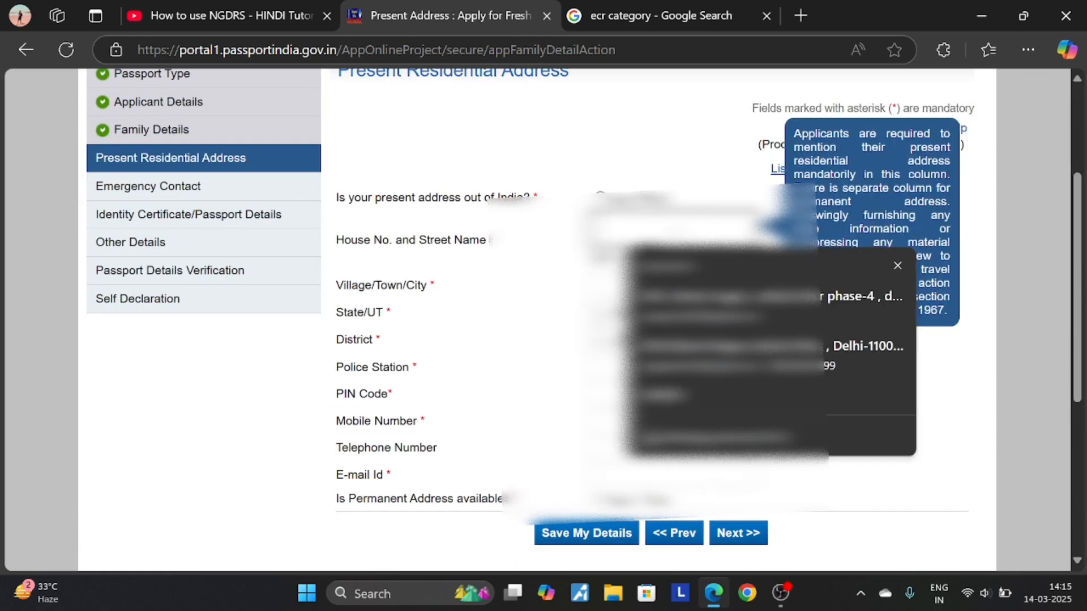
{"action": "left_click", "coordinate": [663, 297]}
{"action": "left_click", "coordinate": [664, 285]}
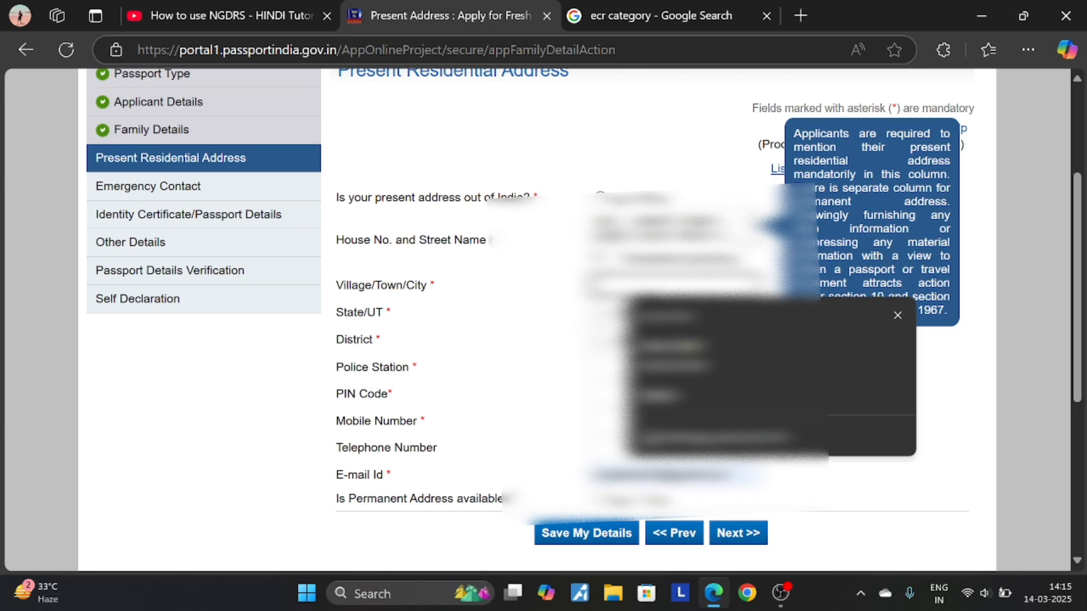
{"action": "type", "text": "r"}
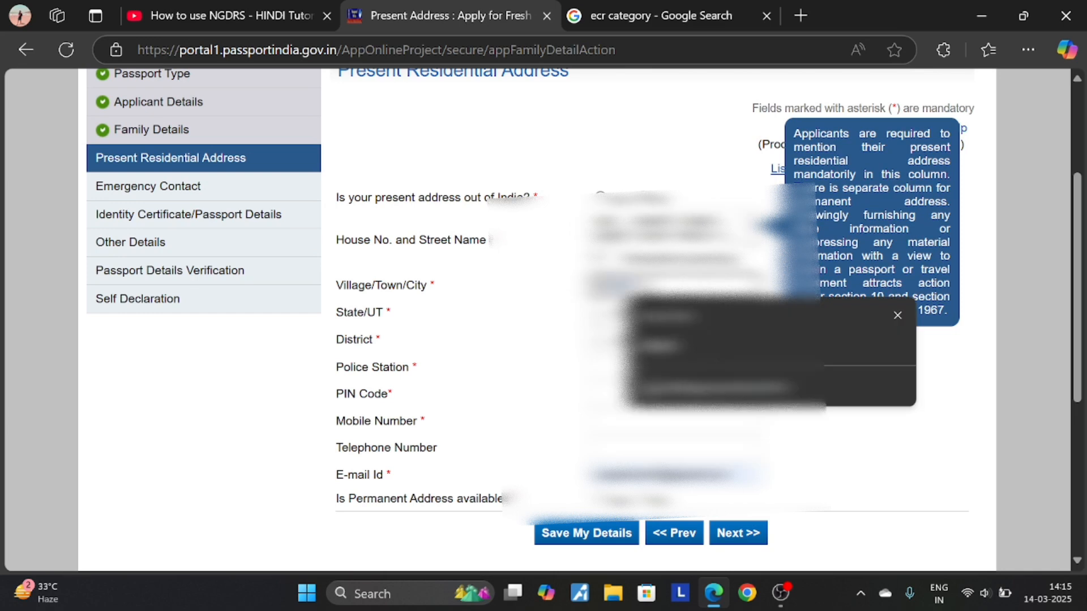
{"action": "left_click", "coordinate": [485, 334]}
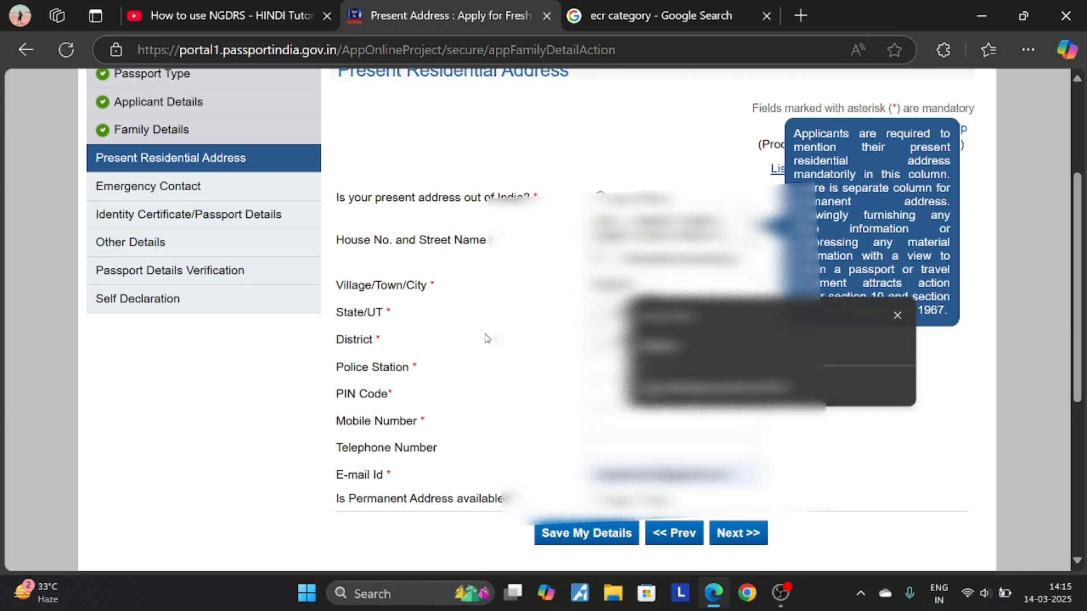
- Select the state and choose North Delhi as the district
{"action": "left_click", "coordinate": [668, 313]}
{"action": "scroll", "coordinate": [662, 249], "scroll_direction": "down", "scroll_amount": 1}
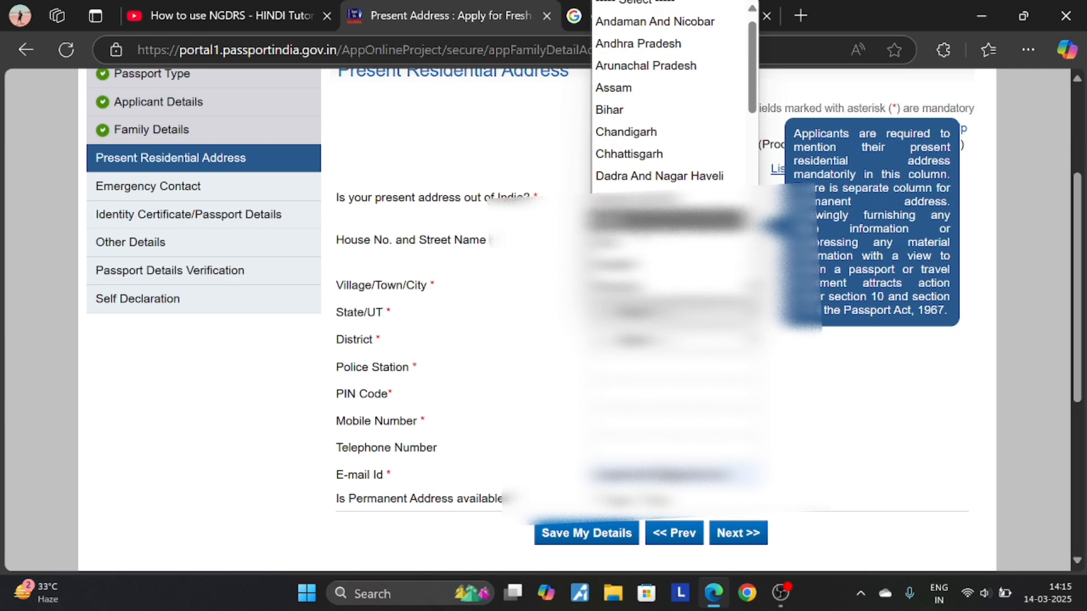
{"action": "left_click", "coordinate": [651, 220]}
{"action": "left_click", "coordinate": [668, 367]}
{"action": "left_click", "coordinate": [669, 339]}
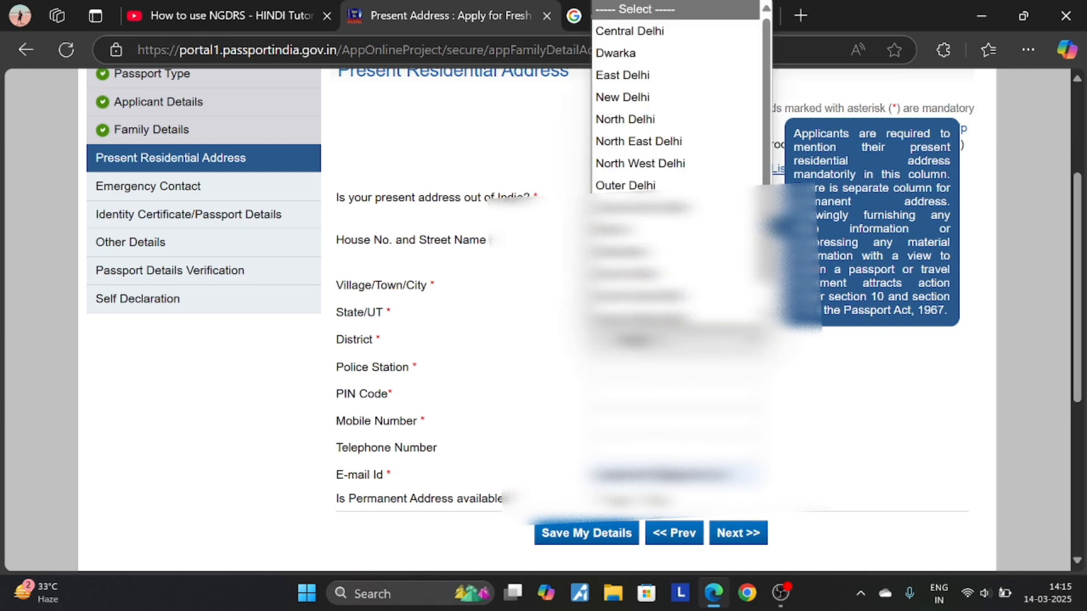
{"action": "left_click", "coordinate": [651, 116]}
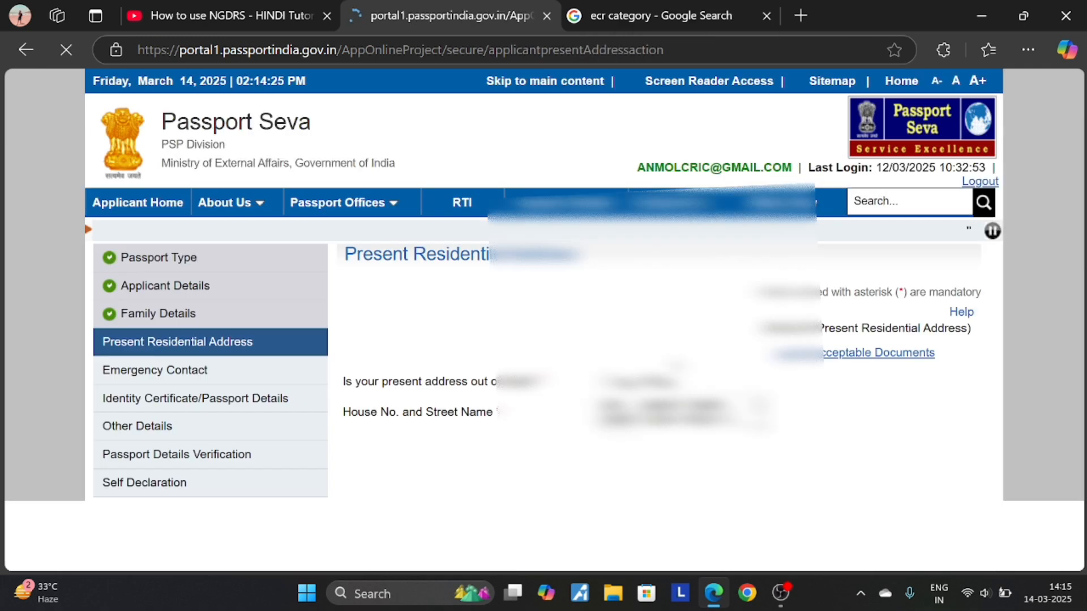
- Choose Kotwali as the police station
{"action": "scroll", "coordinate": [837, 458], "scroll_direction": "down", "scroll_amount": 3}
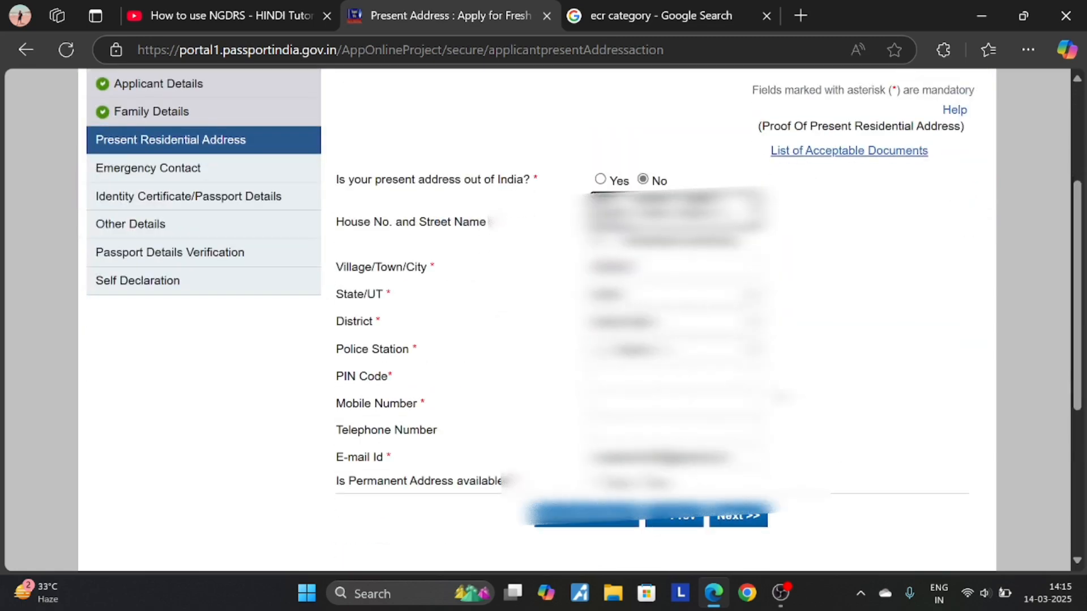
{"action": "left_click", "coordinate": [674, 350]}
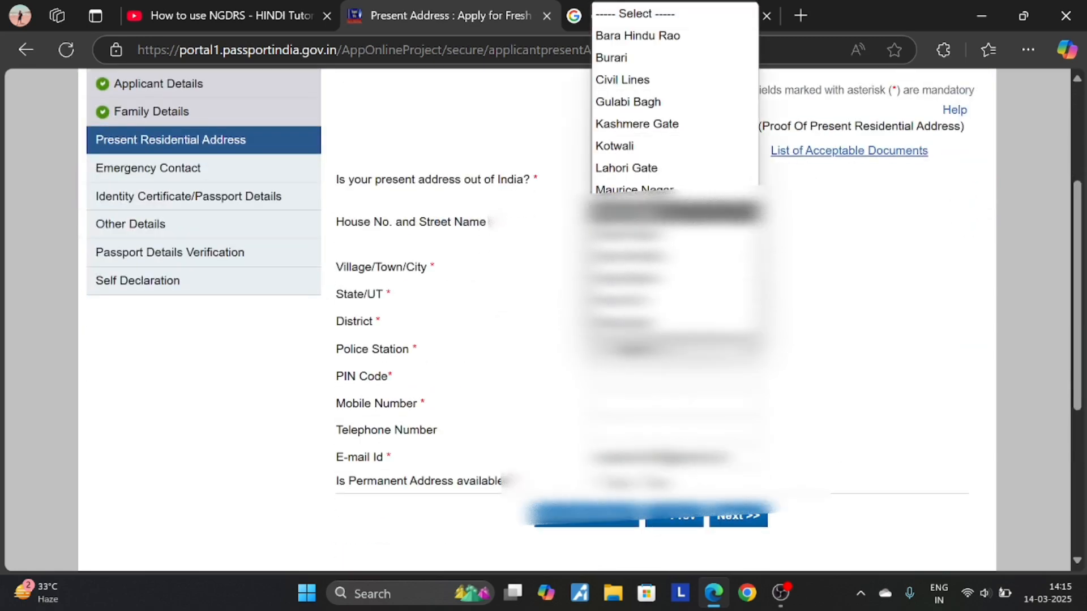
{"action": "left_click", "coordinate": [634, 300]}
{"action": "left_click", "coordinate": [674, 321]}
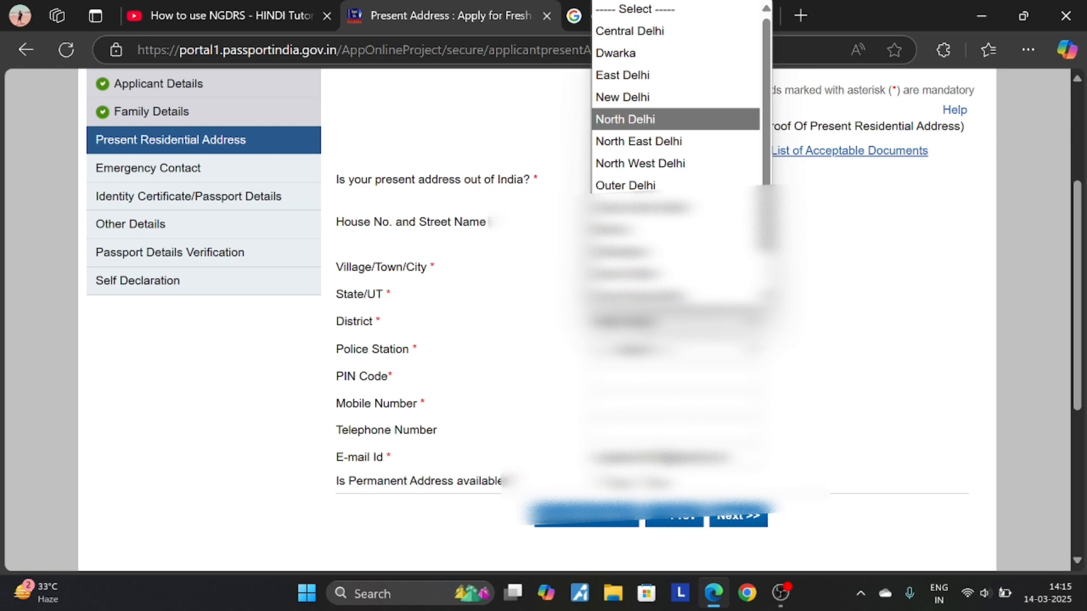
{"action": "left_click", "coordinate": [625, 119]}
{"action": "left_click", "coordinate": [674, 349]}
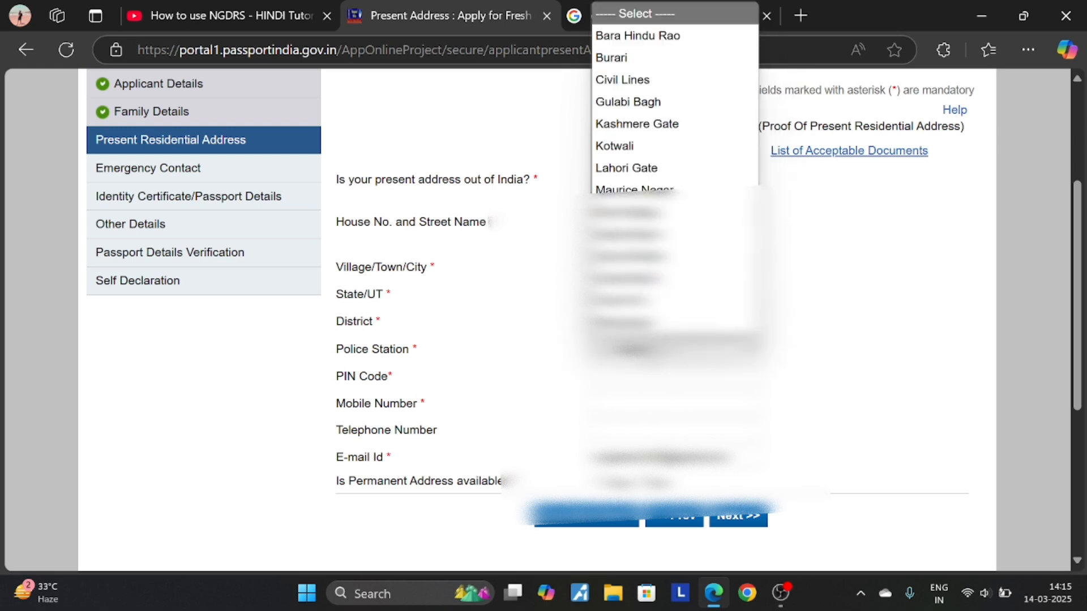
{"action": "left_click", "coordinate": [650, 149]}
- Keep North Delhi as district and re-pick the police station from the list
{"action": "left_click", "coordinate": [674, 322]}
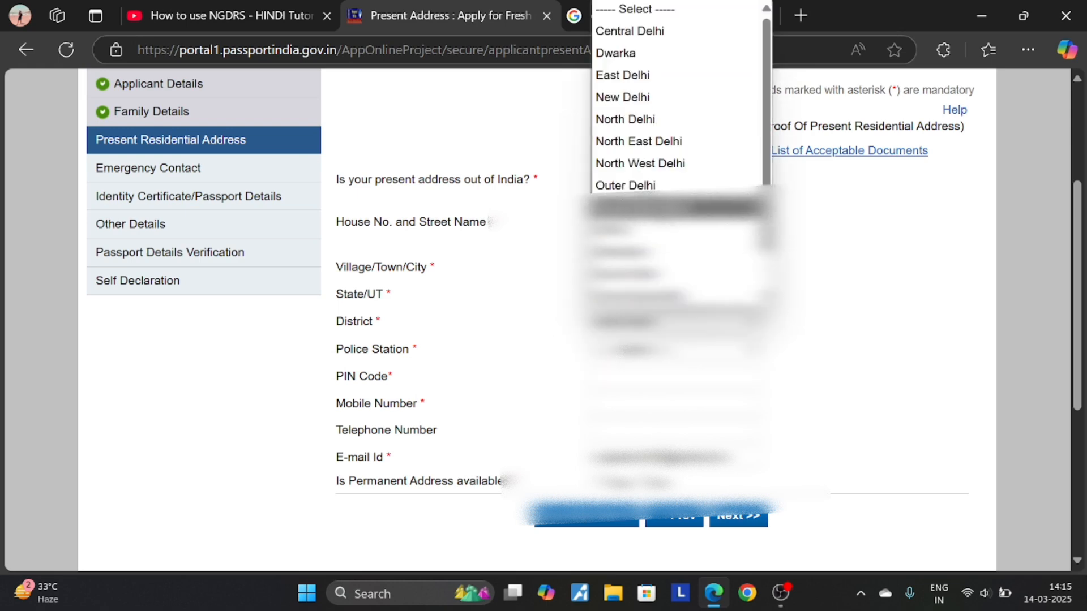
{"action": "left_click", "coordinate": [643, 124]}
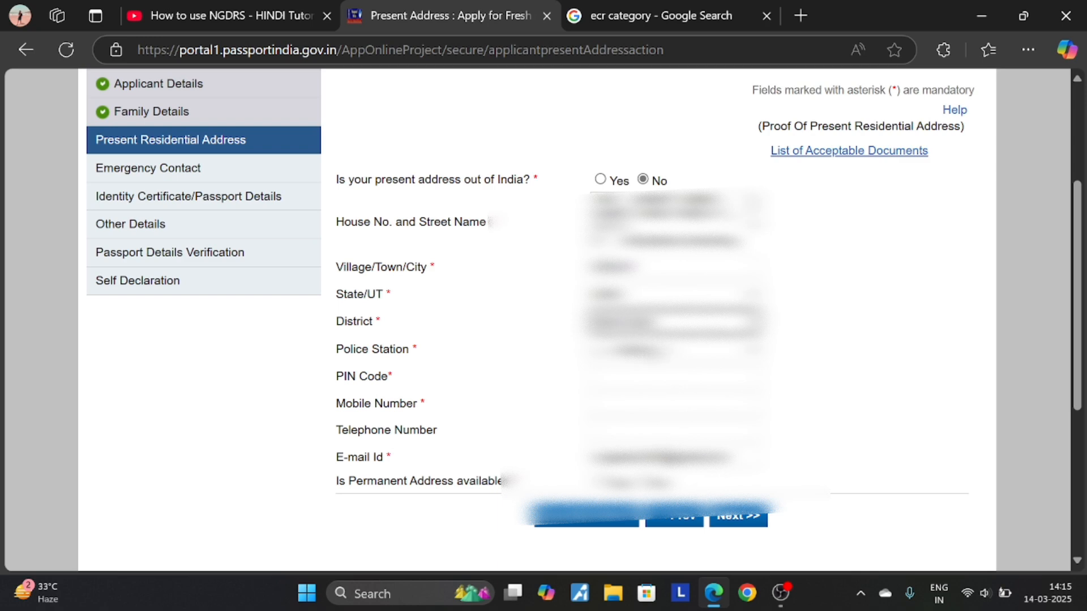
{"action": "left_click", "coordinate": [674, 349]}
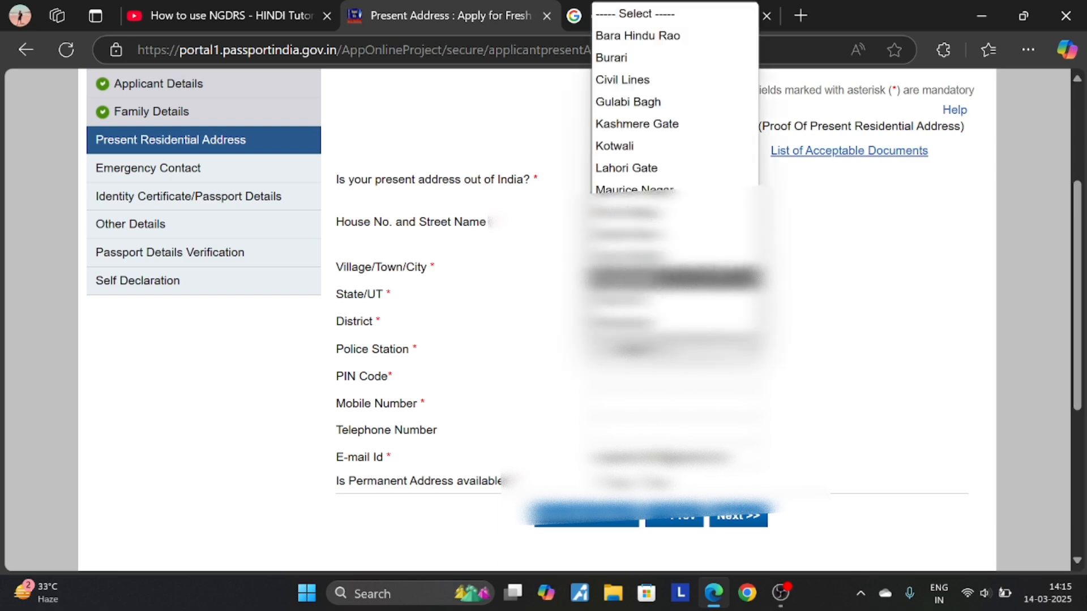
{"action": "left_click", "coordinate": [674, 256]}
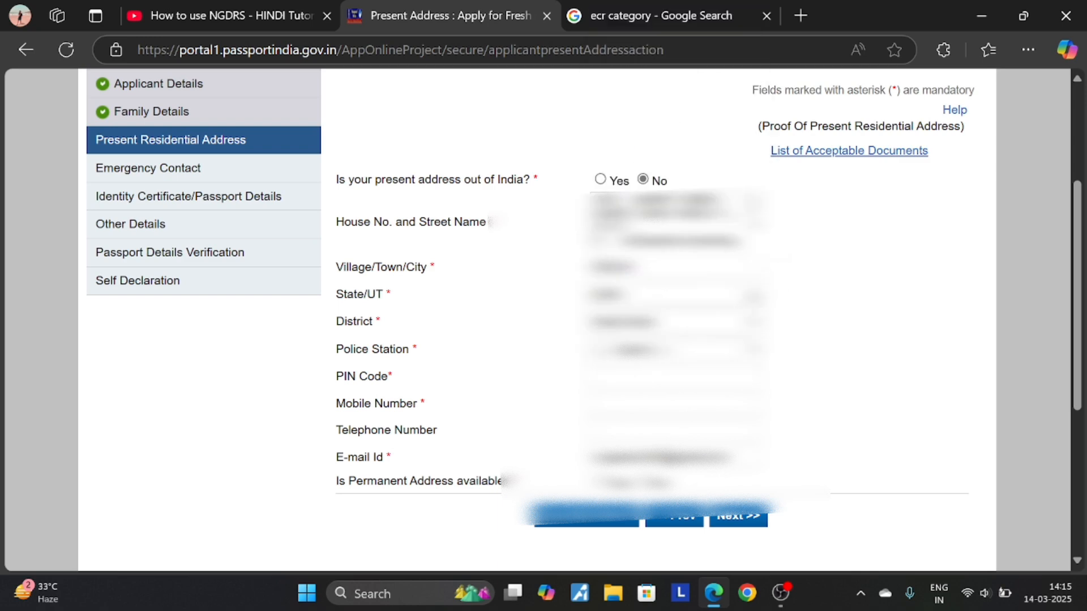
{"action": "left_click", "coordinate": [674, 349]}
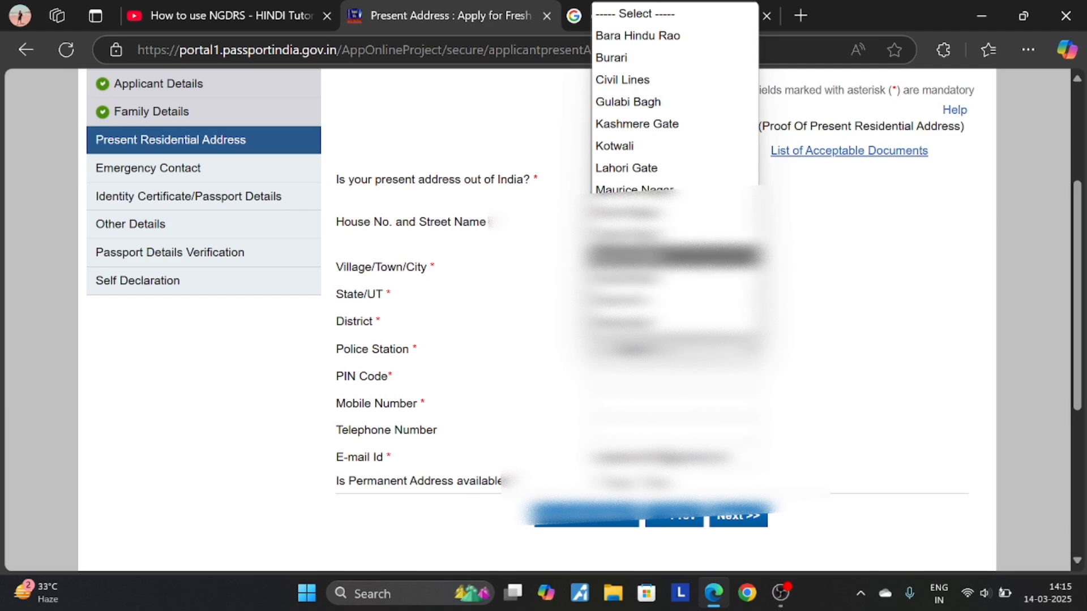
{"action": "left_click", "coordinate": [674, 266]}
{"action": "left_click", "coordinate": [674, 350]}
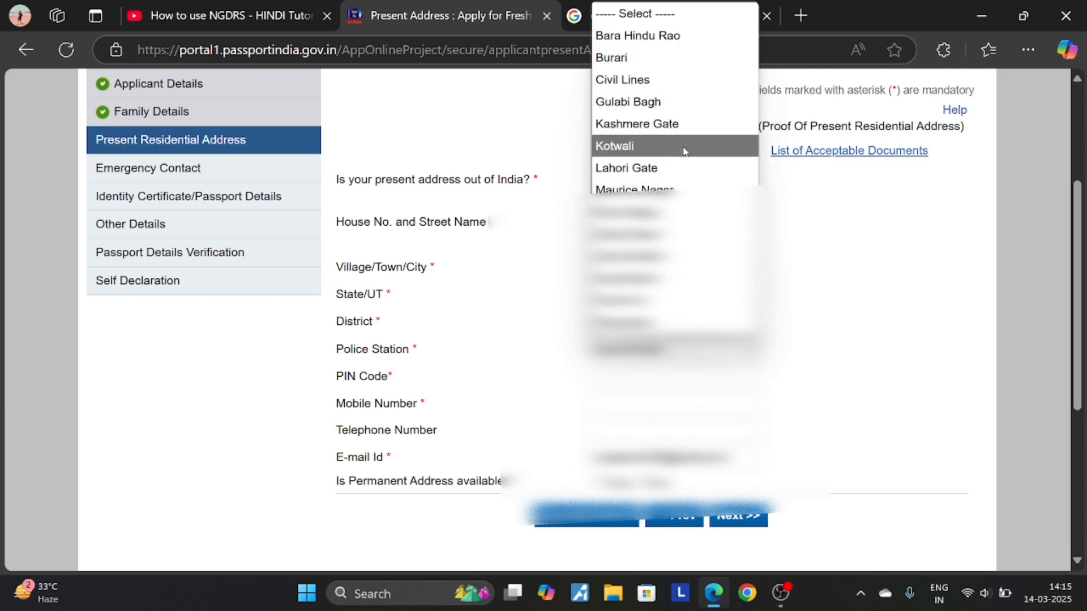
{"action": "left_click", "coordinate": [811, 280]}
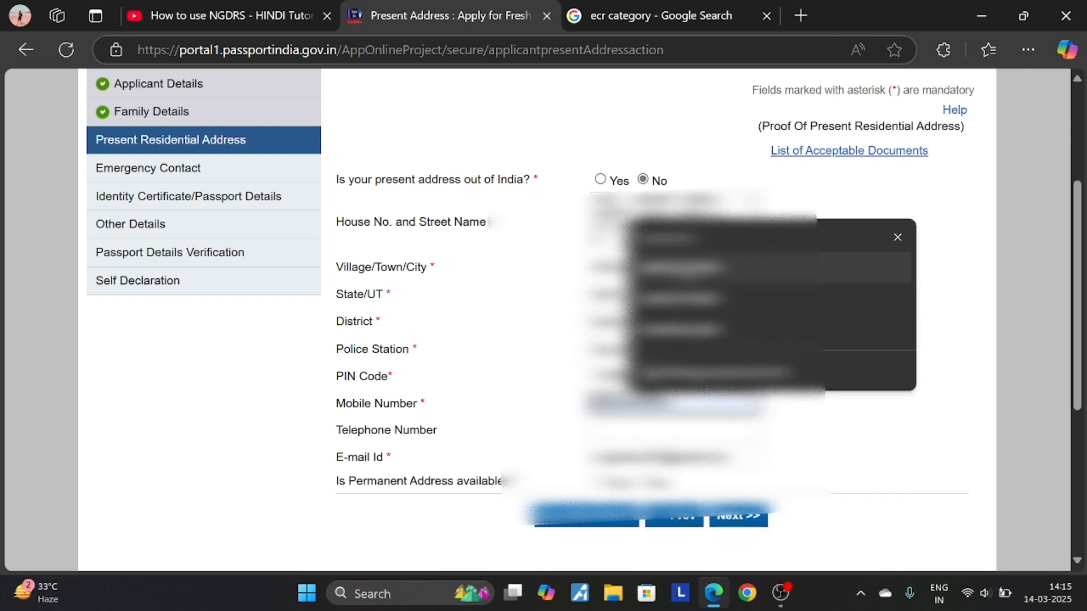
- Mark permanent address same as present, save the address, and accept the SMS updates notice
{"action": "left_click", "coordinate": [674, 403]}
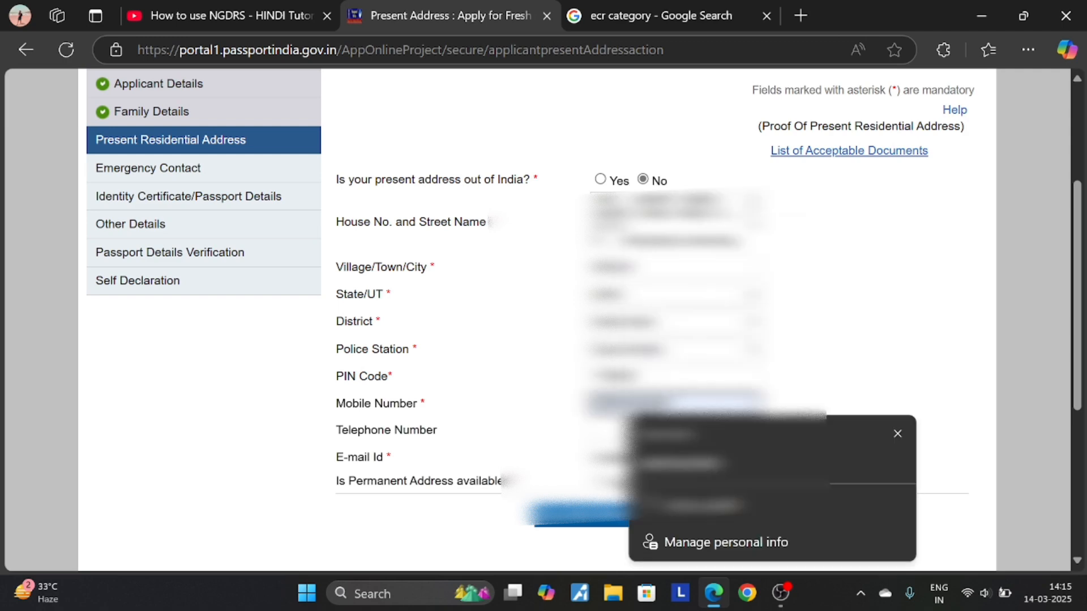
{"action": "key", "text": "Escape"}
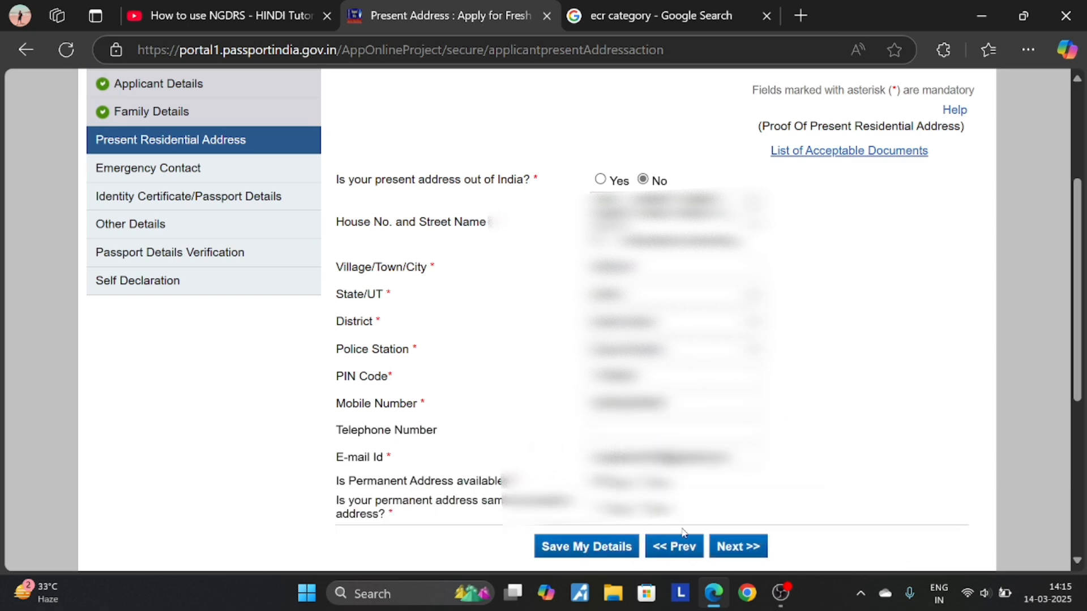
{"action": "scroll", "coordinate": [684, 532], "scroll_direction": "down", "scroll_amount": 3}
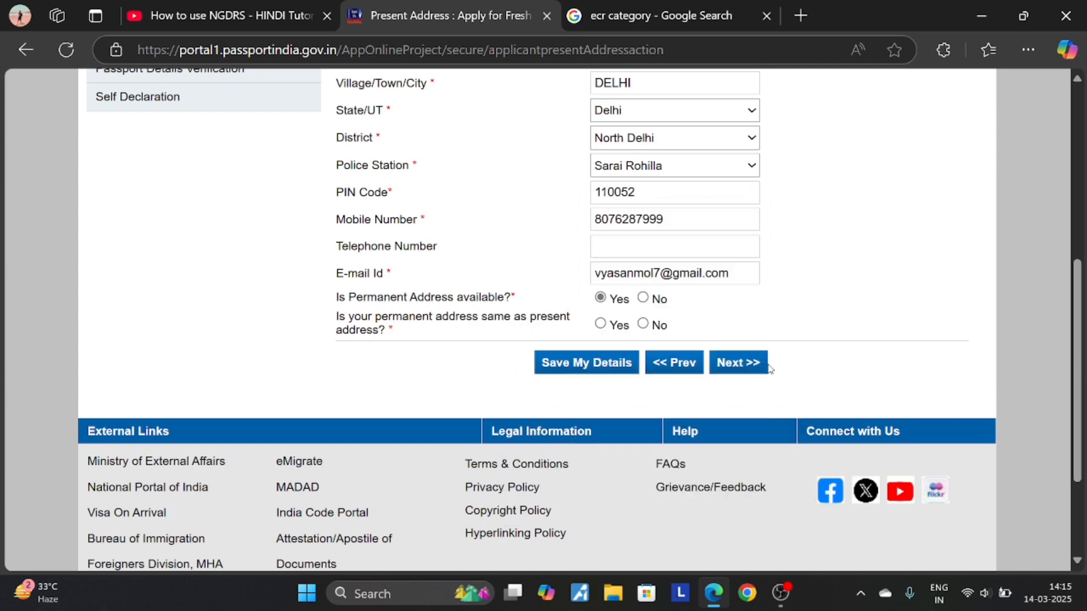
{"action": "left_click", "coordinate": [601, 324]}
{"action": "left_click", "coordinate": [735, 369]}
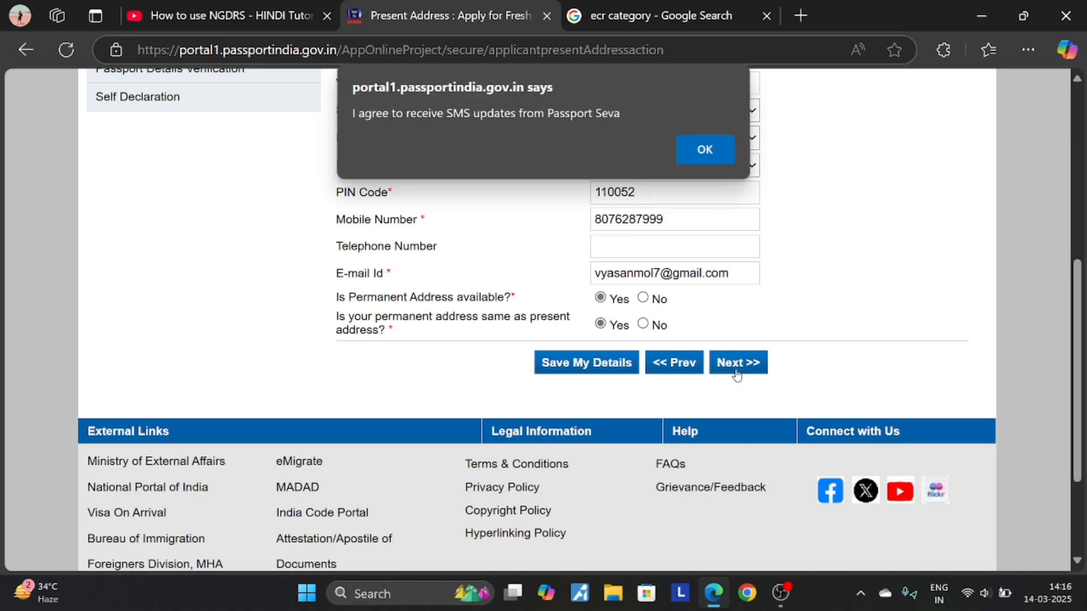
{"action": "left_click", "coordinate": [709, 150]}
- Confirm the passport office notice, resubmit the present address, and accept the SMS notice
{"action": "key", "text": "Return"}
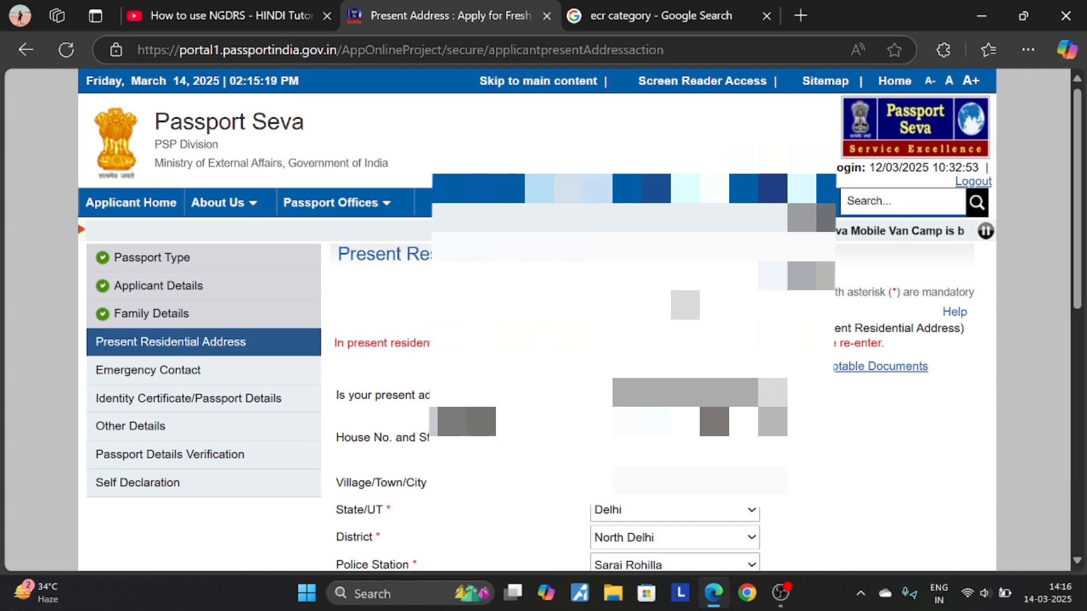
{"action": "scroll", "coordinate": [543, 317], "scroll_direction": "down", "scroll_amount": 6}
{"action": "scroll", "coordinate": [544, 317], "scroll_direction": "up", "scroll_amount": 3}
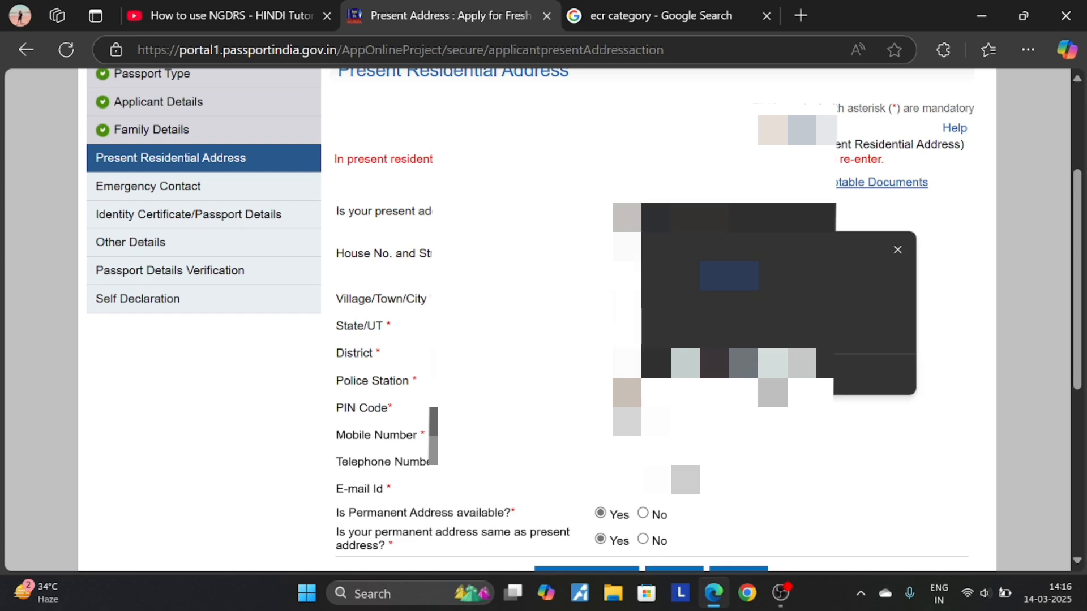
{"action": "scroll", "coordinate": [543, 317], "scroll_direction": "down", "scroll_amount": 3}
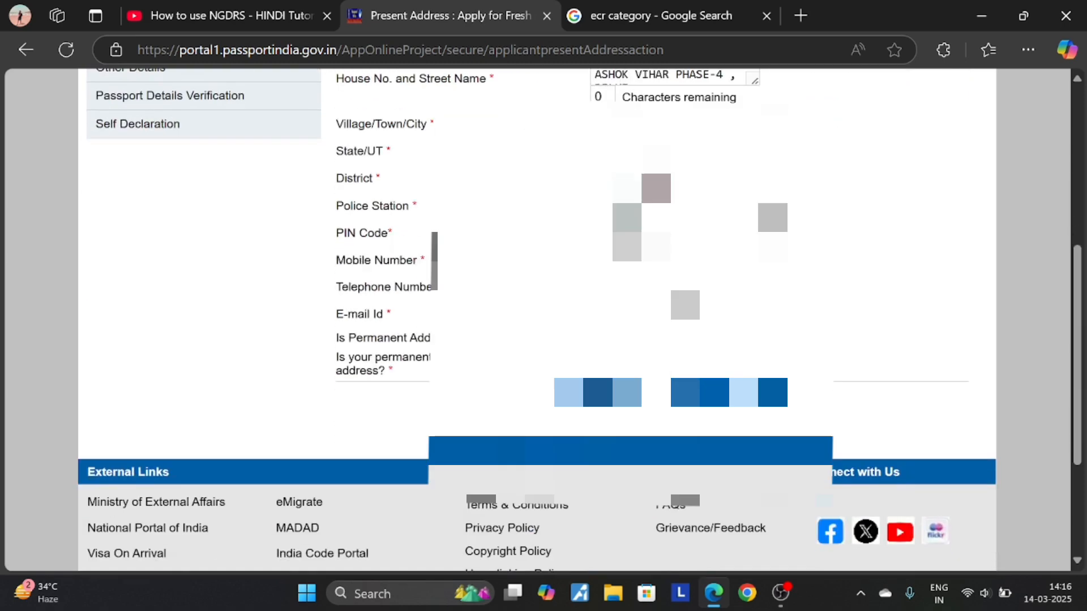
{"action": "left_click", "coordinate": [702, 399]}
{"action": "left_click", "coordinate": [728, 130]}
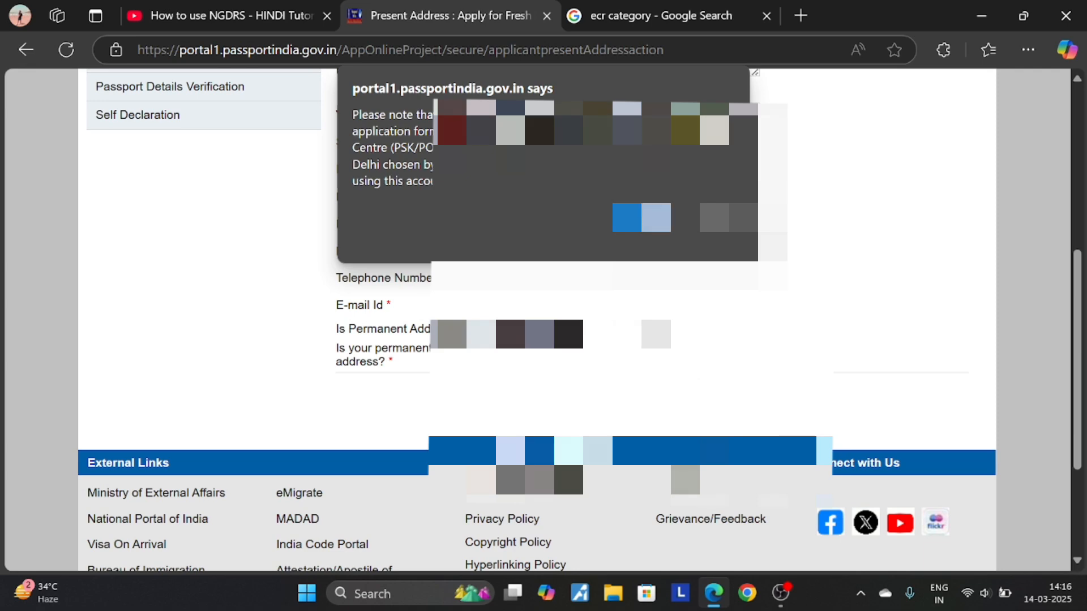
- Dismiss the passport office notice and confirm it to reach Emergency Contact
{"action": "left_click", "coordinate": [715, 218]}
{"action": "scroll", "coordinate": [715, 283], "scroll_direction": "down", "scroll_amount": 3}
{"action": "scroll", "coordinate": [715, 283], "scroll_direction": "up", "scroll_amount": 8}
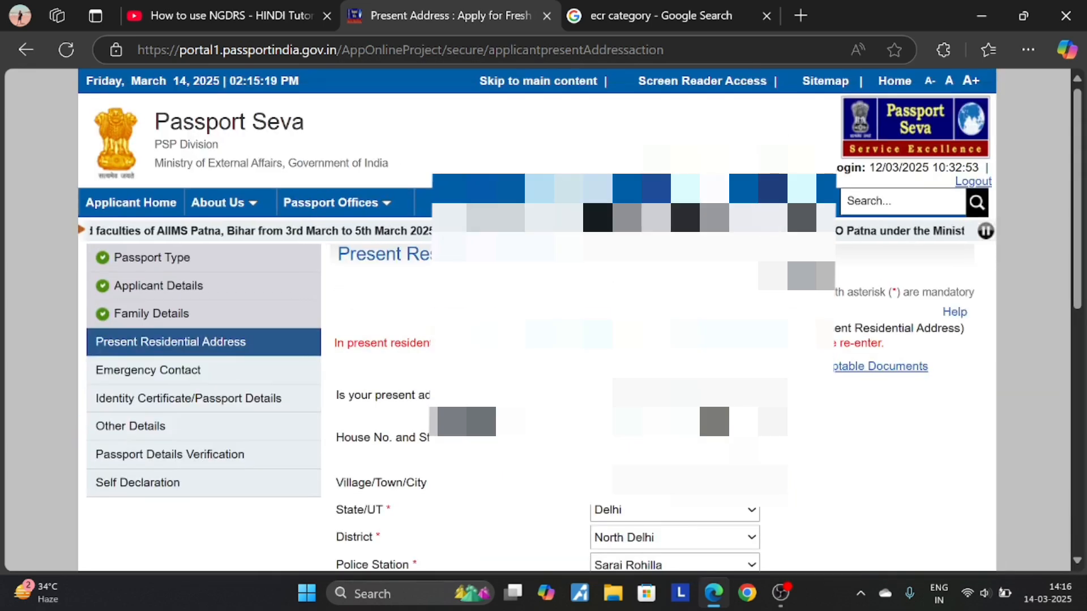
{"action": "scroll", "coordinate": [580, 319], "scroll_direction": "down", "scroll_amount": 2}
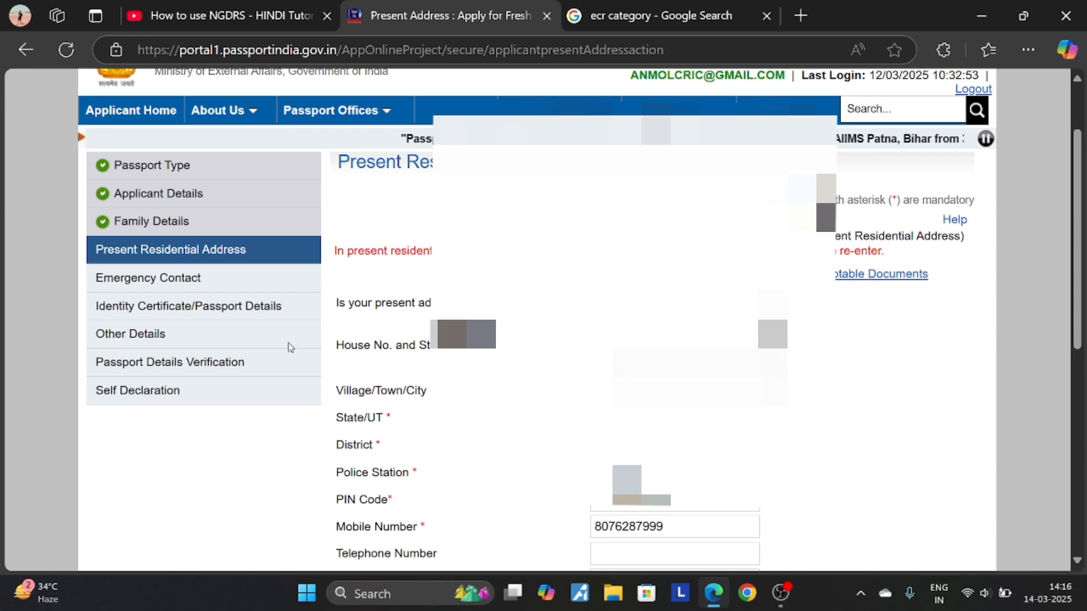
{"action": "scroll", "coordinate": [292, 328], "scroll_direction": "down", "scroll_amount": 5}
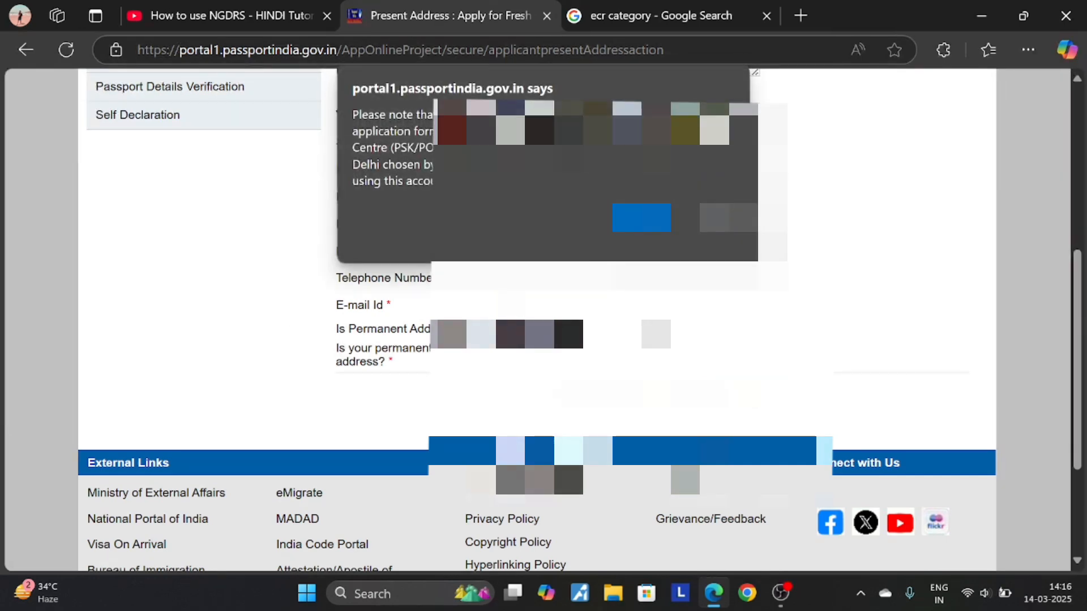
{"action": "key", "text": "Return"}
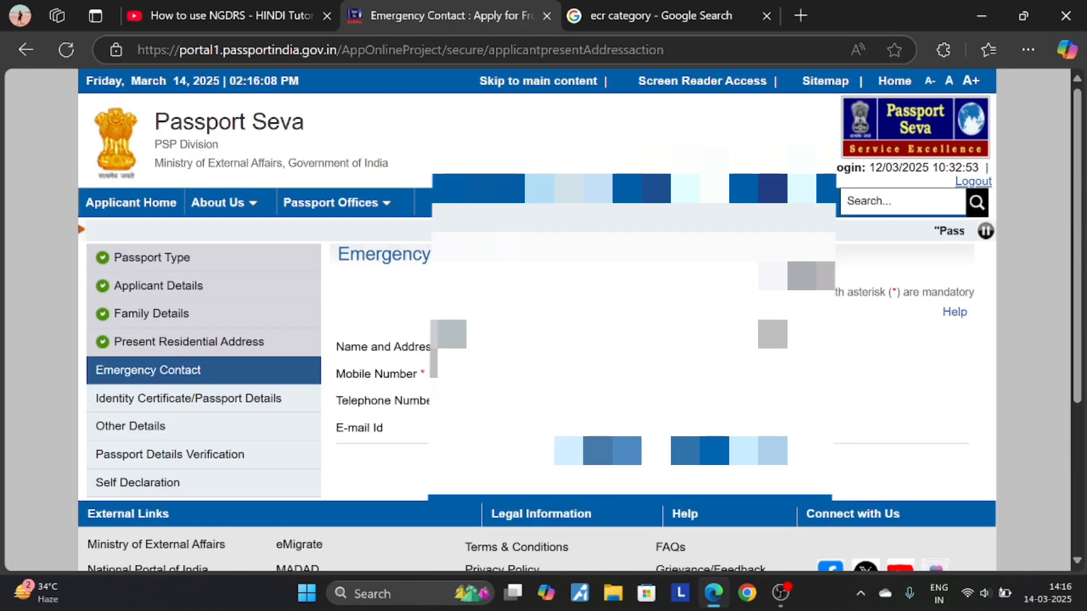
- Give the emergency contact's name and 10-digit mobile number and submit Emergency Contact
{"action": "scroll", "coordinate": [628, 340], "scroll_direction": "down", "scroll_amount": 3}
{"action": "scroll", "coordinate": [628, 339], "scroll_direction": "up", "scroll_amount": 3}
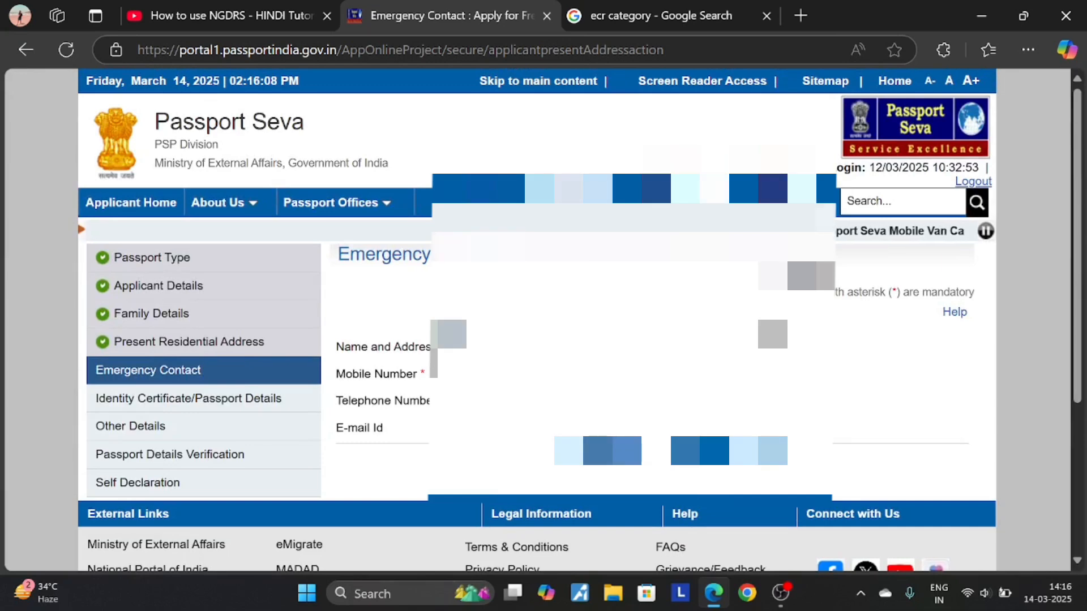
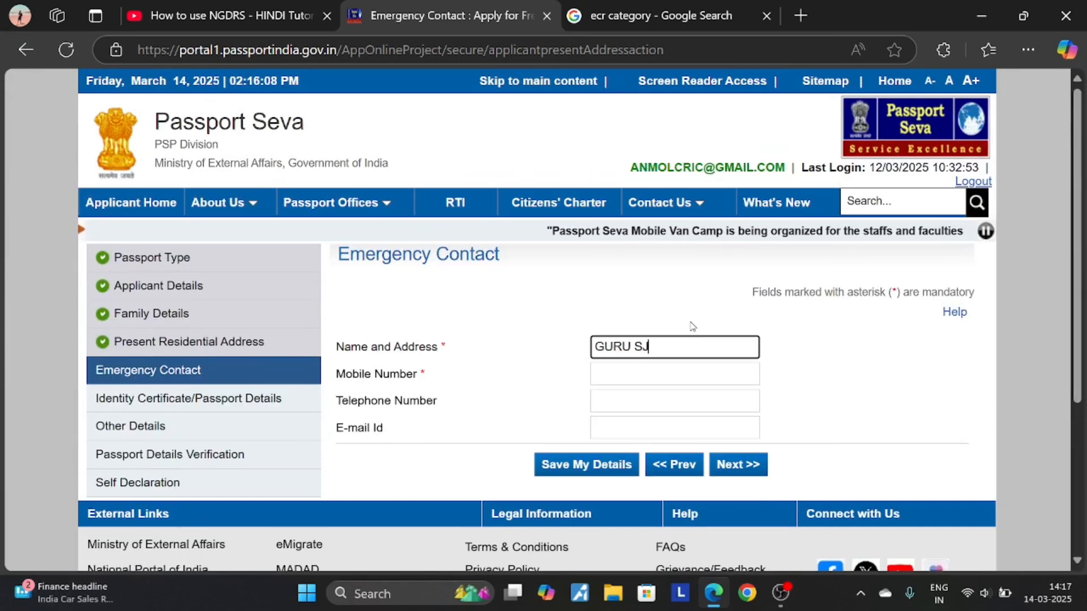
{"action": "key", "text": "Tab"}
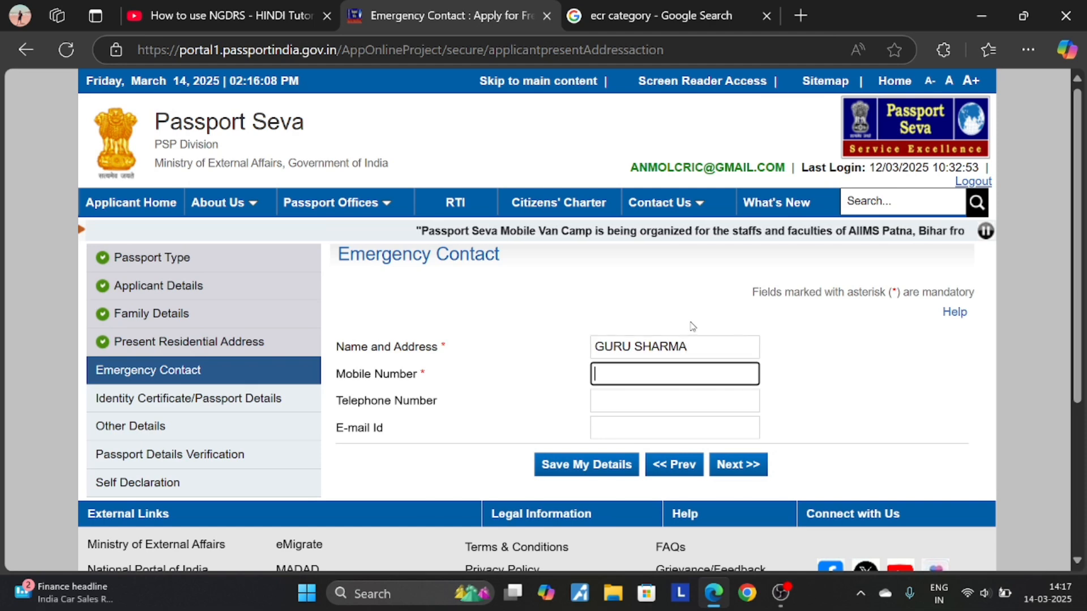
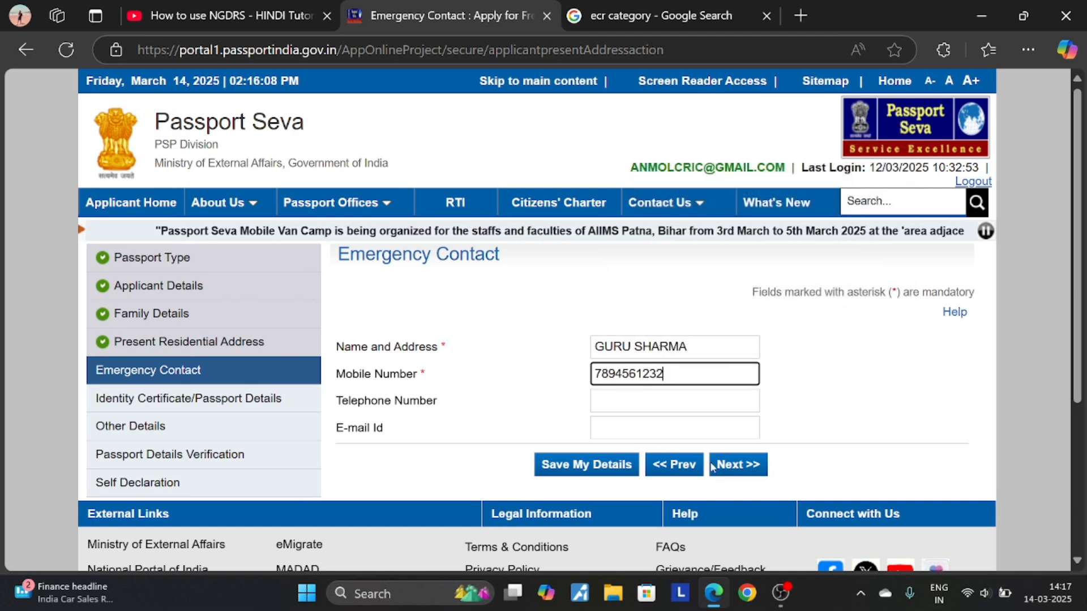
{"action": "left_click", "coordinate": [745, 466]}
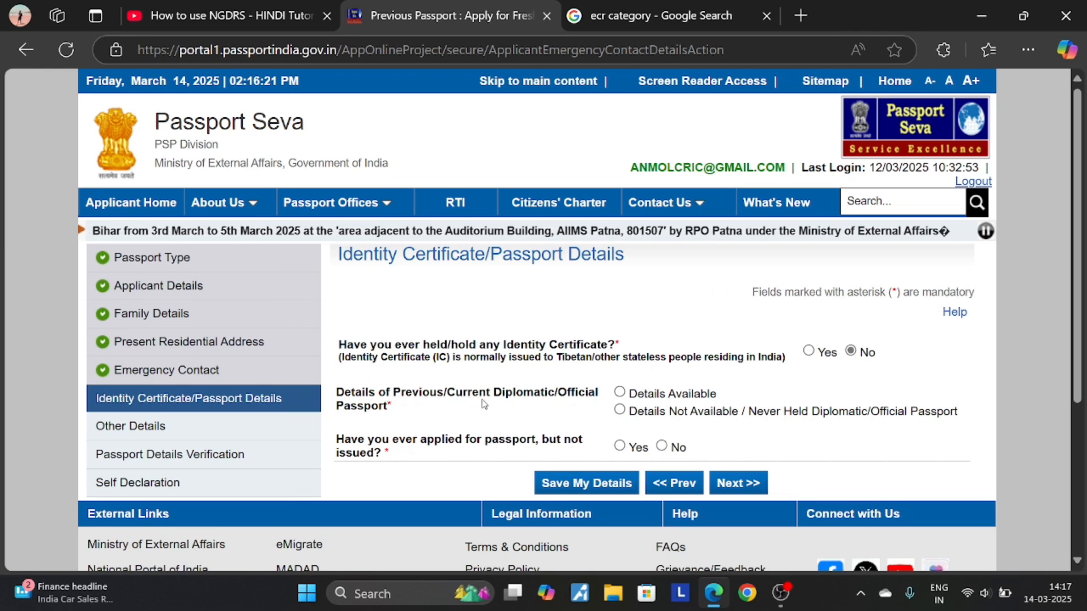
- Choose 'Details Not Available / Never Held' and No for applied-but-not-issued, then submit
{"action": "left_click", "coordinate": [627, 411]}
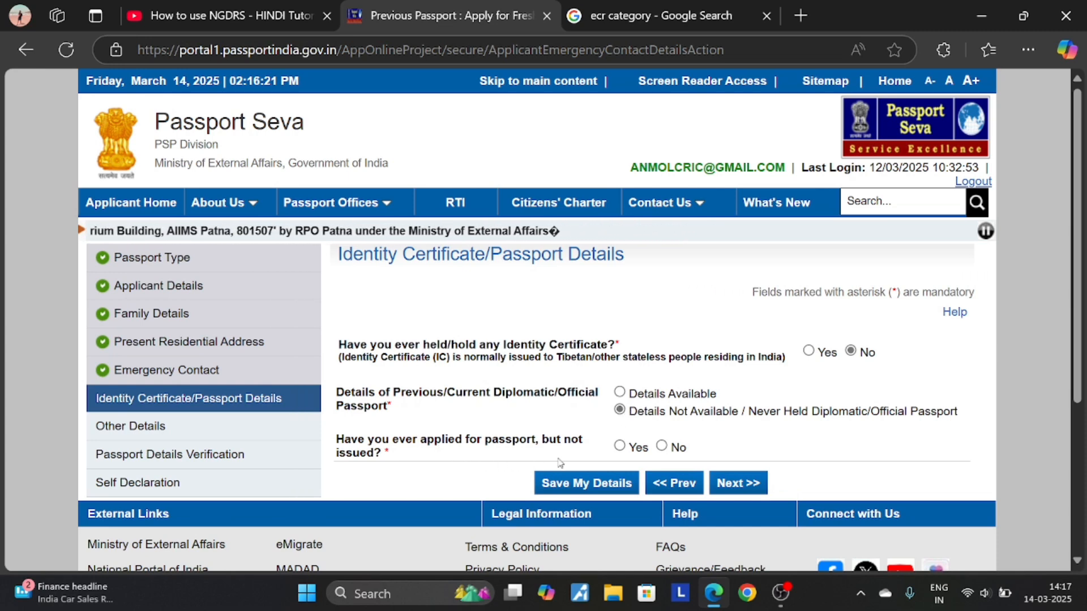
{"action": "left_click", "coordinate": [663, 446]}
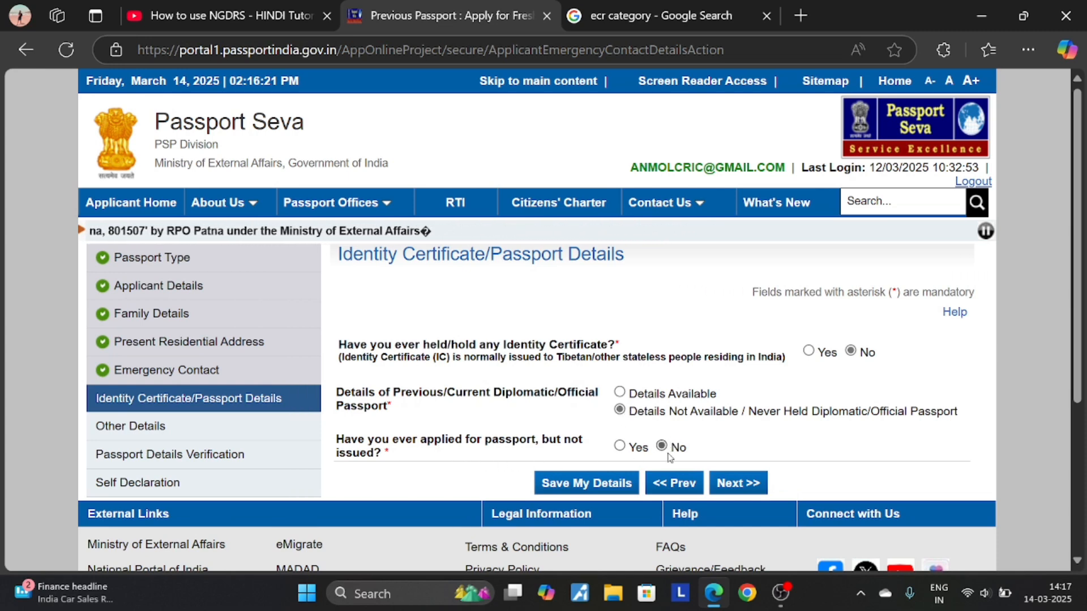
{"action": "left_click", "coordinate": [748, 488]}
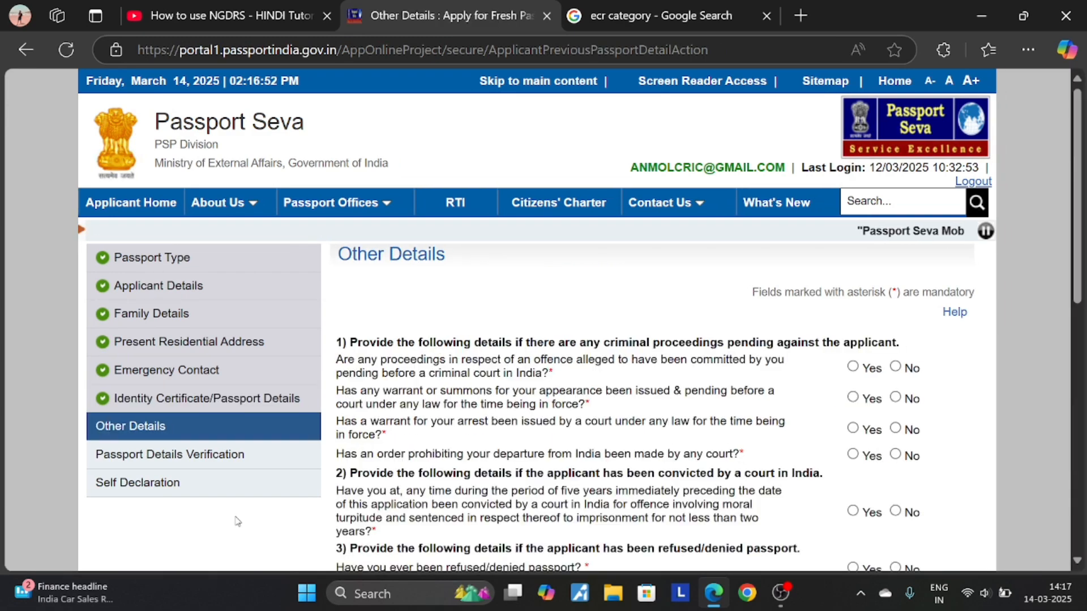
- Answer No to criminal proceedings, warrant, arrest warrant, passport refused and passport revoked questions
{"action": "scroll", "coordinate": [238, 521], "scroll_direction": "down", "scroll_amount": 3}
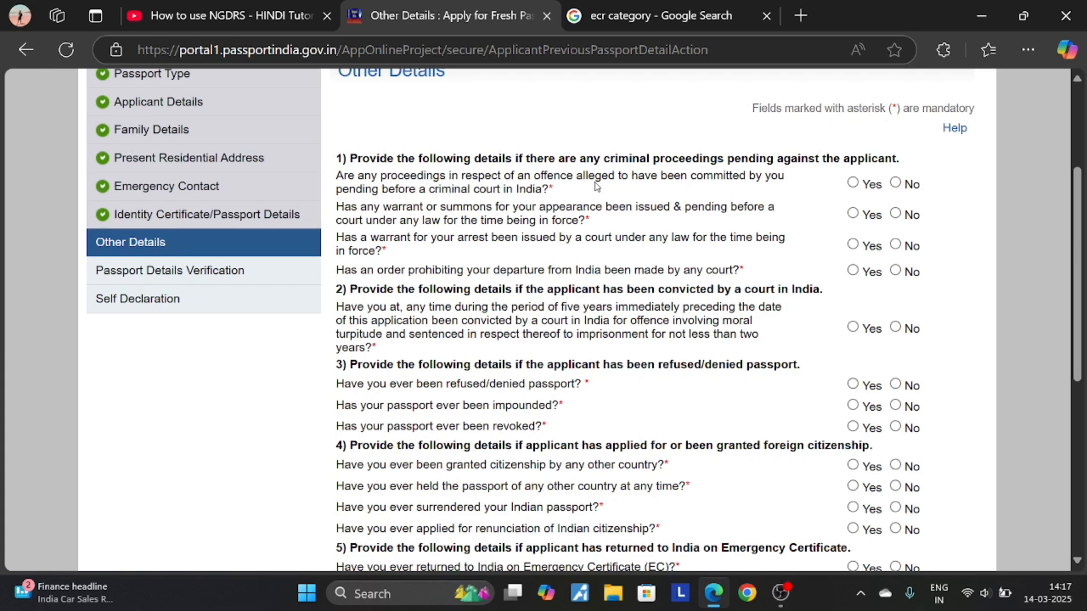
{"action": "left_click", "coordinate": [895, 183]}
{"action": "left_click", "coordinate": [895, 216]}
{"action": "left_click", "coordinate": [896, 245]}
{"action": "scroll", "coordinate": [470, 286], "scroll_direction": "down", "scroll_amount": 2}
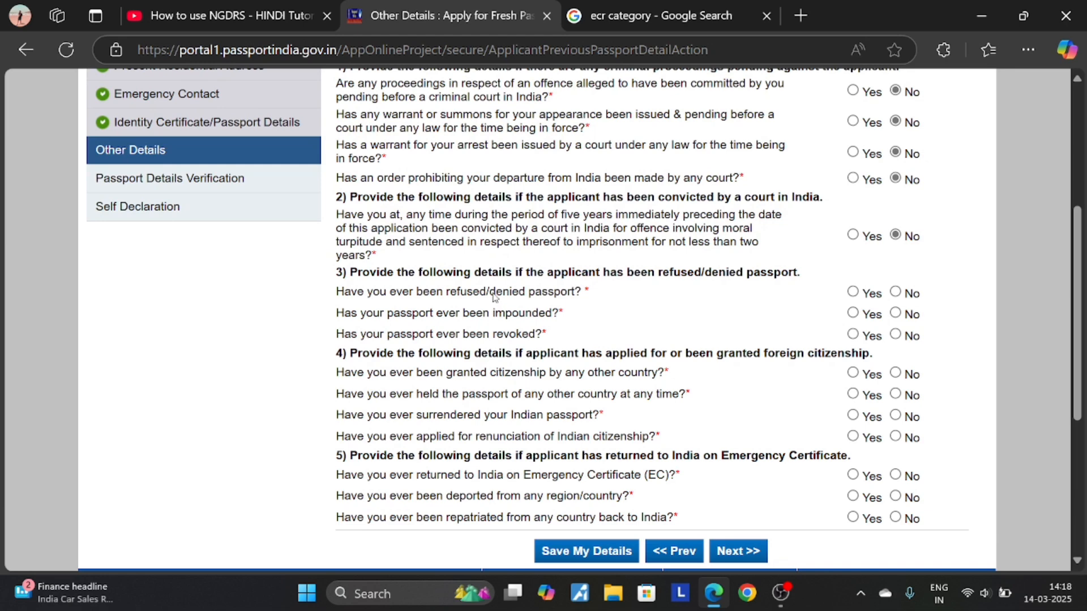
{"action": "left_click", "coordinate": [896, 293]}
{"action": "left_click", "coordinate": [895, 334]}
- Answer No to foreign citizenship, renunciation, Emergency Certificate, deportation and repatriation questions, then submit
{"action": "scroll", "coordinate": [712, 308], "scroll_direction": "down", "scroll_amount": 2}
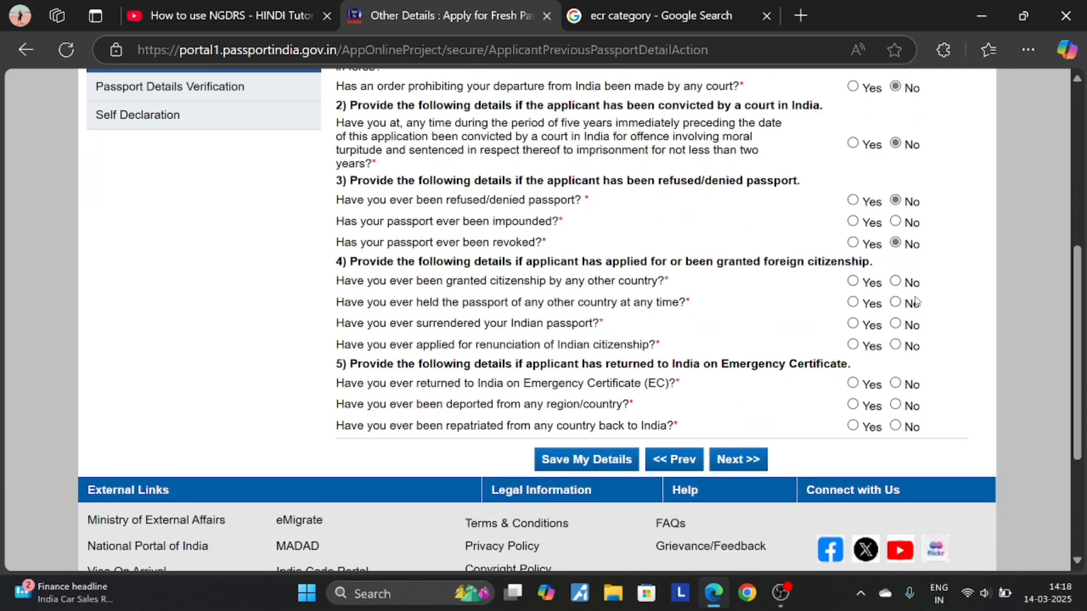
{"action": "left_click", "coordinate": [895, 282]}
{"action": "left_click", "coordinate": [896, 303]}
{"action": "left_click", "coordinate": [896, 345]}
{"action": "left_click", "coordinate": [895, 383]}
{"action": "left_click", "coordinate": [896, 404]}
{"action": "left_click", "coordinate": [896, 426]}
{"action": "left_click", "coordinate": [752, 461]}
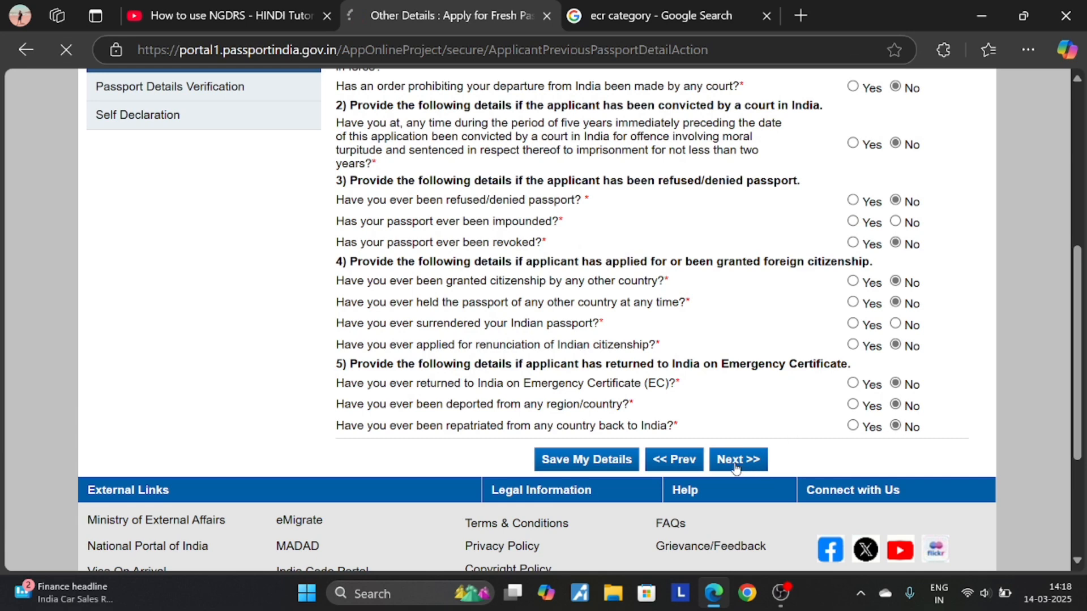
- Answer No to the flagged surrendered and impounded passport questions and continue to the preview
{"action": "scroll", "coordinate": [764, 402], "scroll_direction": "down", "scroll_amount": 3}
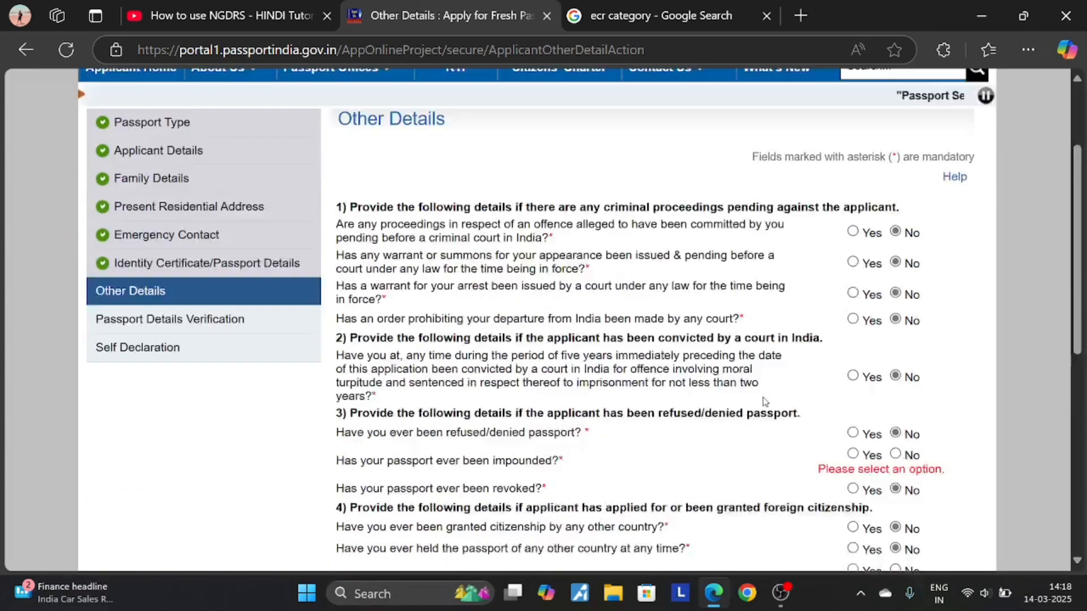
{"action": "scroll", "coordinate": [765, 401], "scroll_direction": "down", "scroll_amount": 6}
{"action": "scroll", "coordinate": [763, 398], "scroll_direction": "up", "scroll_amount": 3}
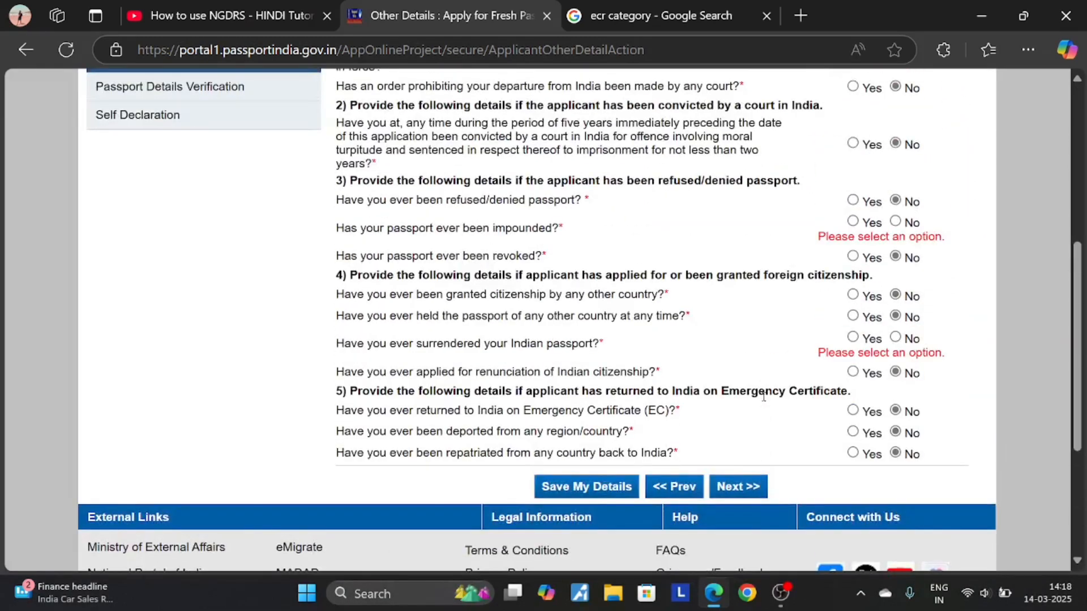
{"action": "left_click", "coordinate": [896, 337]}
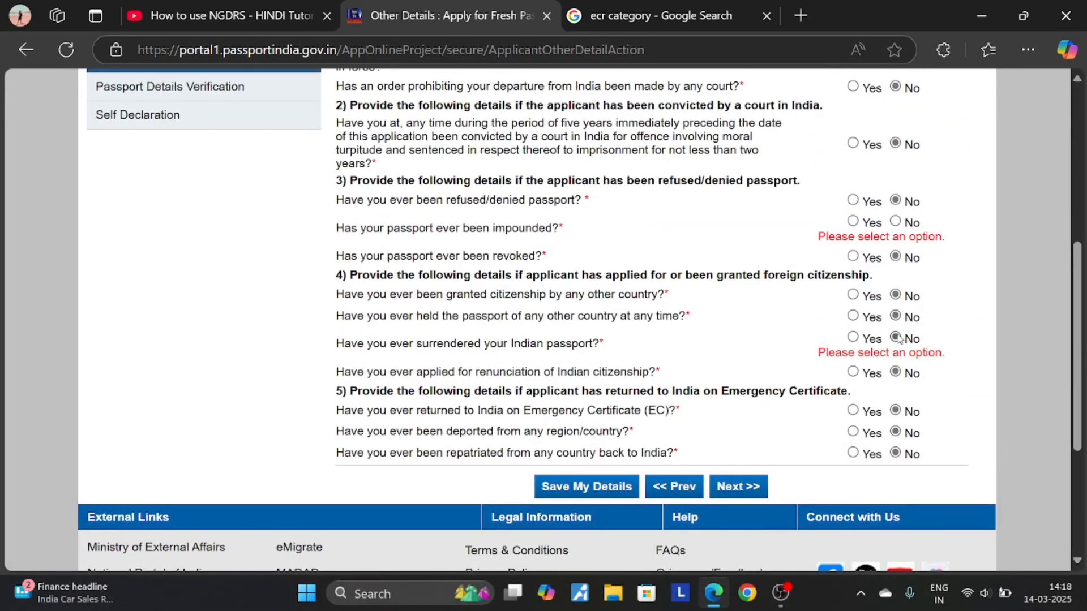
{"action": "left_click", "coordinate": [896, 222]}
{"action": "left_click", "coordinate": [739, 486]}
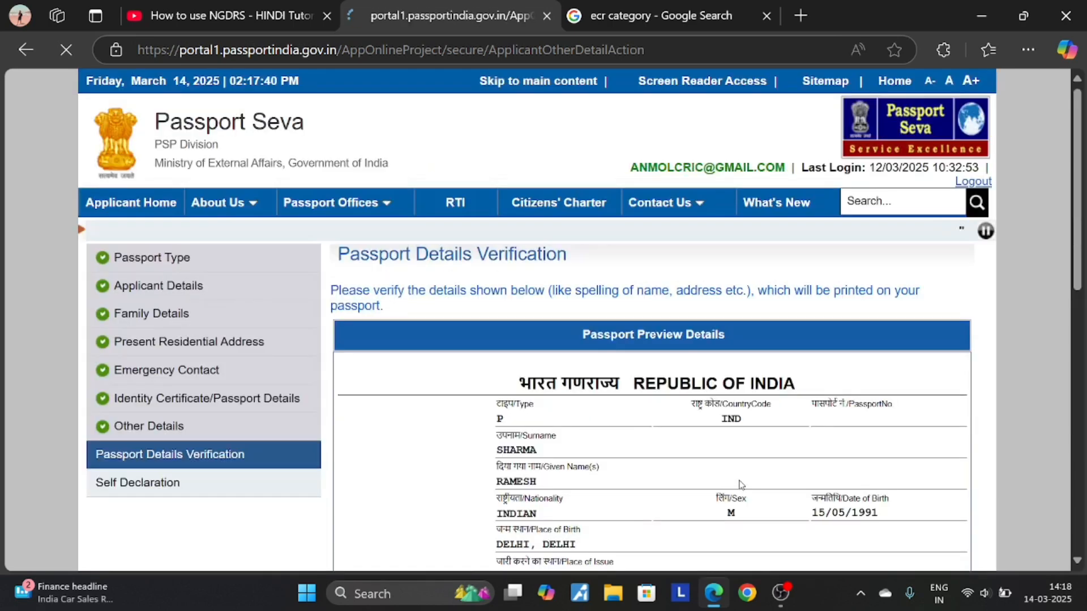
- Review the Passport Details Verification preview and continue to Self Declaration
{"action": "scroll", "coordinate": [773, 419], "scroll_direction": "down", "scroll_amount": 3}
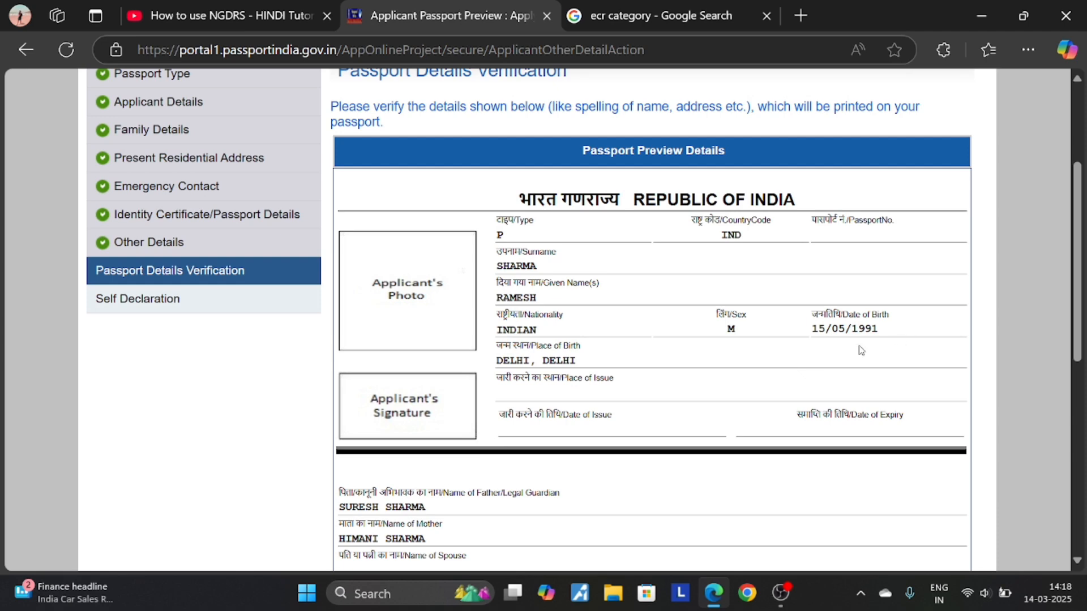
{"action": "scroll", "coordinate": [829, 347], "scroll_direction": "down", "scroll_amount": 5}
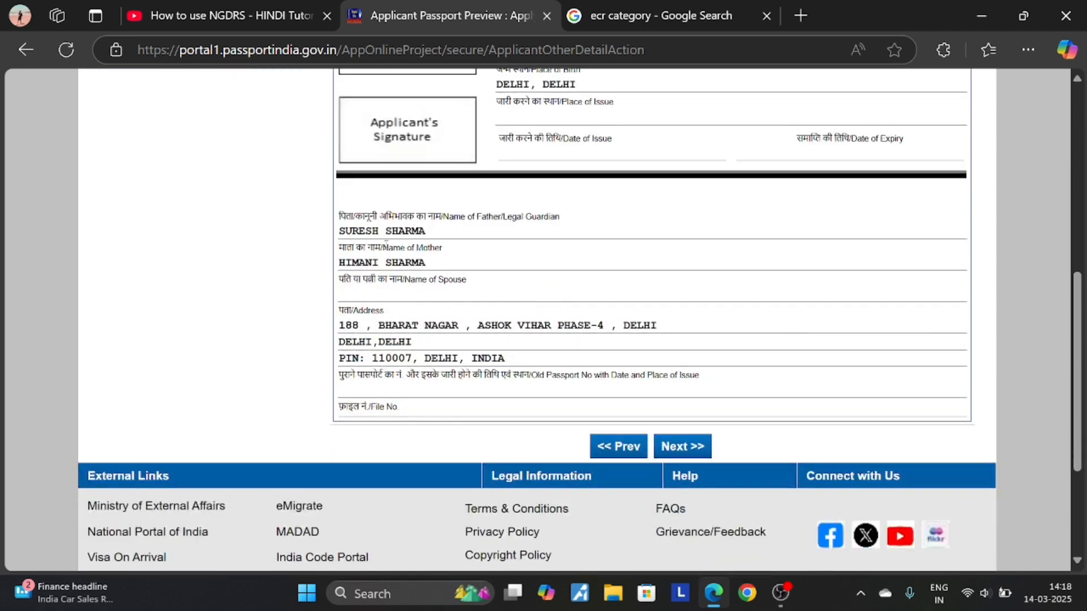
{"action": "scroll", "coordinate": [426, 280], "scroll_direction": "down", "scroll_amount": 3}
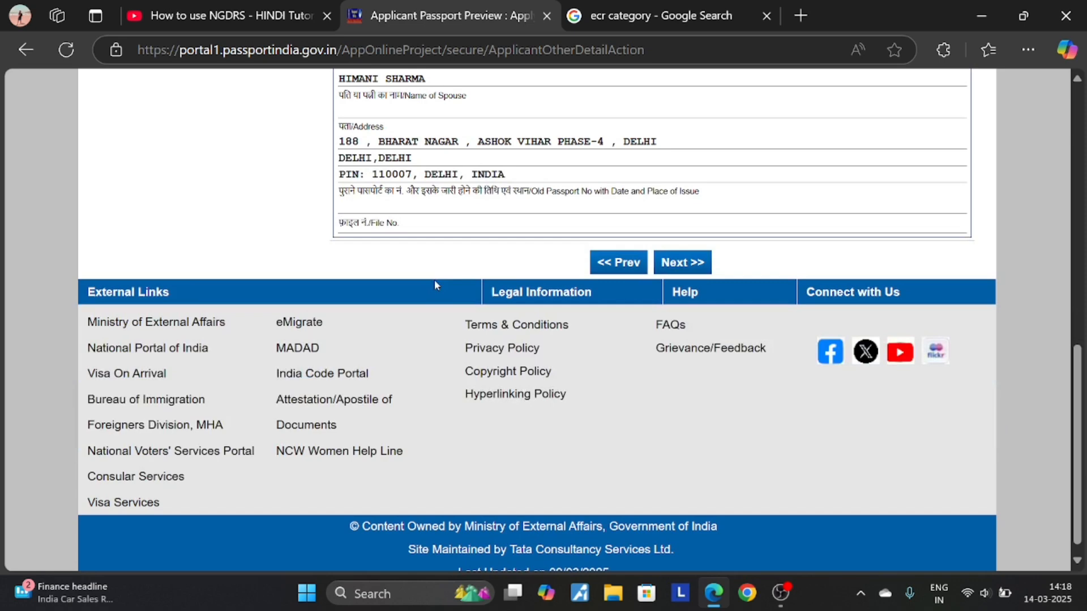
{"action": "left_click", "coordinate": [672, 269]}
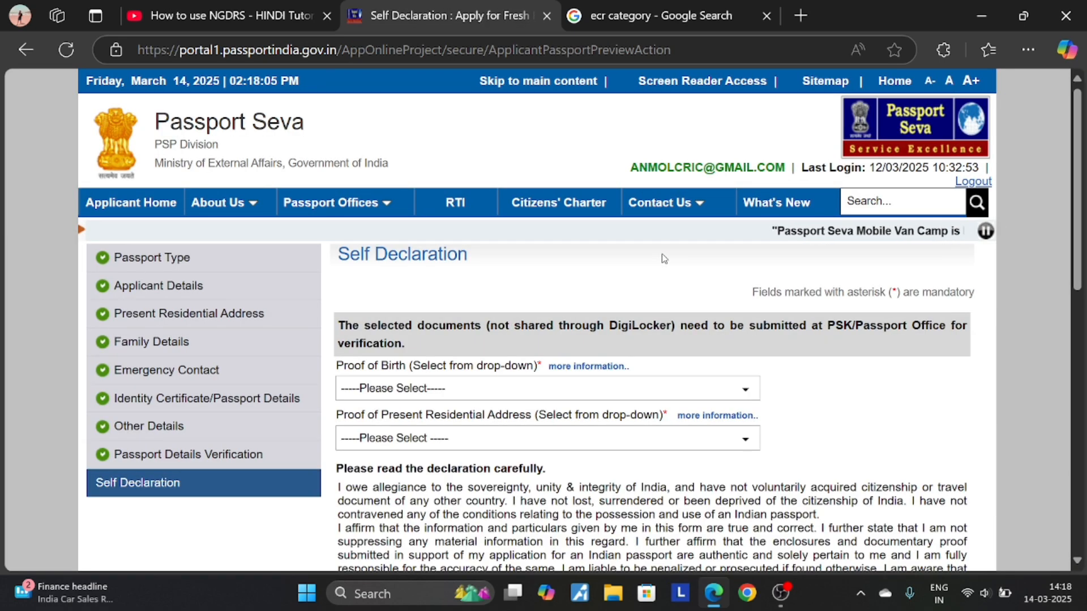
- Choose Birth certificate as proof of birth and dismiss the DigiLocker reminder
{"action": "scroll", "coordinate": [665, 261], "scroll_direction": "down", "scroll_amount": 3}
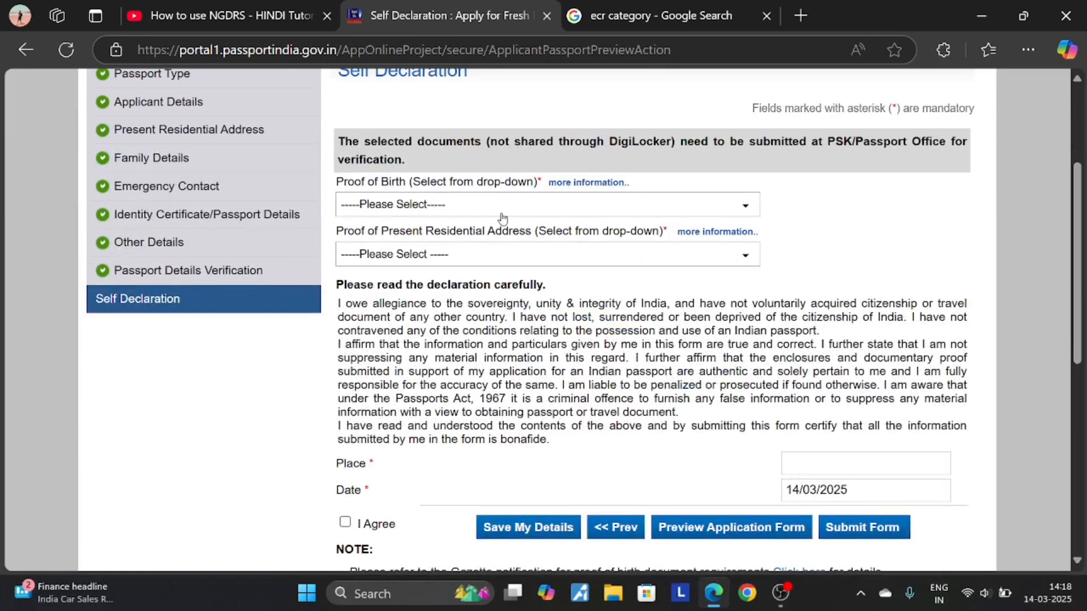
{"action": "left_click", "coordinate": [480, 214]}
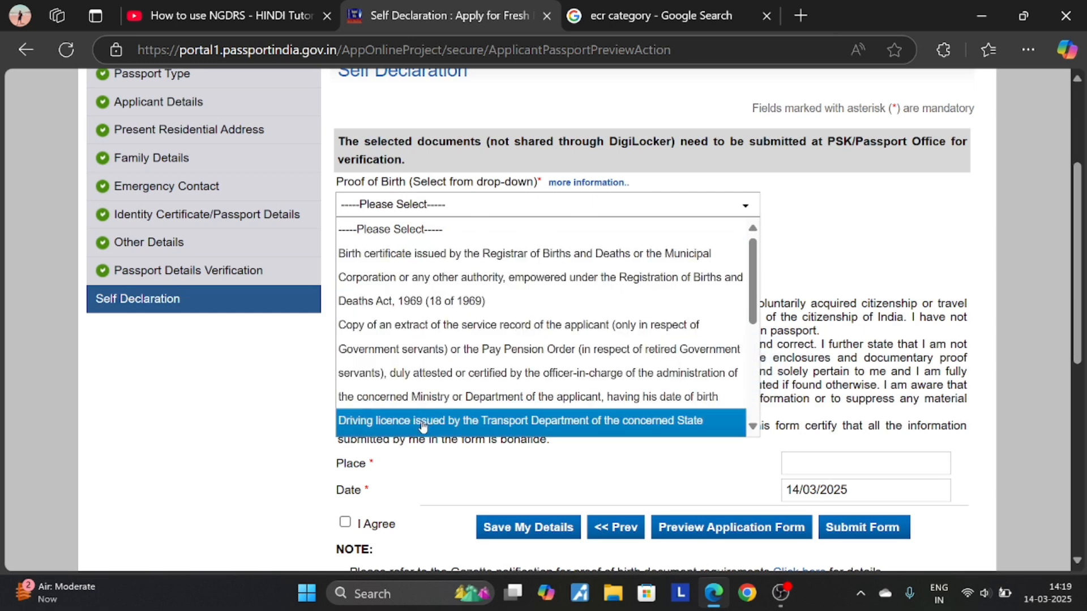
{"action": "scroll", "coordinate": [422, 422], "scroll_direction": "down", "scroll_amount": 2}
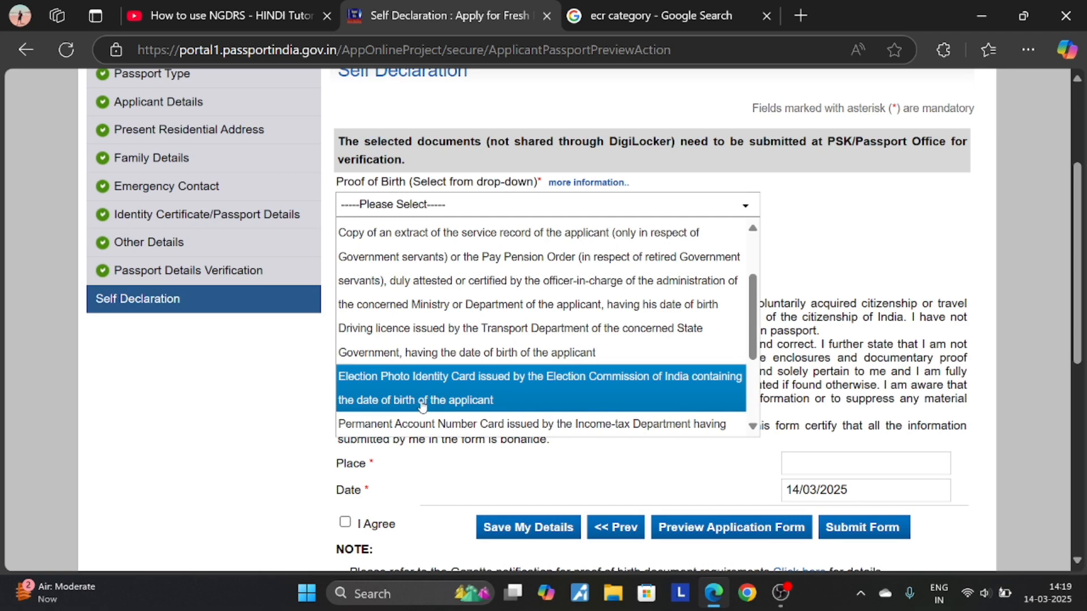
{"action": "scroll", "coordinate": [422, 396], "scroll_direction": "down", "scroll_amount": 2}
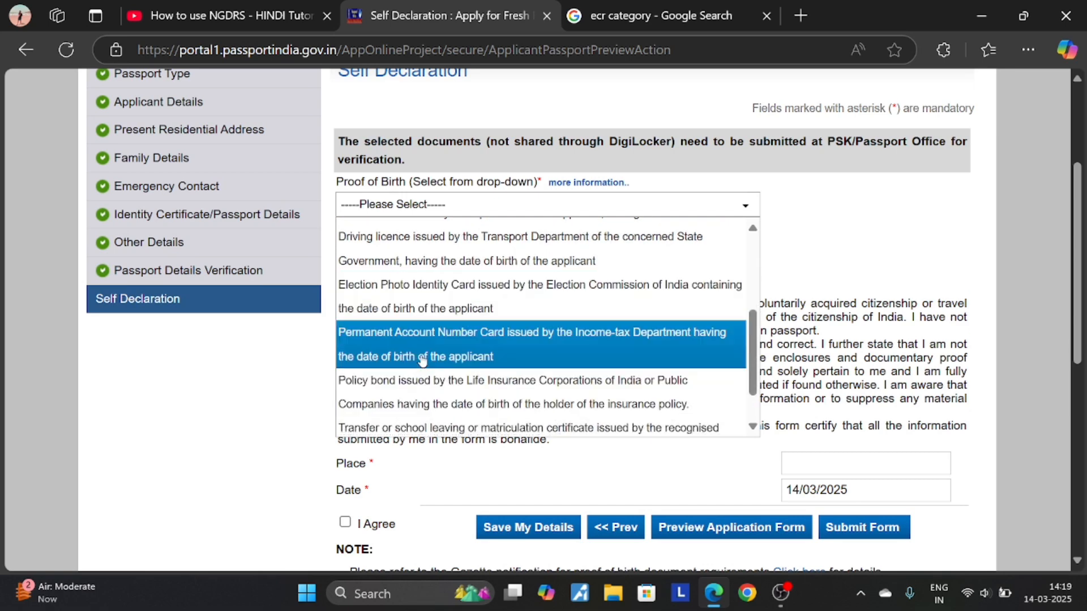
{"action": "scroll", "coordinate": [422, 359], "scroll_direction": "down", "scroll_amount": 1}
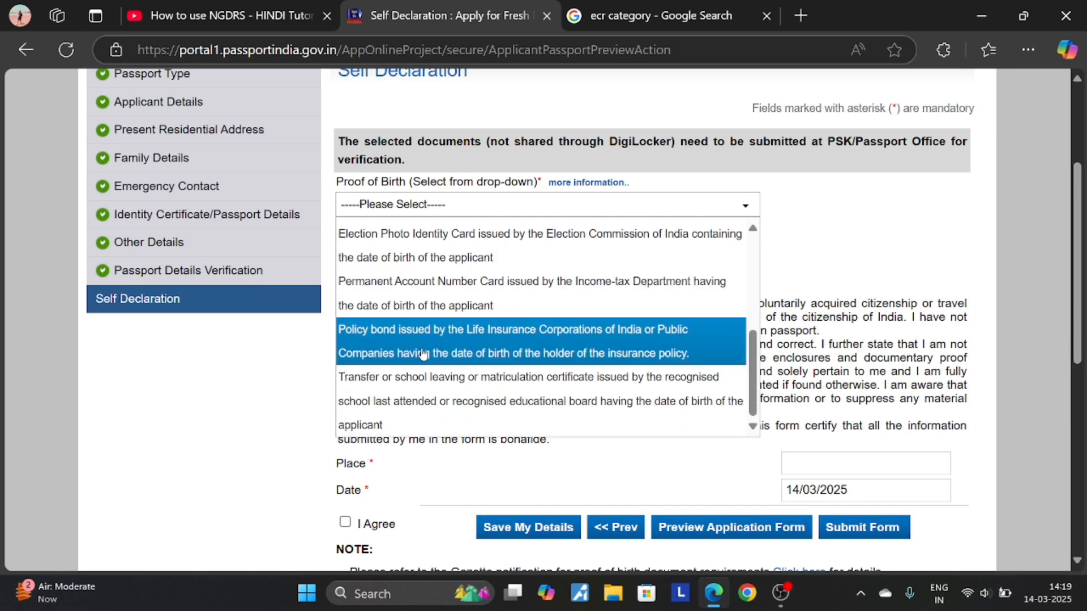
{"action": "scroll", "coordinate": [423, 354], "scroll_direction": "down", "scroll_amount": 2}
{"action": "scroll", "coordinate": [493, 251], "scroll_direction": "down", "scroll_amount": 2}
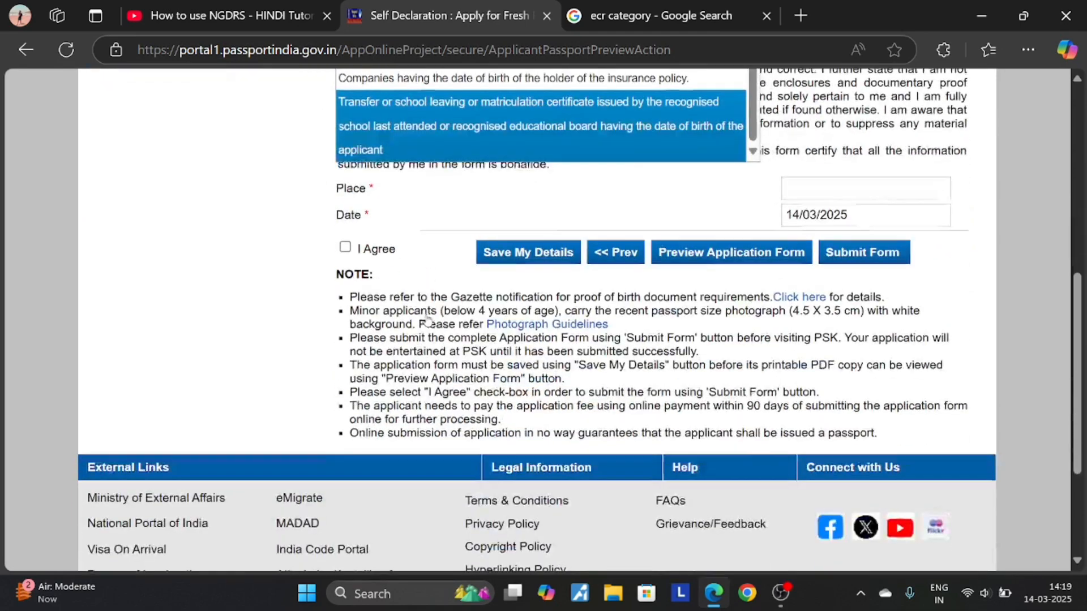
{"action": "scroll", "coordinate": [421, 319], "scroll_direction": "up", "scroll_amount": 5}
{"action": "left_click", "coordinate": [419, 296]}
{"action": "left_click", "coordinate": [419, 297]}
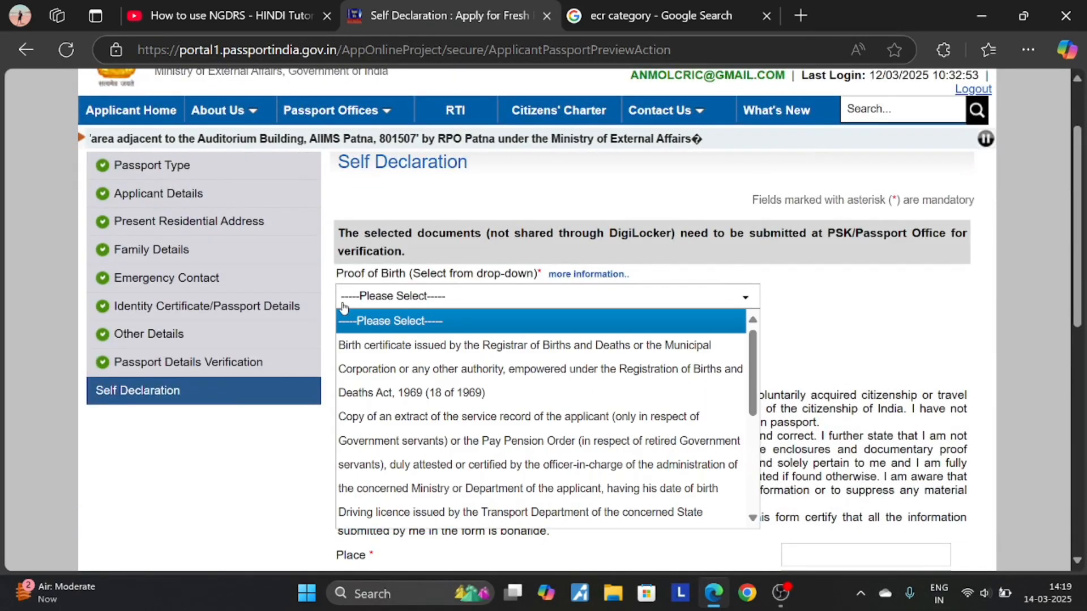
{"action": "left_click", "coordinate": [399, 344]}
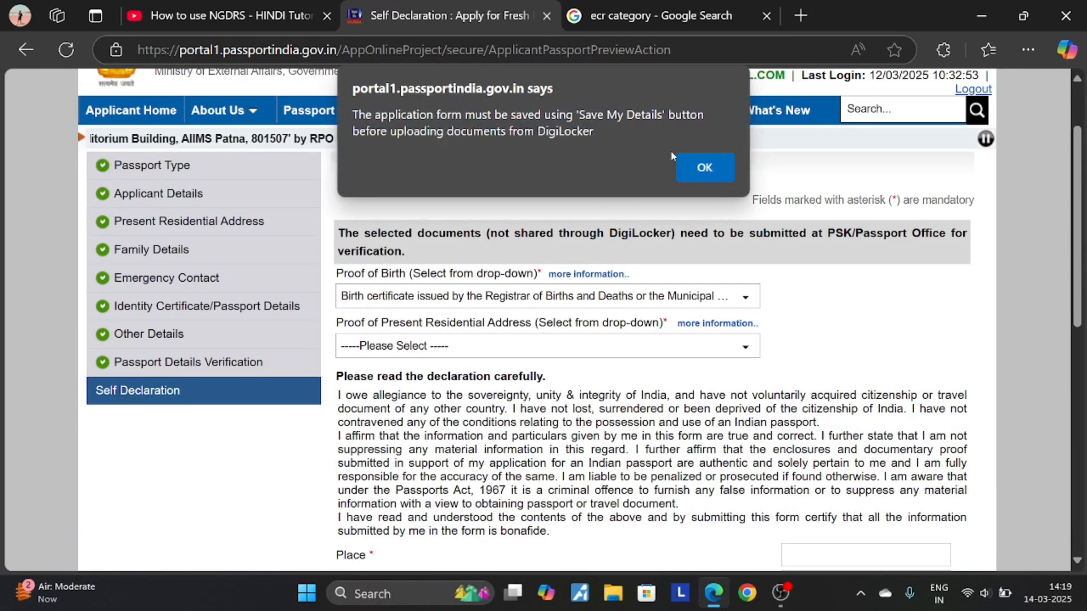
{"action": "left_click", "coordinate": [706, 171]}
- Choose Aadhaar Card (Address Proof) as proof of present residential address
{"action": "left_click", "coordinate": [532, 346]}
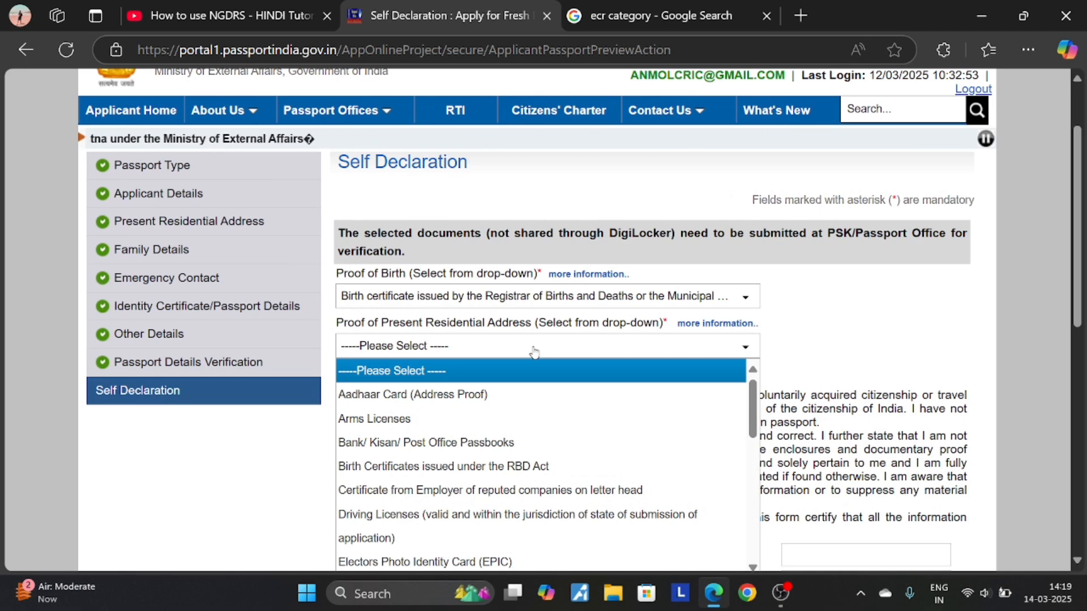
{"action": "scroll", "coordinate": [485, 395], "scroll_direction": "down", "scroll_amount": 2}
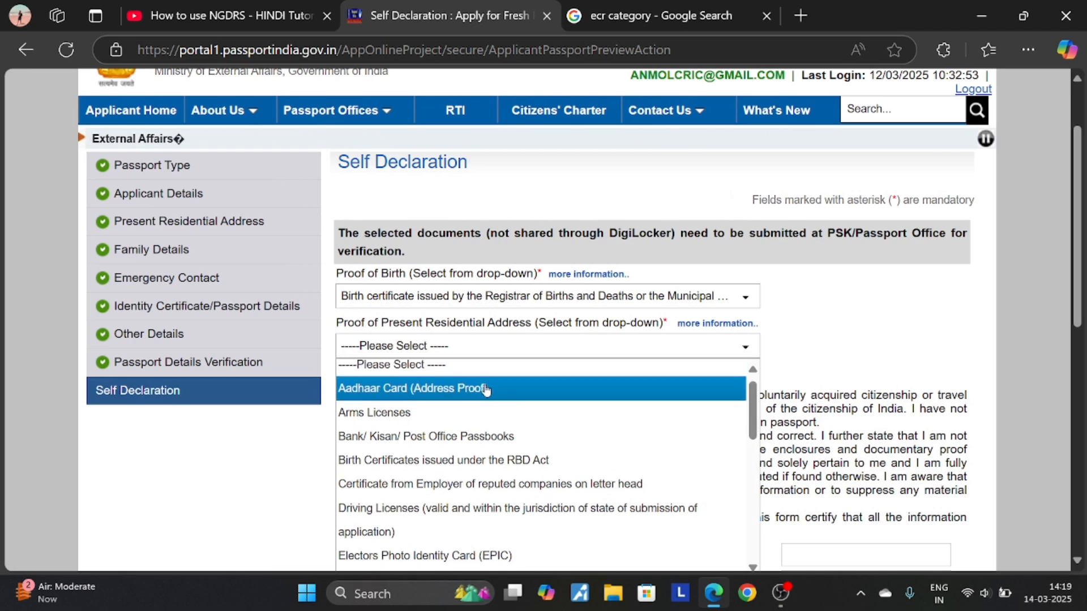
{"action": "scroll", "coordinate": [470, 364], "scroll_direction": "up", "scroll_amount": 1}
{"action": "scroll", "coordinate": [470, 362], "scroll_direction": "up", "scroll_amount": 1}
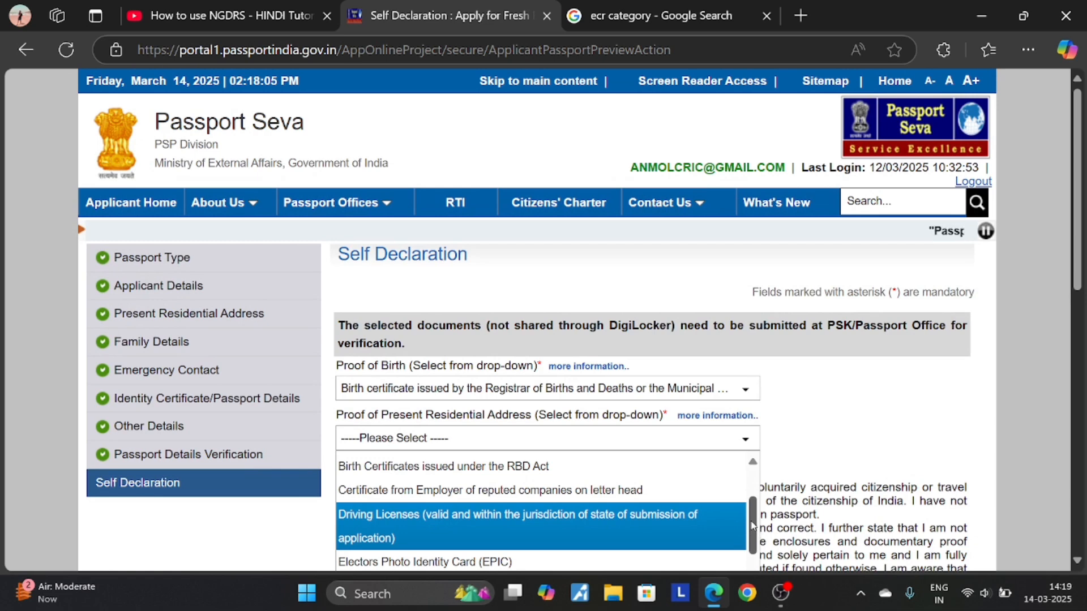
{"action": "left_click_drag", "start_coordinate": [753, 529], "coordinate": [788, 401]}
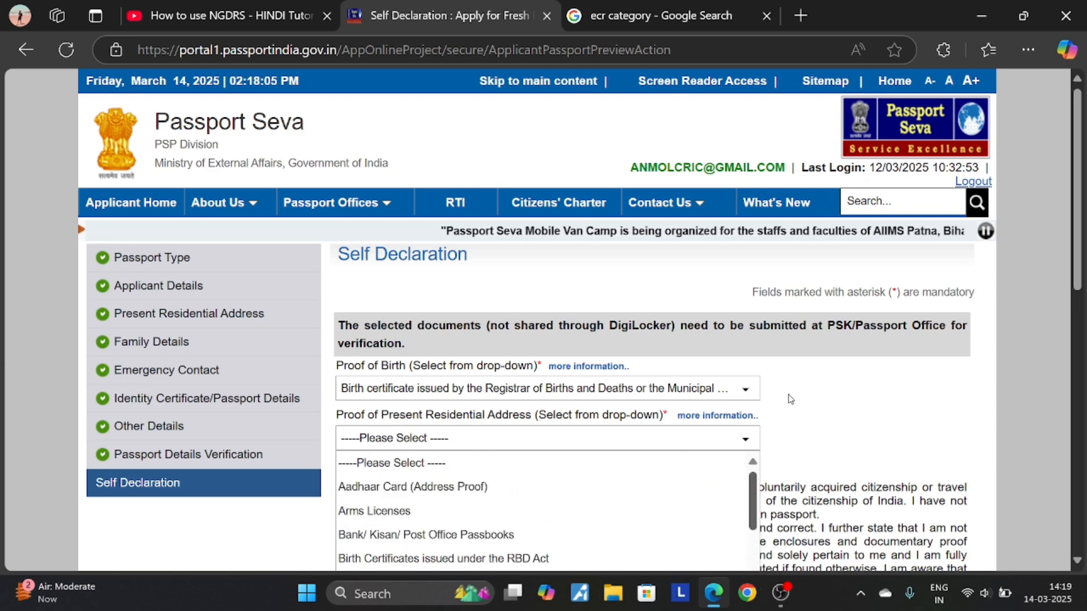
{"action": "left_click", "coordinate": [480, 488]}
{"action": "left_click", "coordinate": [702, 165]}
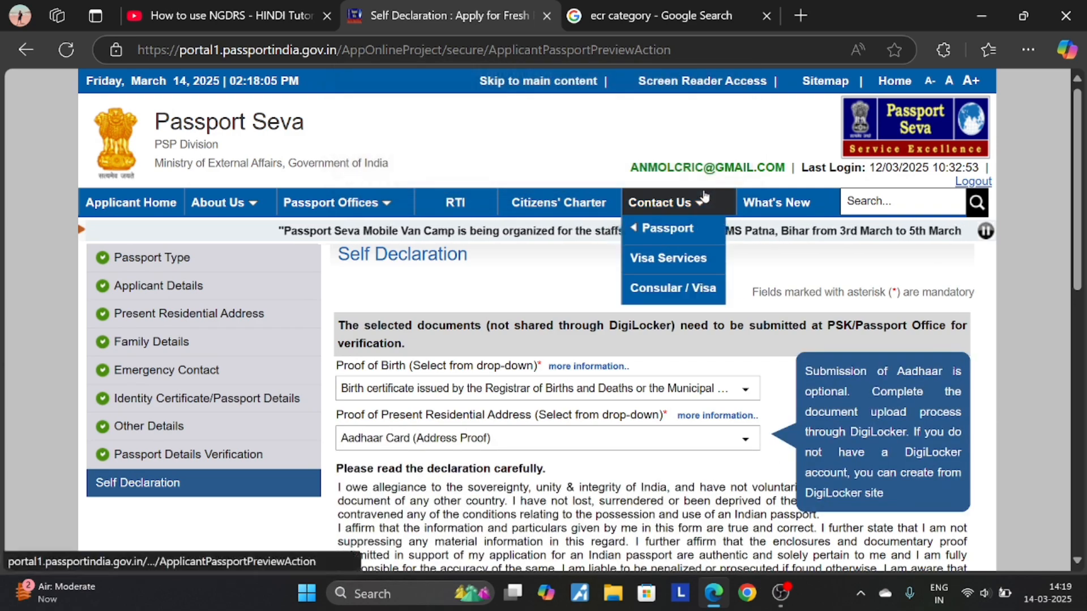
{"action": "scroll", "coordinate": [681, 348], "scroll_direction": "down", "scroll_amount": 5}
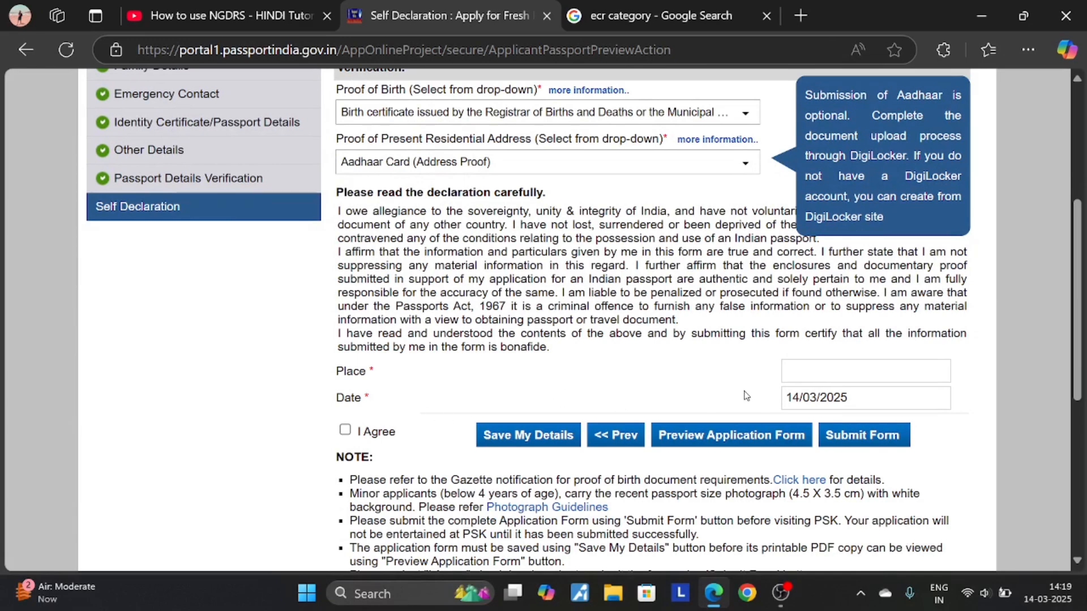
- Enter DELHI as the Place of the self declaration
{"action": "left_click", "coordinate": [812, 374]}
{"action": "type", "text": "FR"}
{"action": "key", "text": "BackSpace"}
{"action": "key", "text": "BackSpace"}
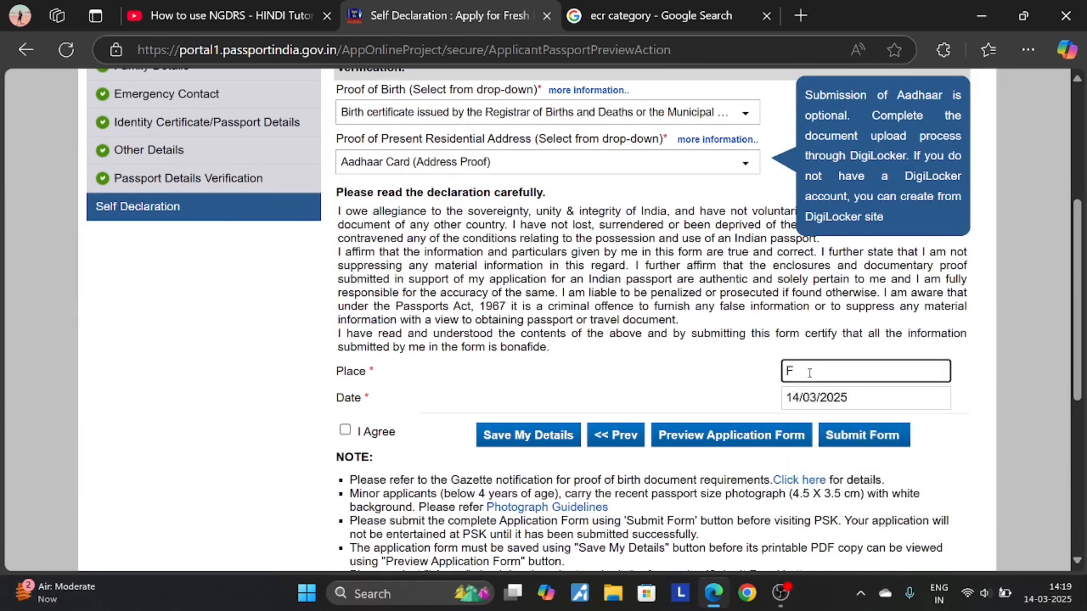
{"action": "type", "text": "DELHI"}
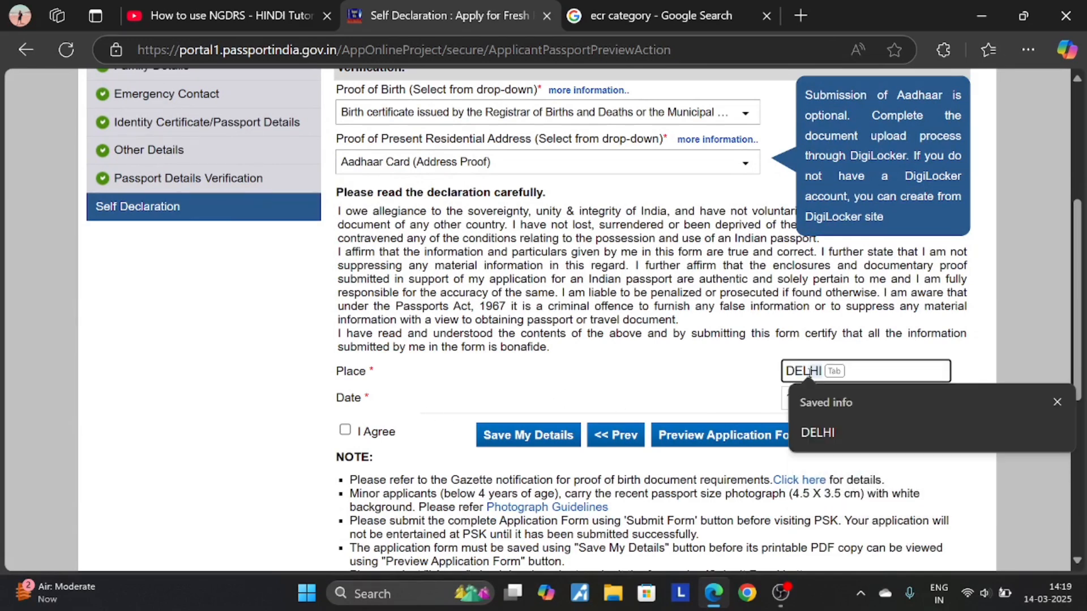
- Tick I Agree, dismiss the save-first warning, and save the application details
{"action": "left_click", "coordinate": [345, 429]}
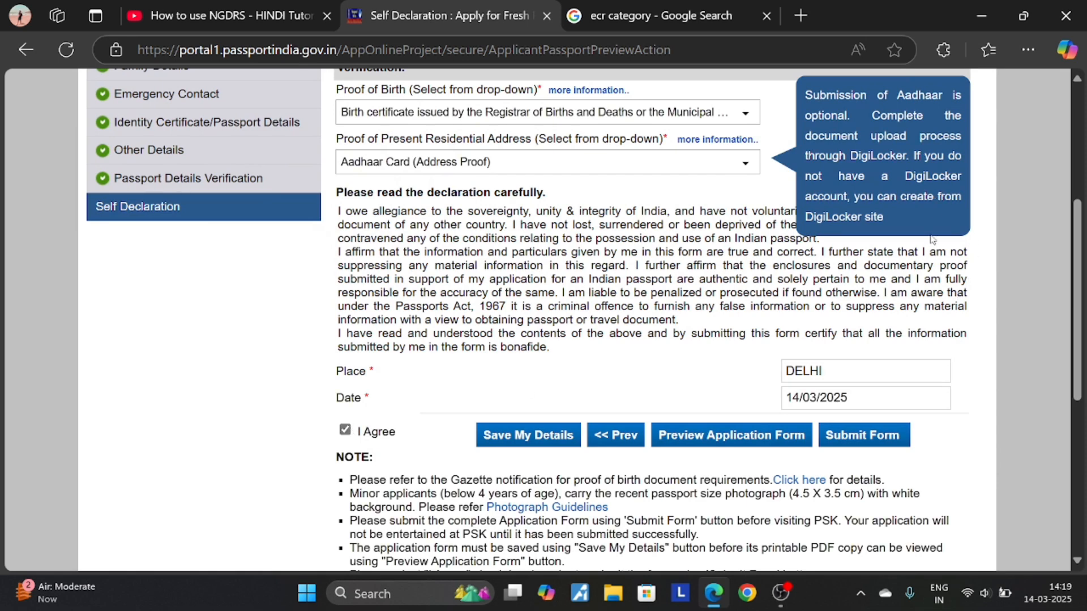
{"action": "left_click", "coordinate": [790, 438]}
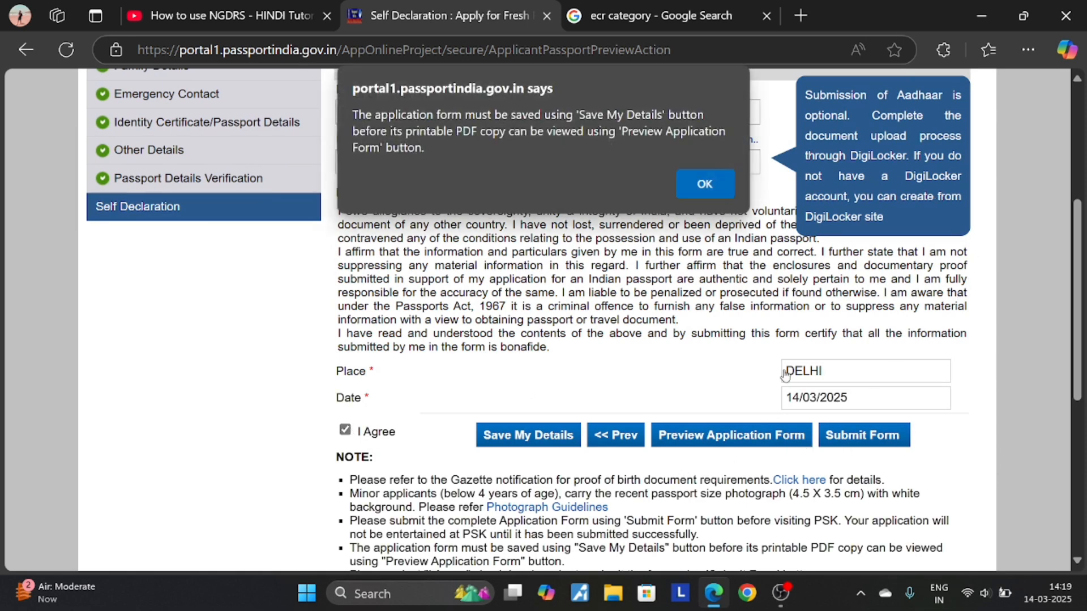
{"action": "left_click", "coordinate": [721, 195]}
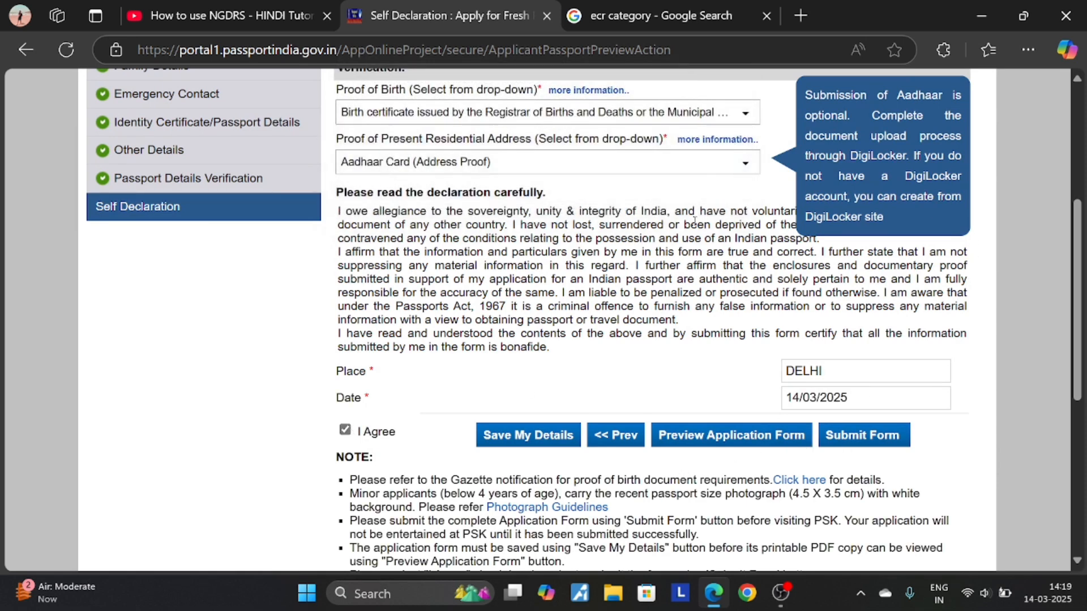
{"action": "left_click", "coordinate": [546, 437]}
{"action": "scroll", "coordinate": [566, 411], "scroll_direction": "down", "scroll_amount": 10}
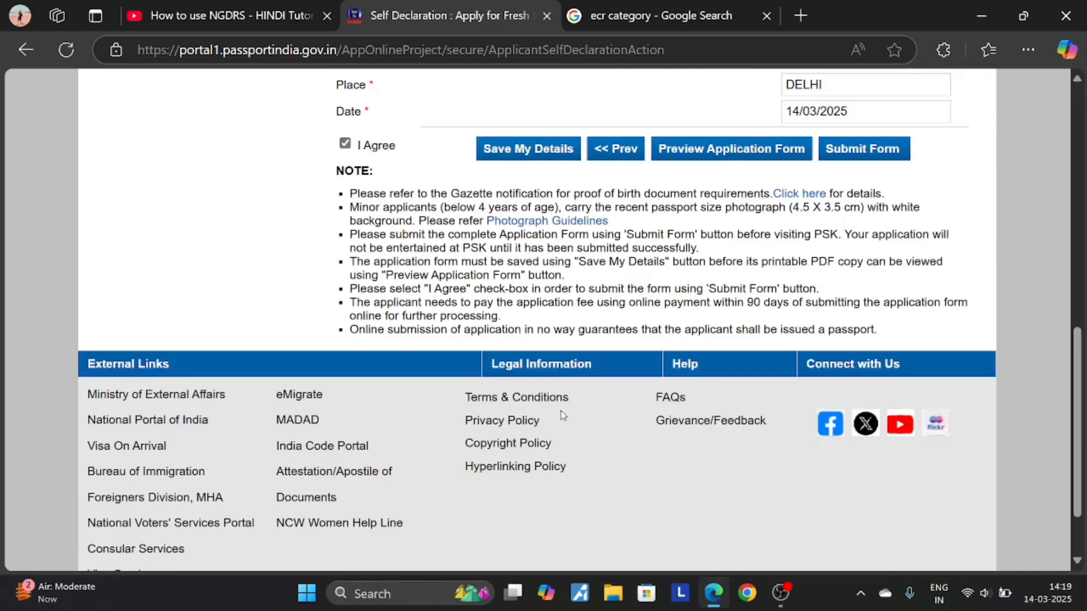
{"action": "scroll", "coordinate": [573, 402], "scroll_direction": "up", "scroll_amount": 8}
{"action": "scroll", "coordinate": [753, 338], "scroll_direction": "down", "scroll_amount": 4}
- Look through the printable Application Form preview, then close it back to Self Declaration
{"action": "left_click", "coordinate": [753, 338]}
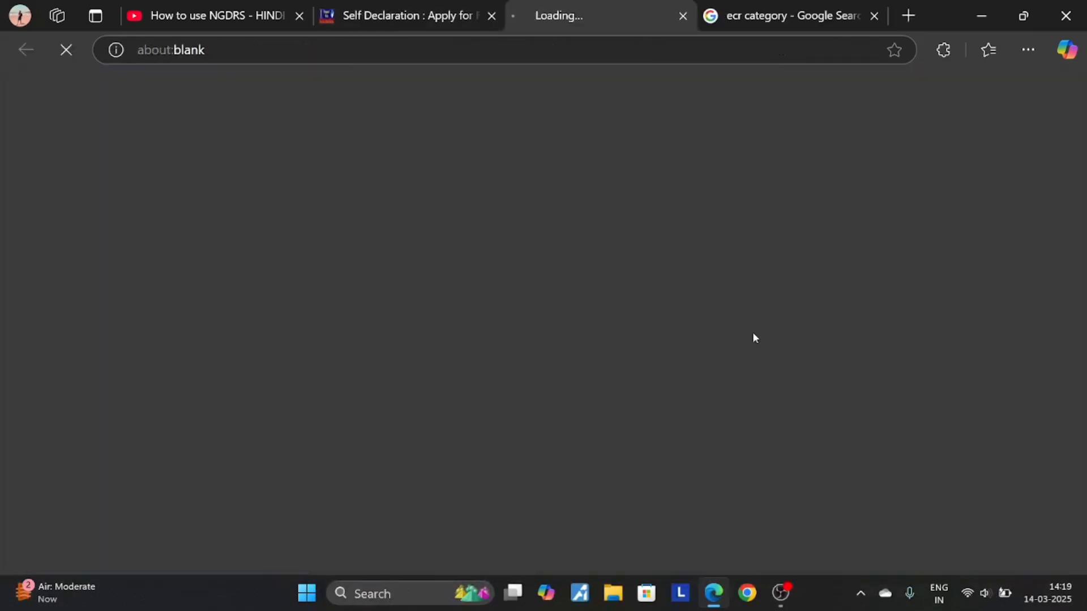
{"action": "scroll", "coordinate": [590, 334], "scroll_direction": "down", "scroll_amount": 8}
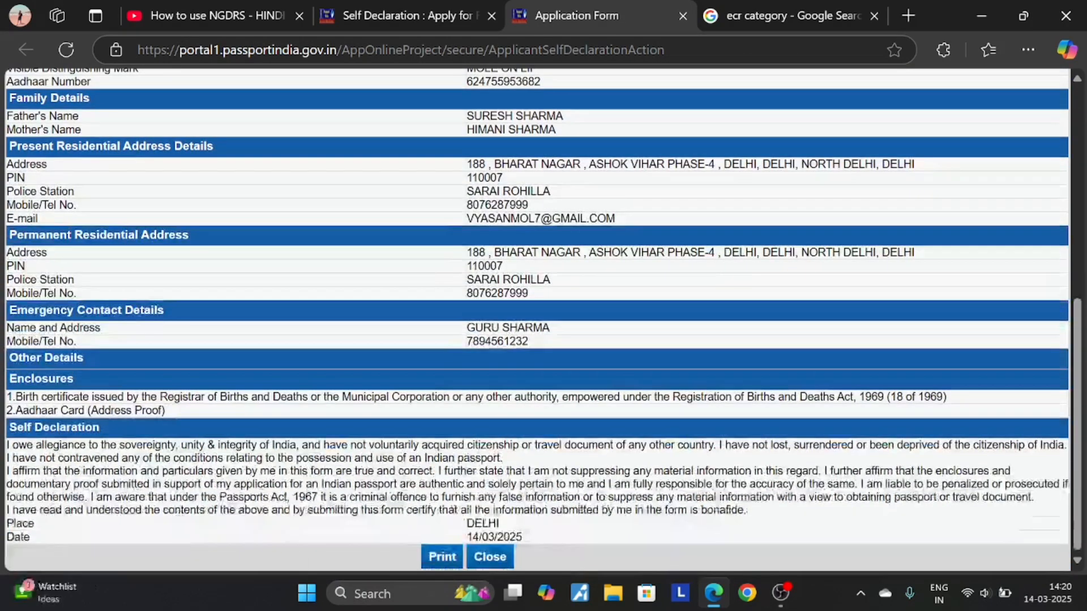
{"action": "left_click", "coordinate": [490, 558]}
{"action": "scroll", "coordinate": [659, 513], "scroll_direction": "down", "scroll_amount": 5}
{"action": "scroll", "coordinate": [660, 513], "scroll_direction": "up", "scroll_amount": 15}
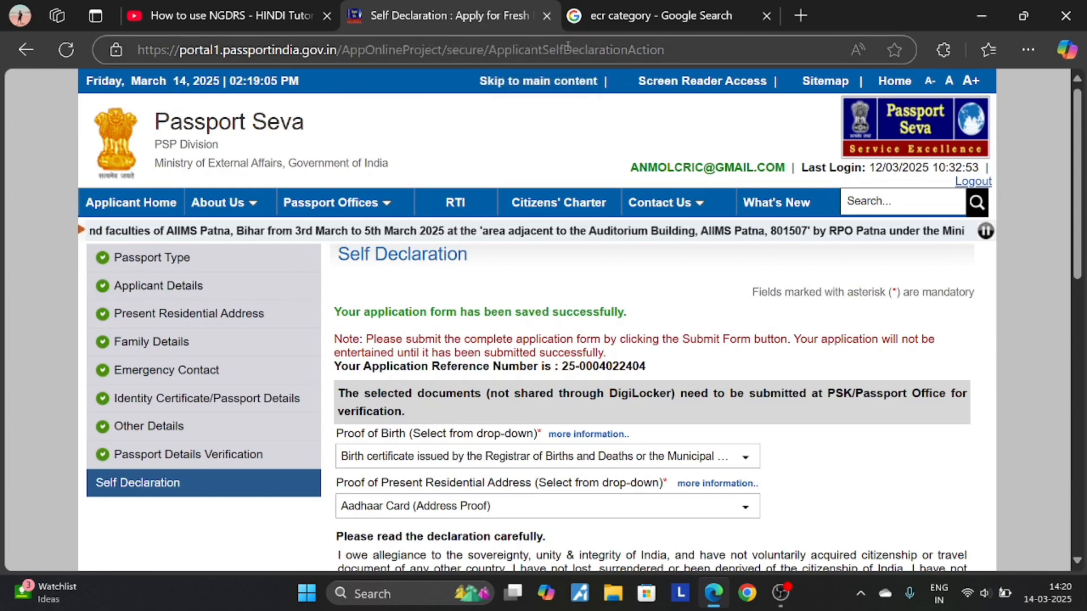
- Highlight the Application Reference Number shown under the saved-successfully message
{"action": "scroll", "coordinate": [619, 145], "scroll_direction": "down", "scroll_amount": 7}
{"action": "scroll", "coordinate": [388, 273], "scroll_direction": "up", "scroll_amount": 4}
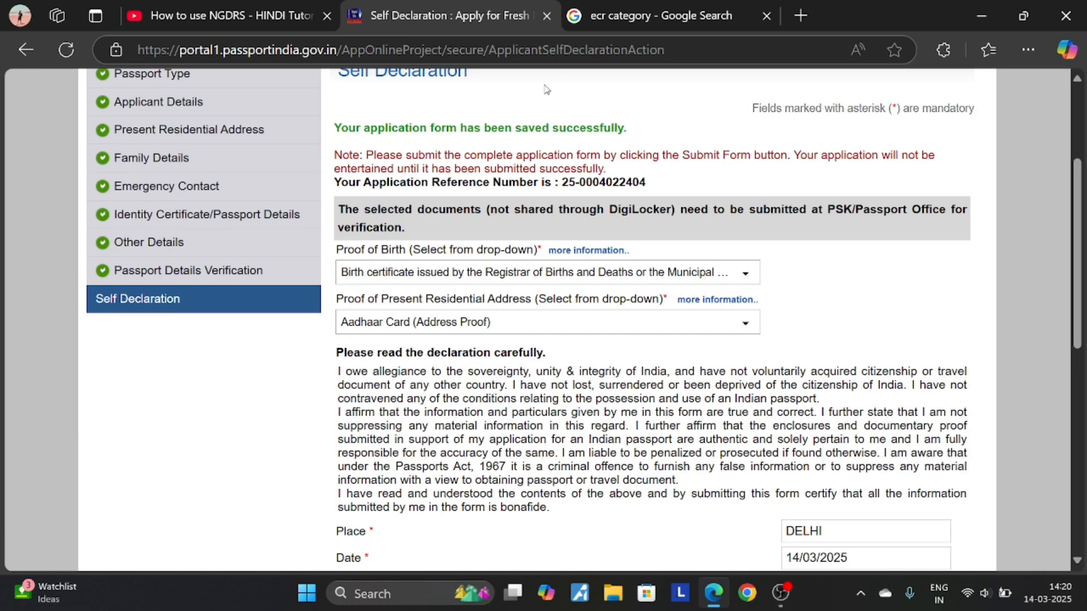
{"action": "left_click_drag", "start_coordinate": [560, 182], "coordinate": [667, 190]}
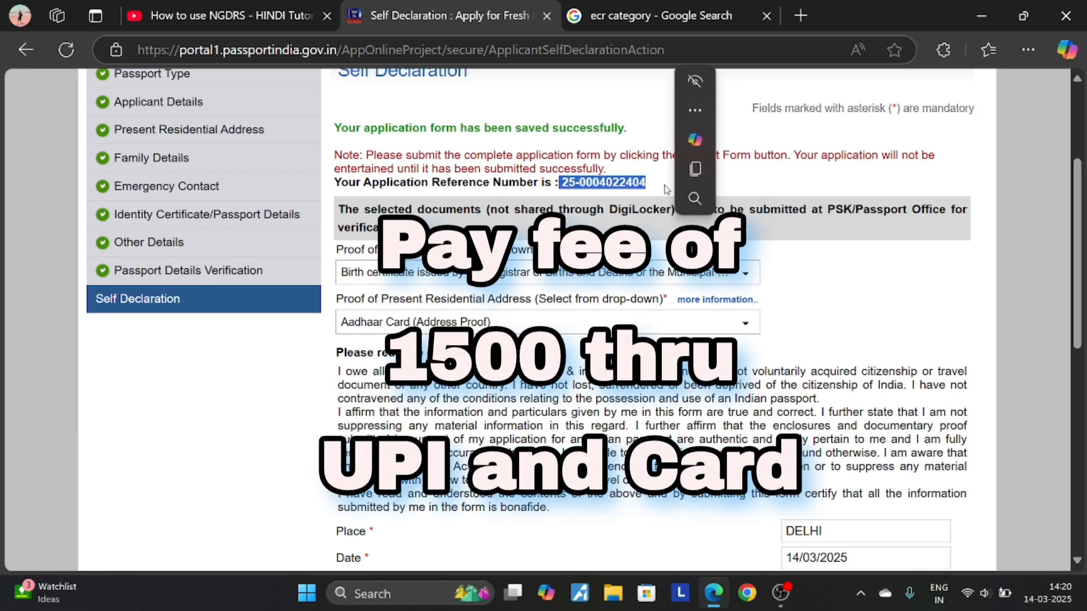